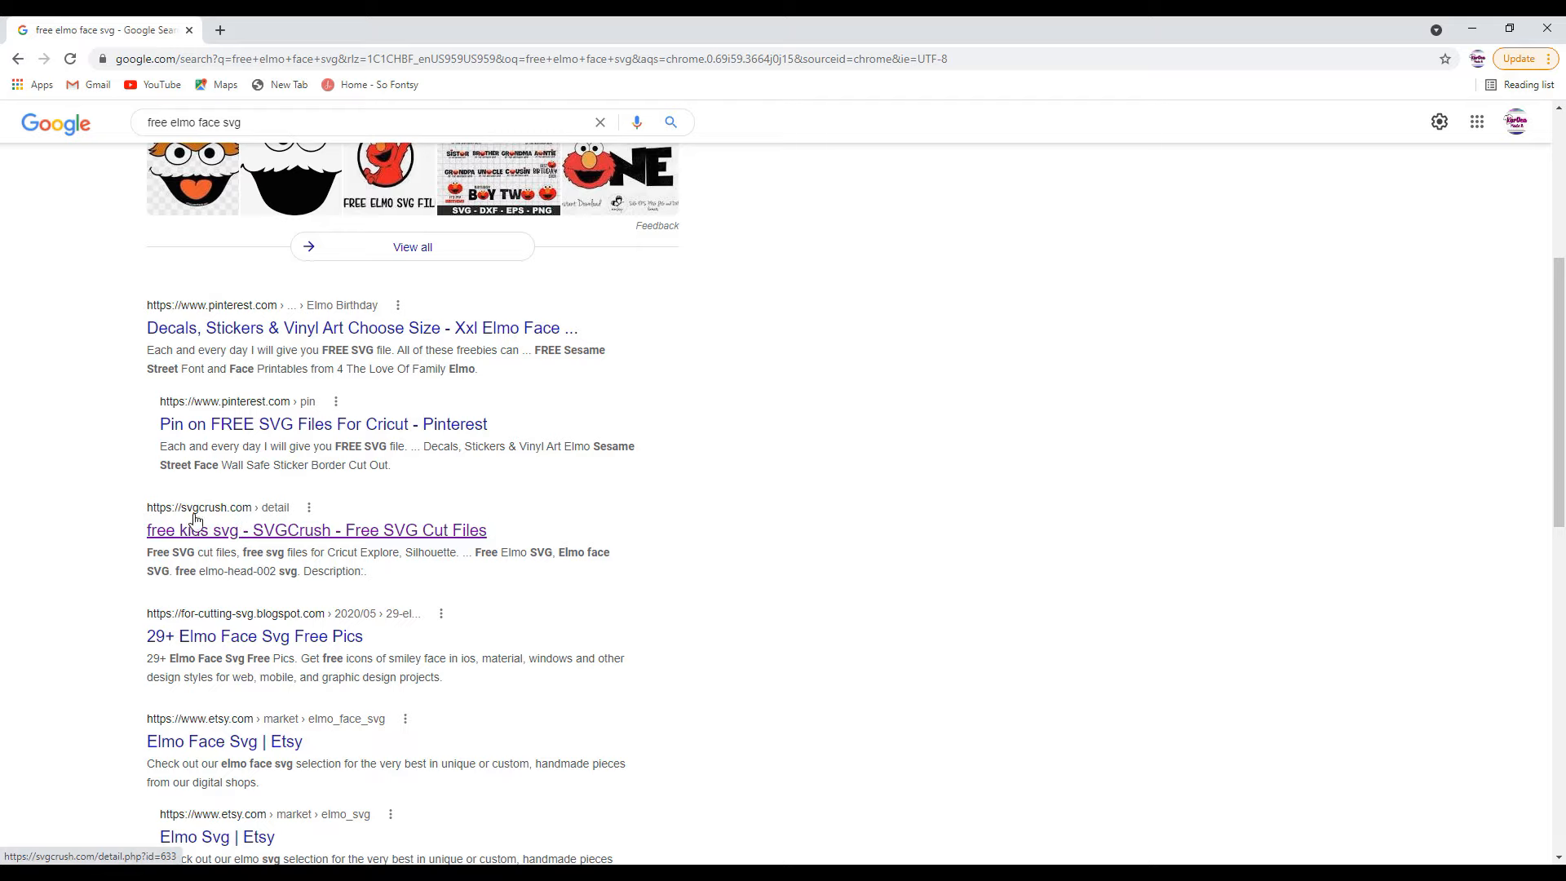
# Open the SVGCrush free kids SVG search result and download the Elmo face design as a ZIP.
pyautogui.click(230, 532)
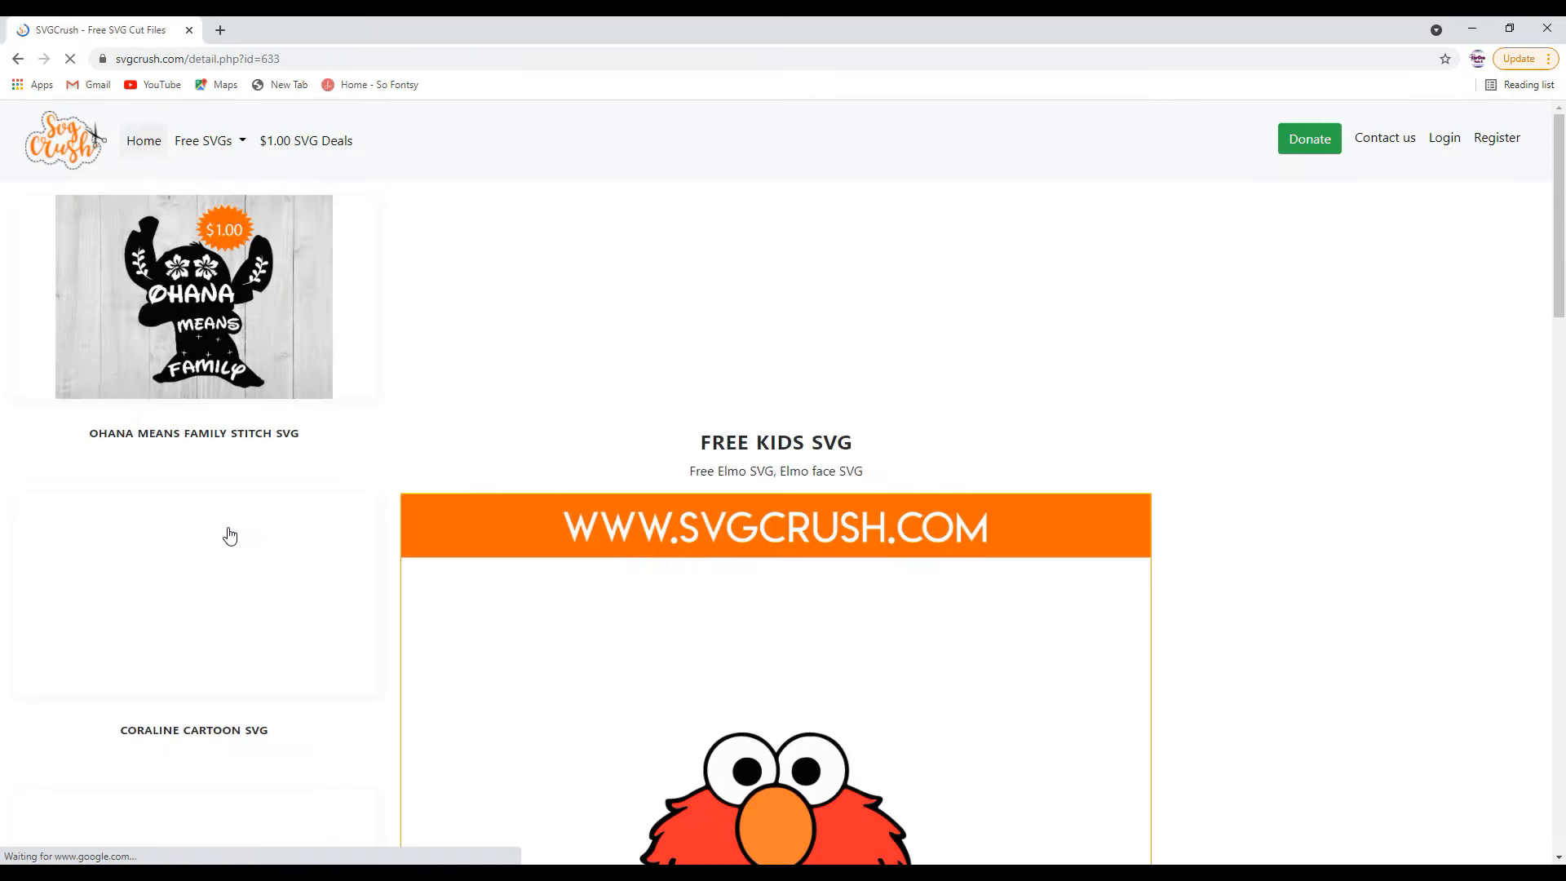
pyautogui.scroll(-2, 539, 471)
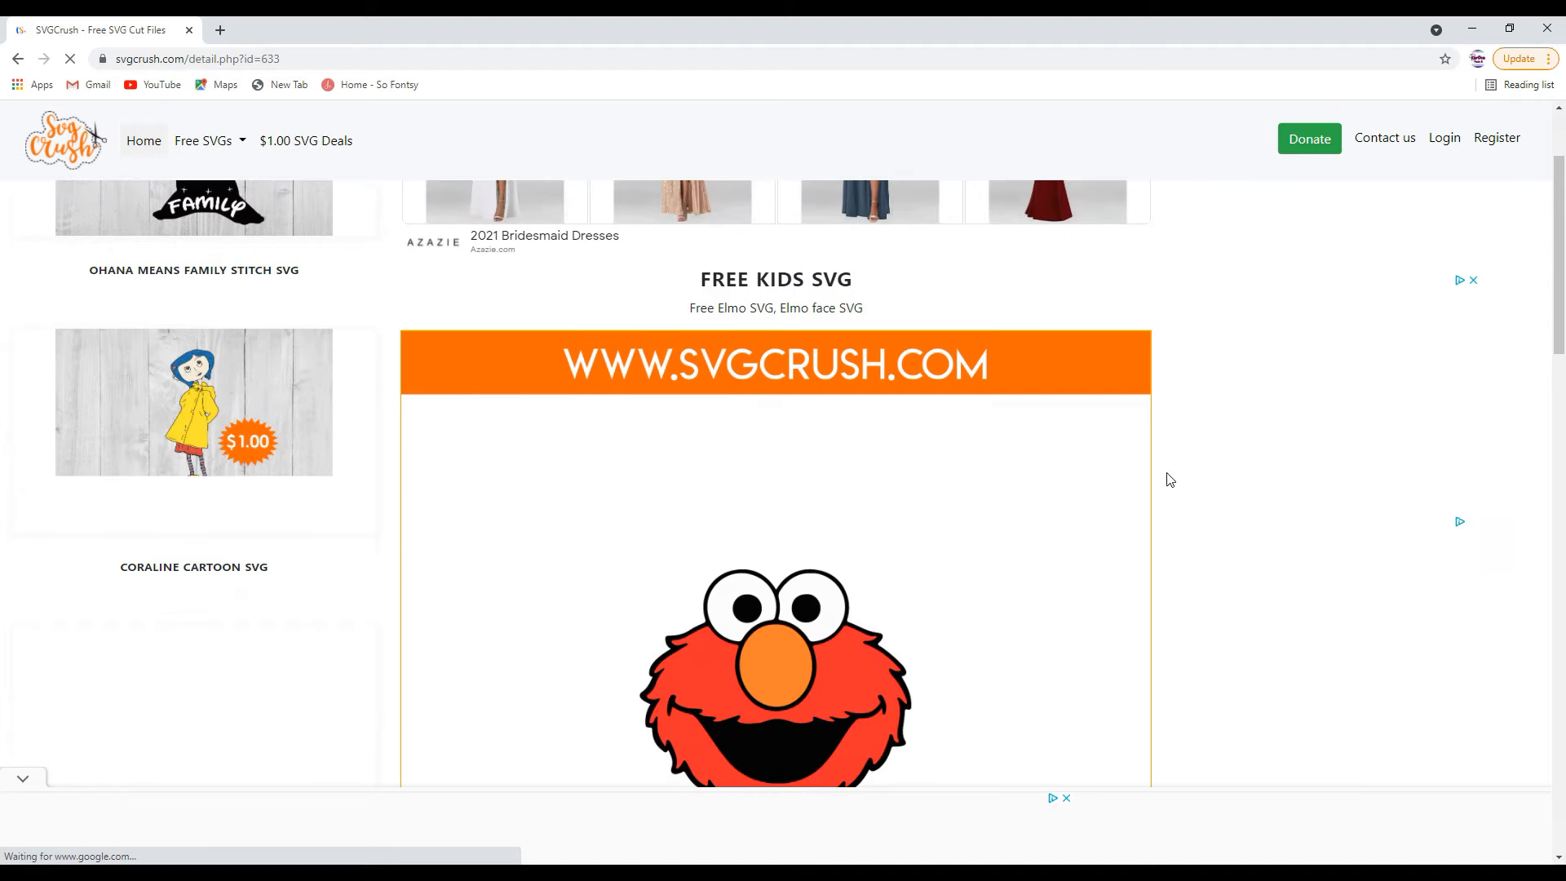
pyautogui.scroll(-2, 538, 471)
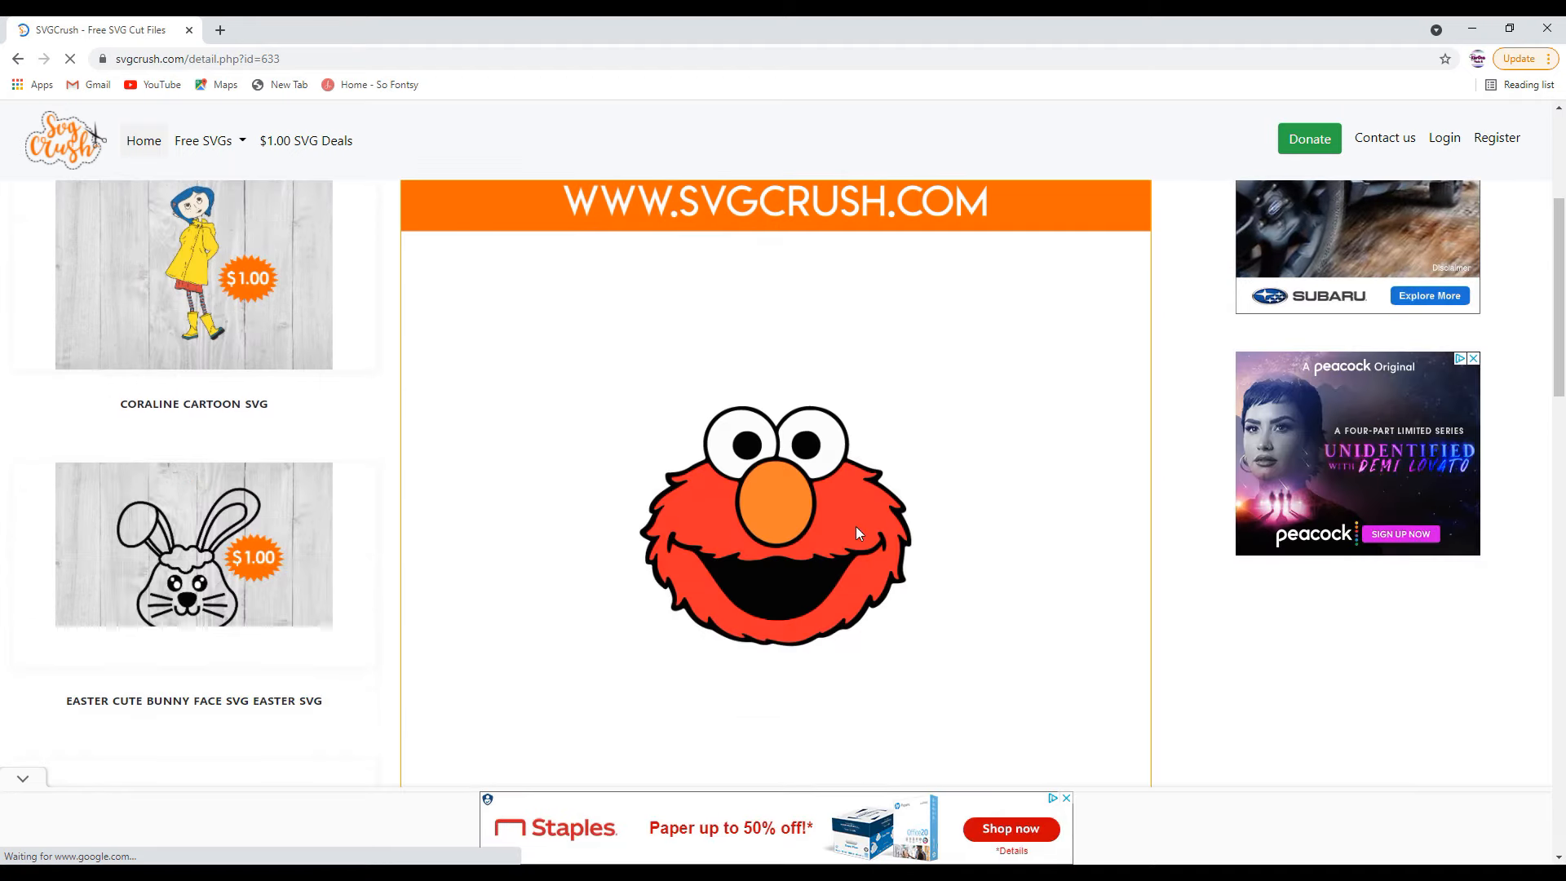
pyautogui.scroll(-3, 673, 539)
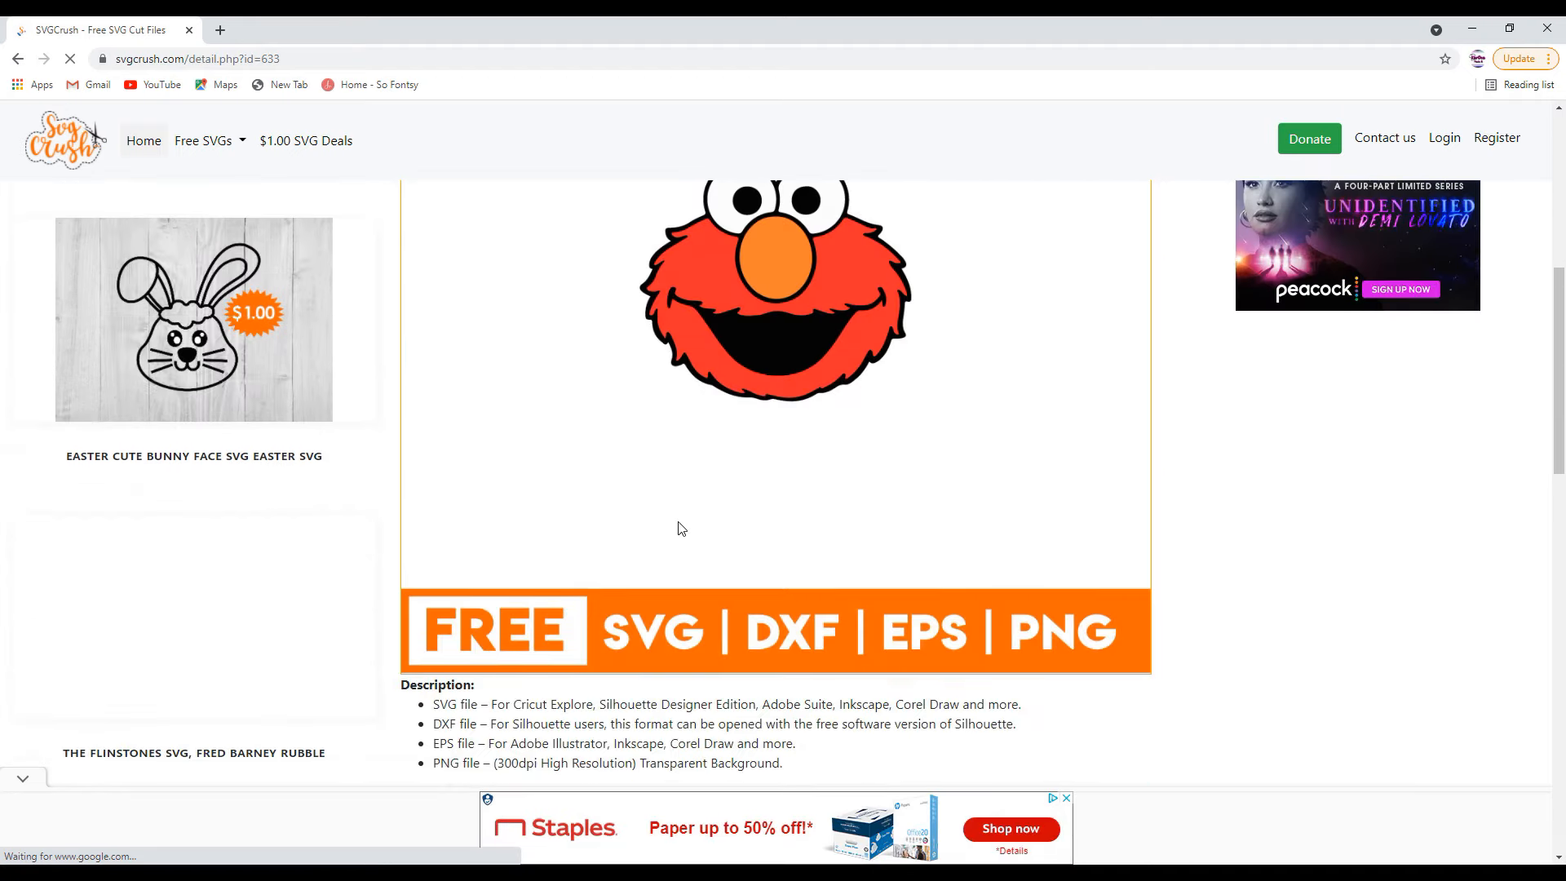
pyautogui.scroll(-3, 676, 522)
pyautogui.scroll(-4, 676, 522)
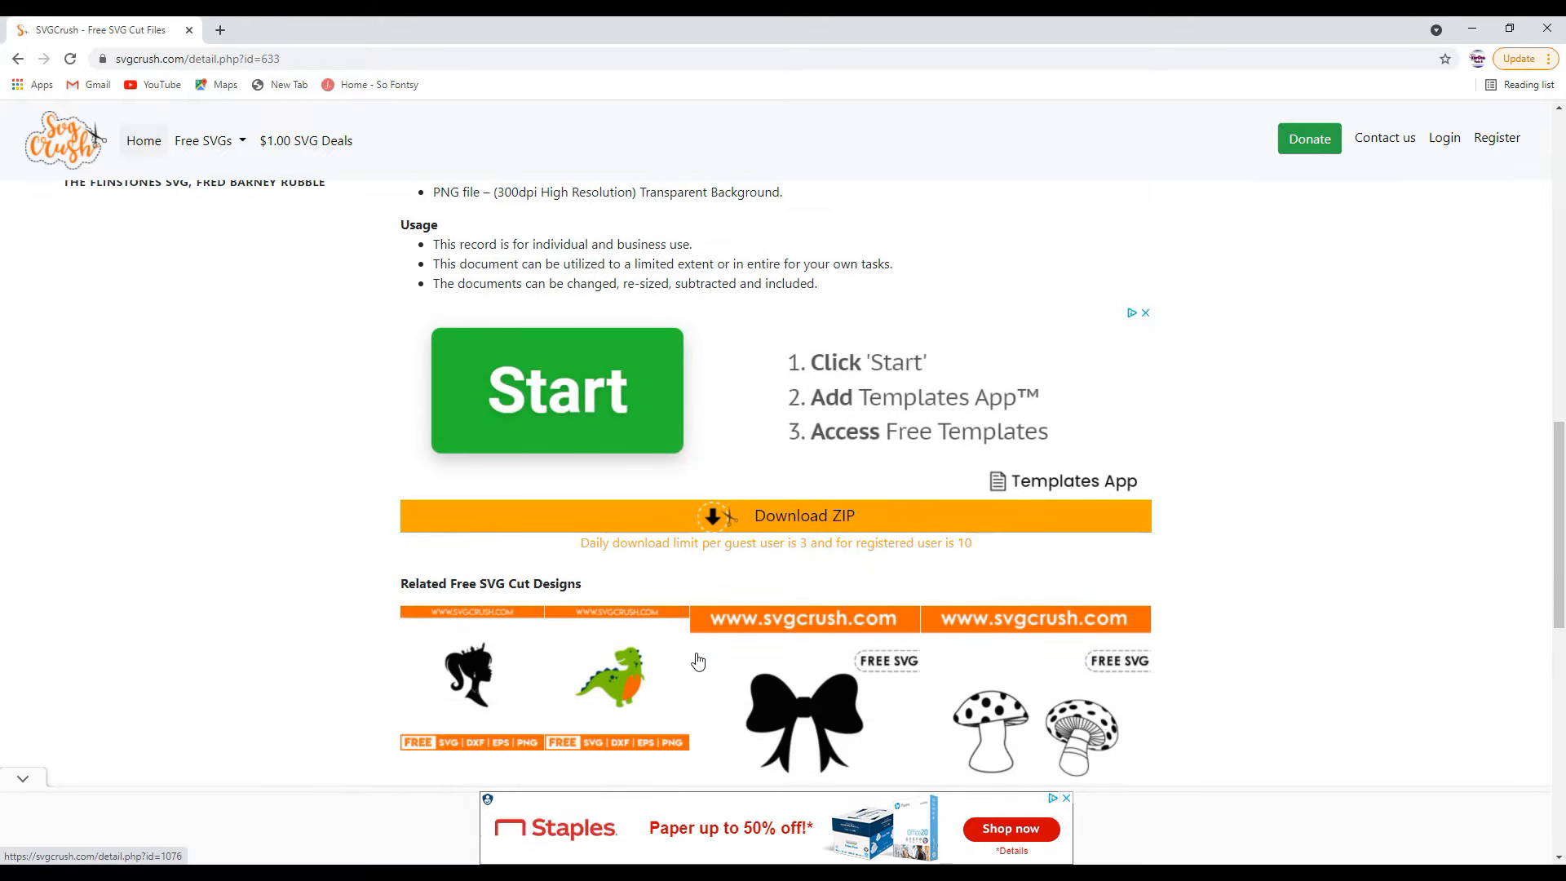
pyautogui.click(712, 517)
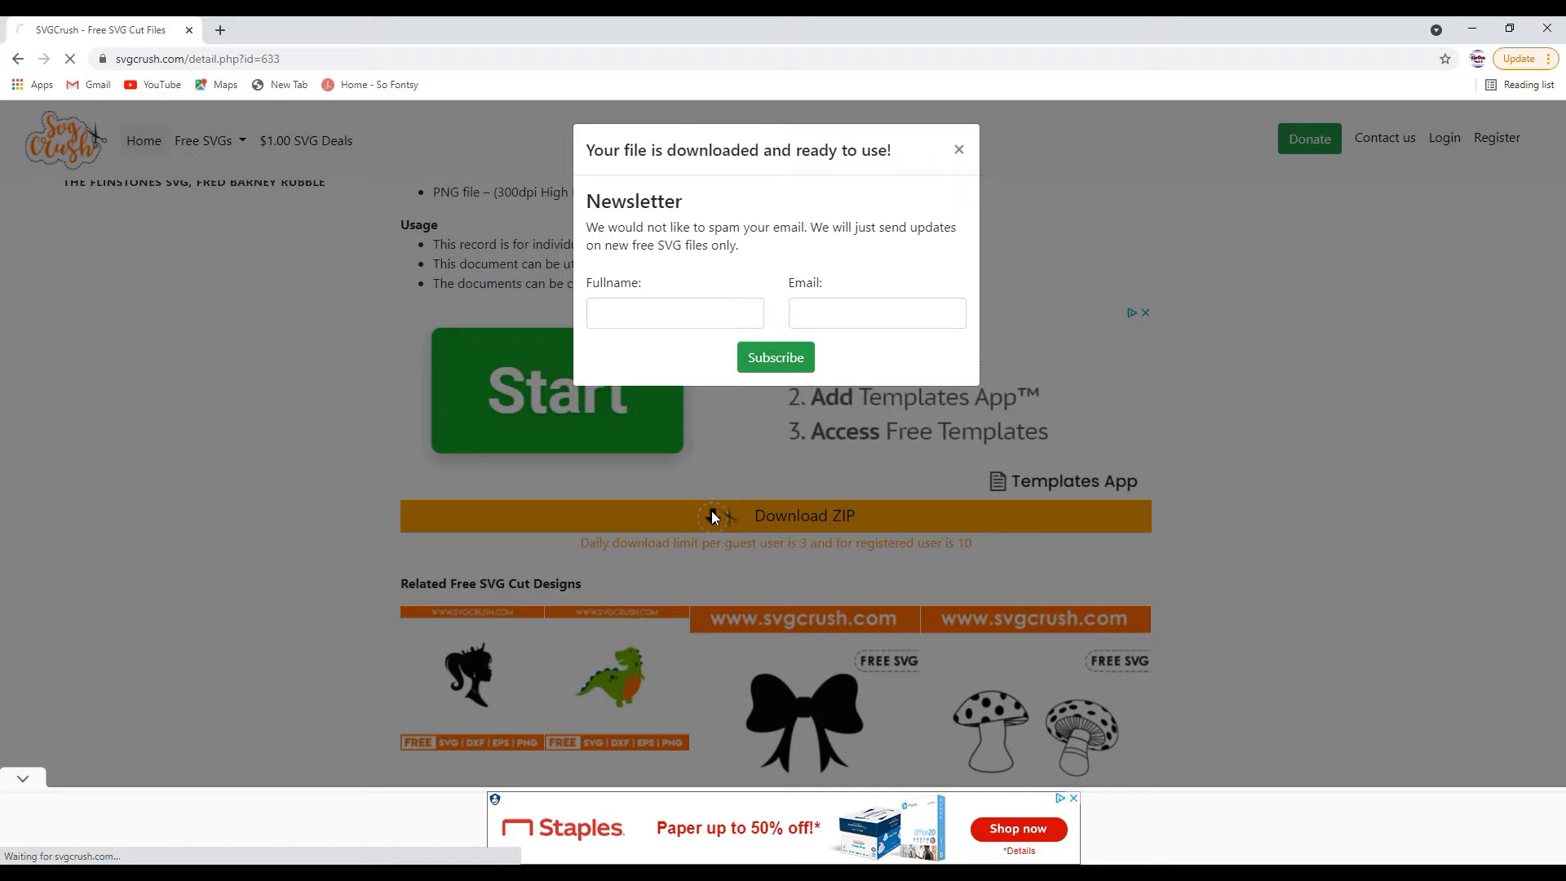
# Open the downloaded elmo-head-002 (1) ZIP, go to its Downloads folder and extract all its files there.
pyautogui.click(94, 838)
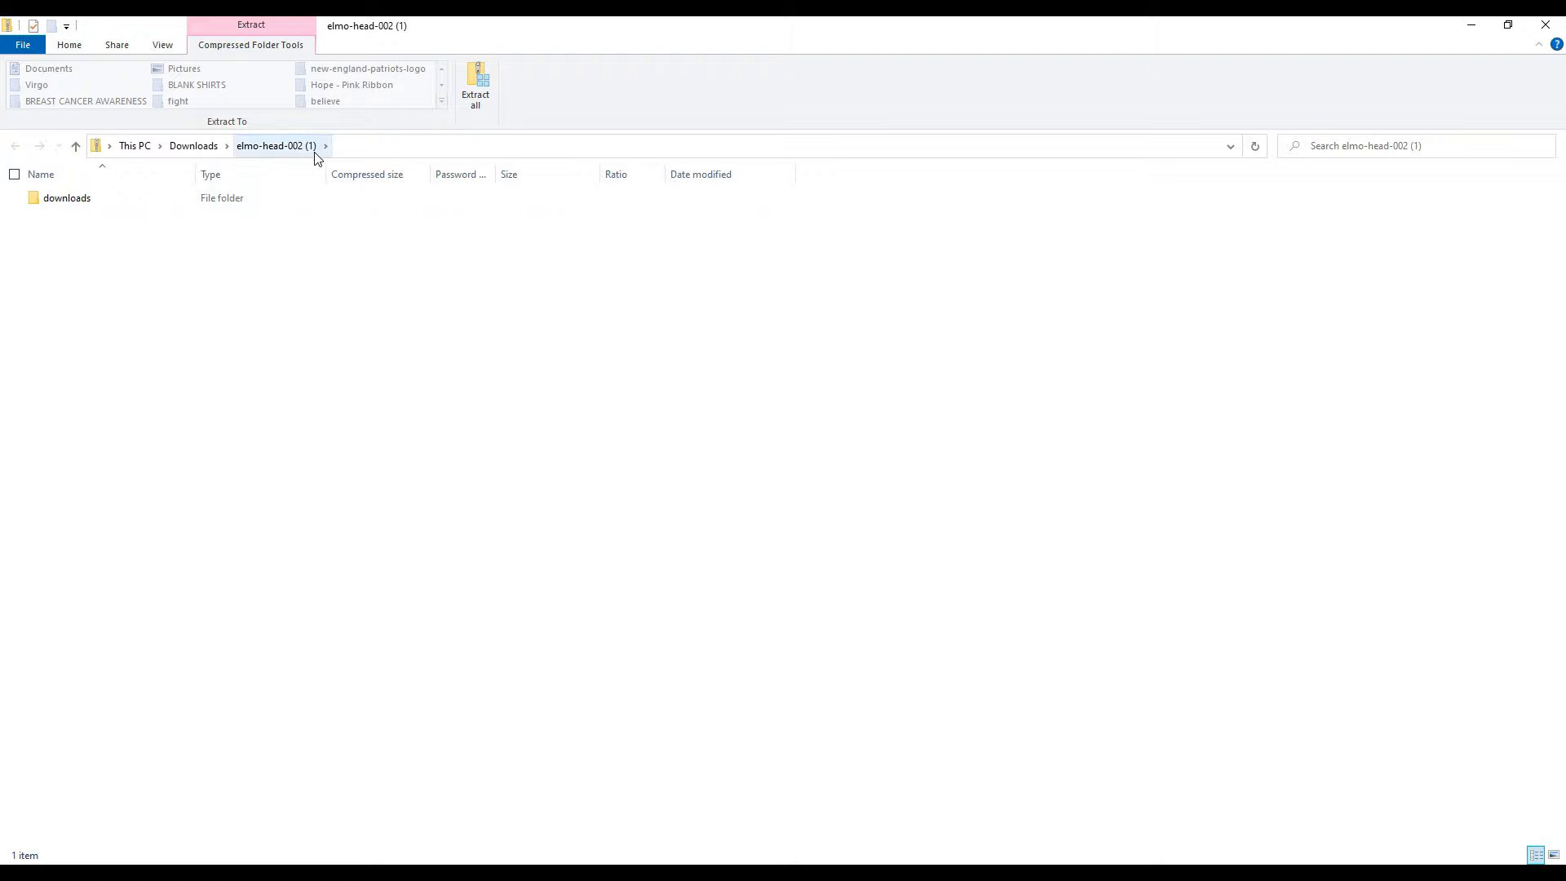
pyautogui.click(181, 147)
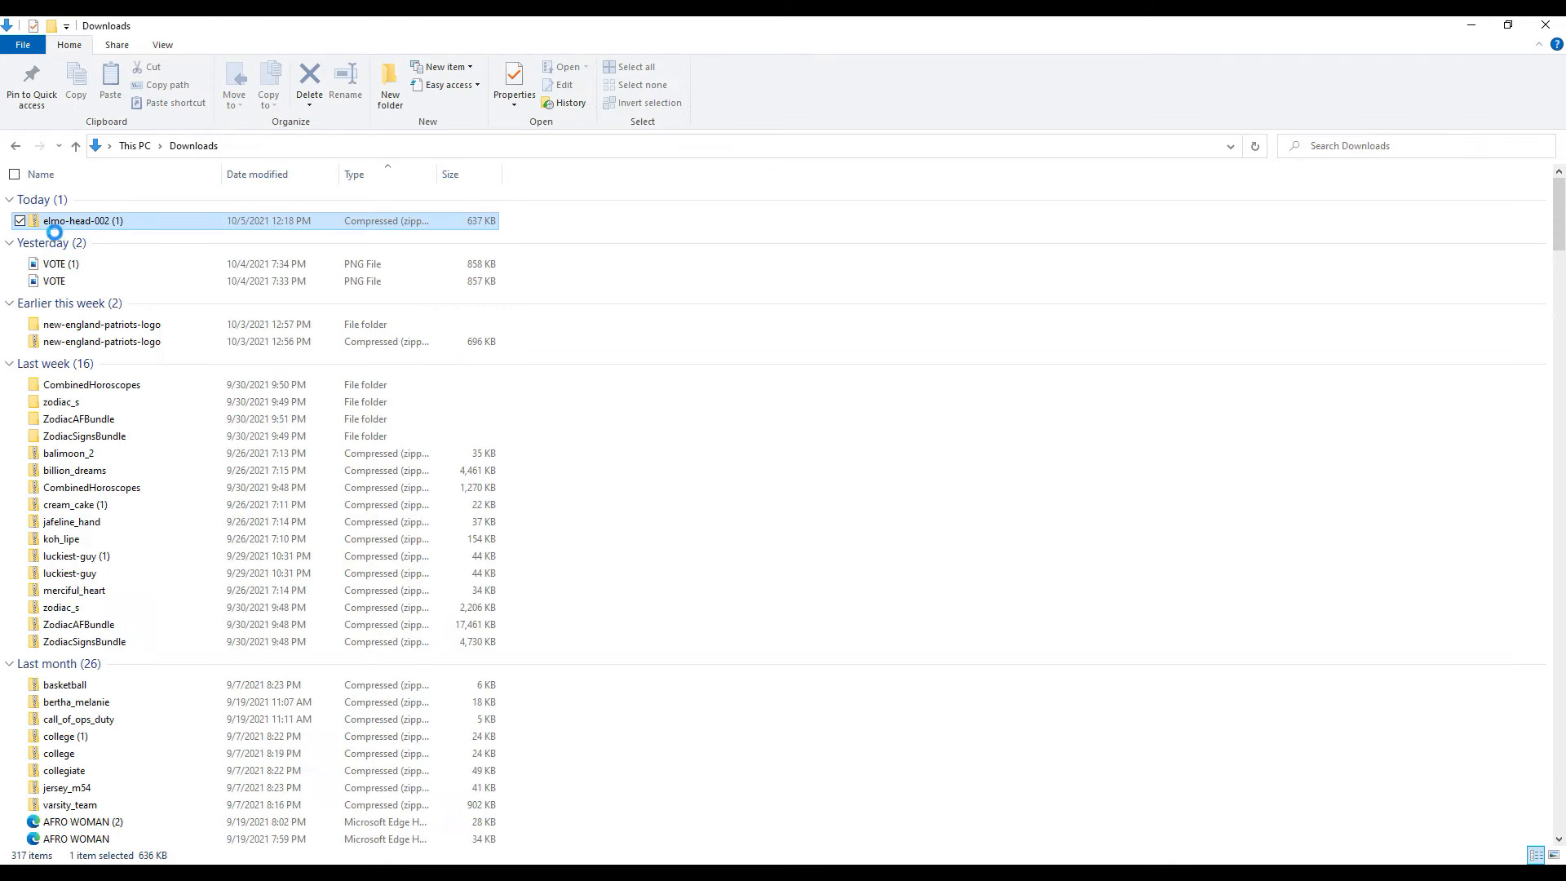
pyautogui.rightClick(104, 223)
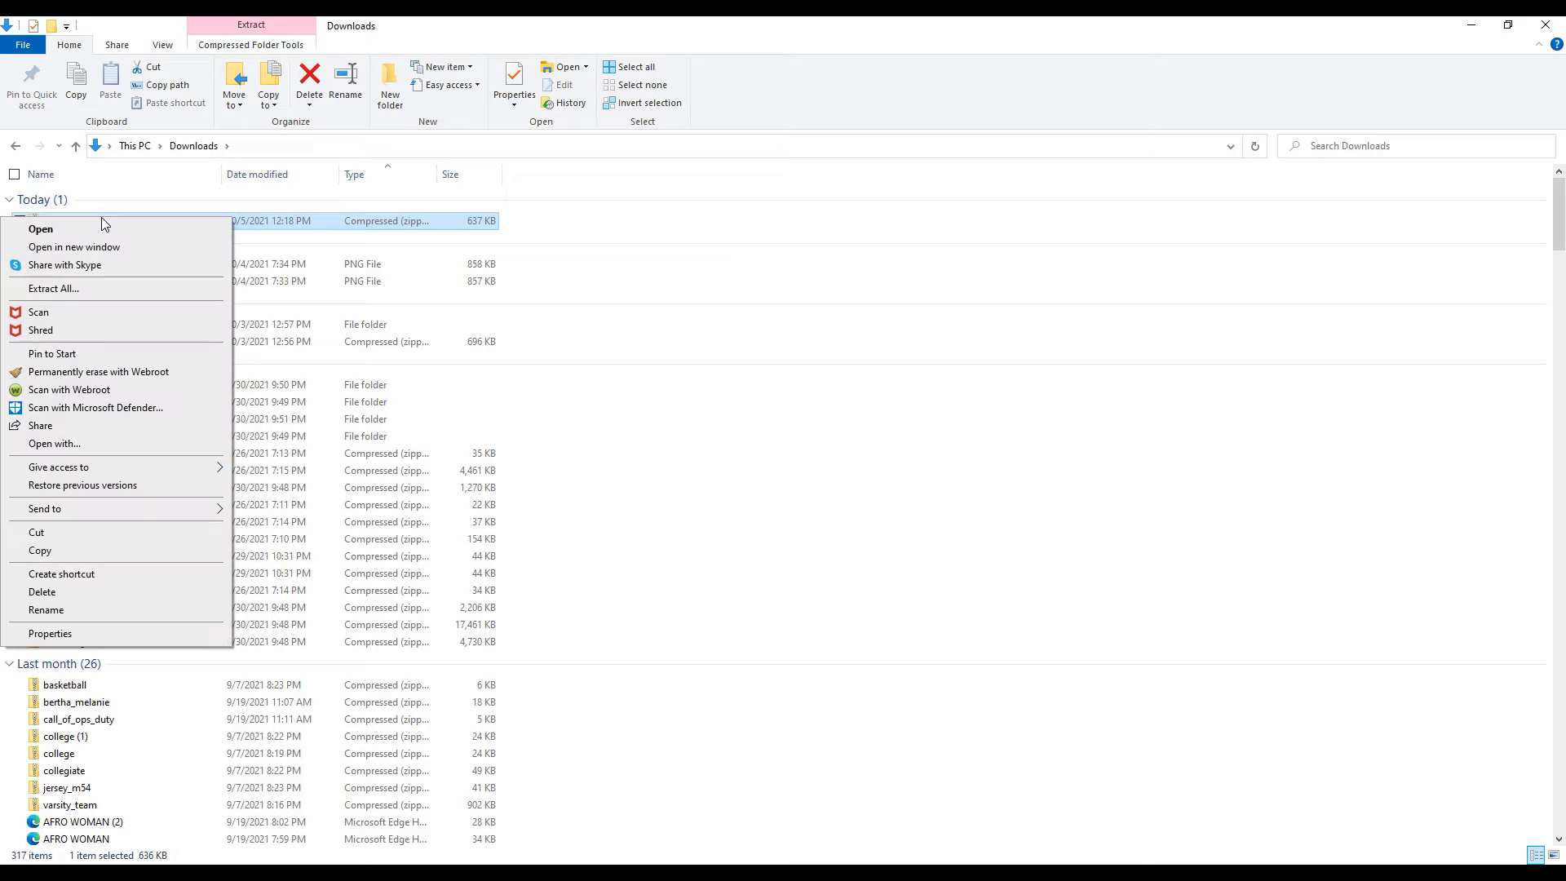
pyautogui.click(90, 288)
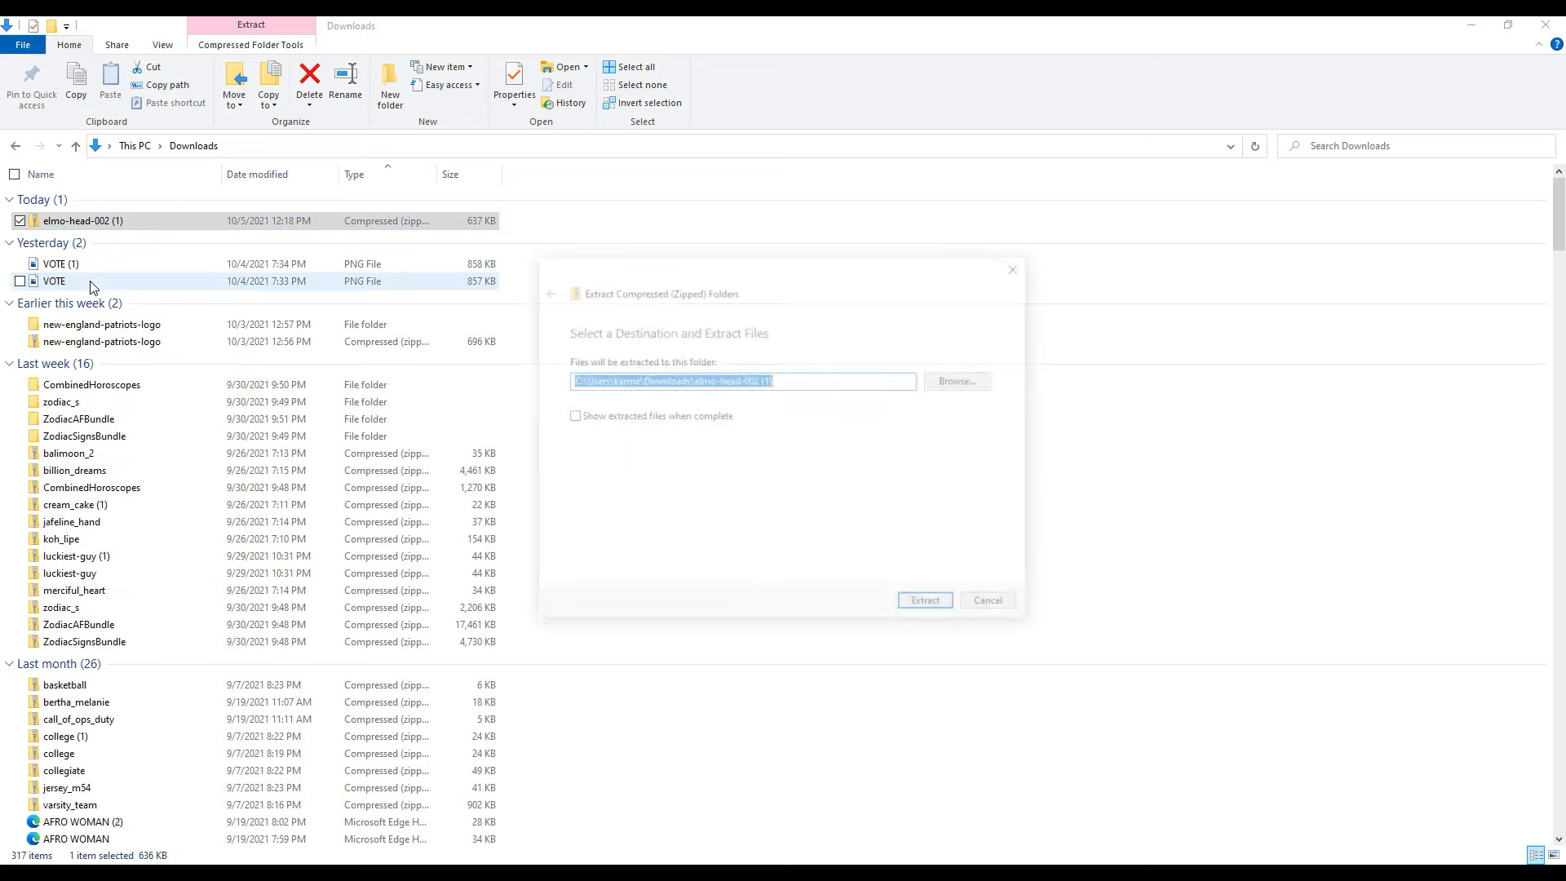
pyautogui.click(930, 606)
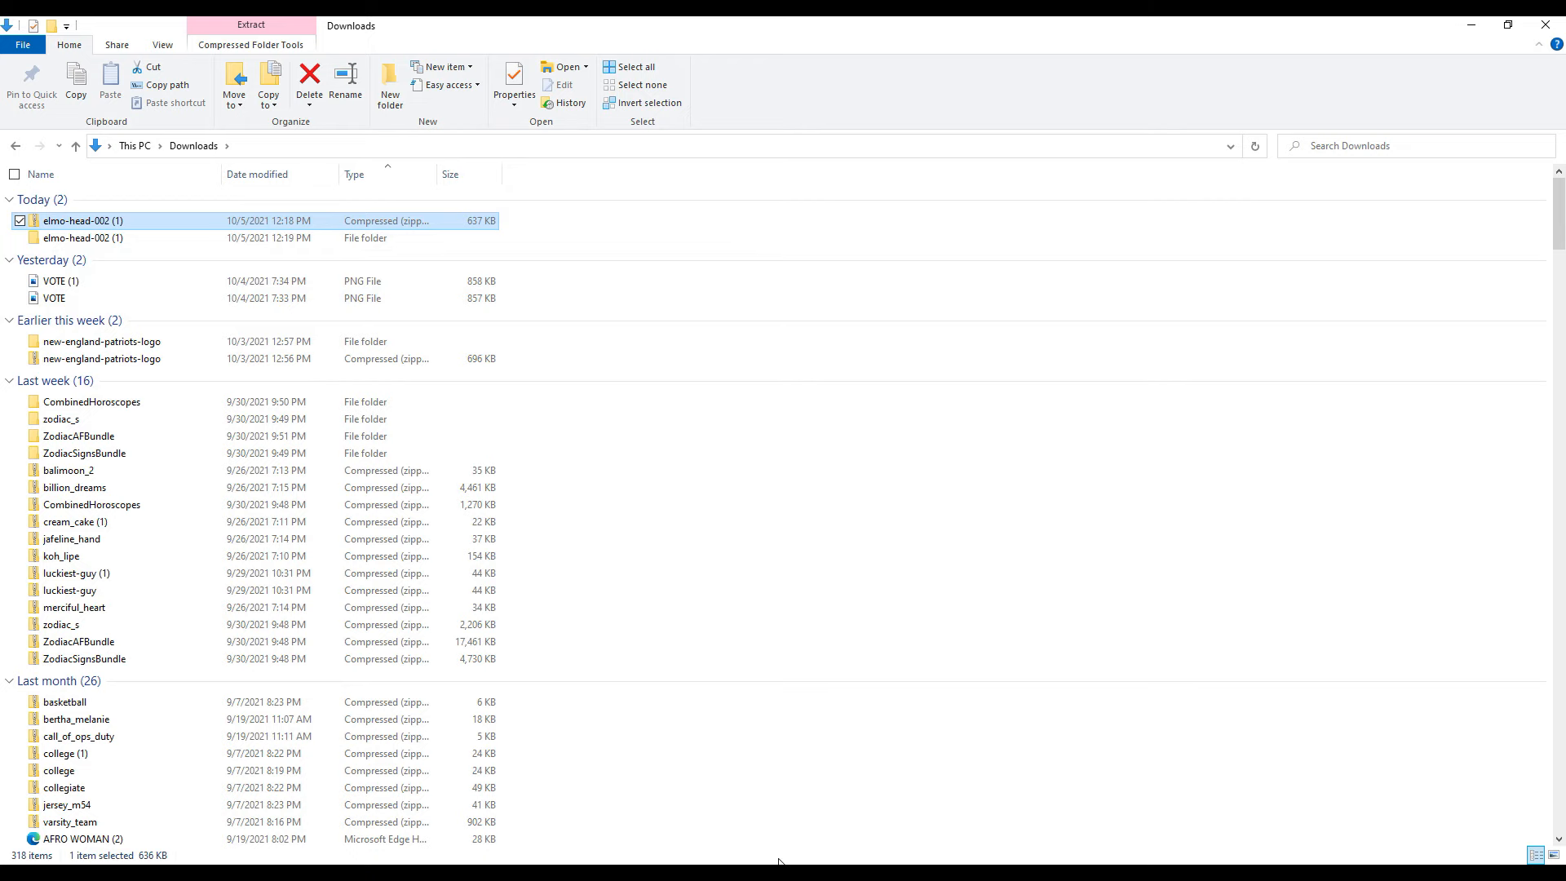
# Switch to Cricut Design Space and start an image upload, browsing the computer for a file.
pyautogui.hotkey('alt', 'Tab')
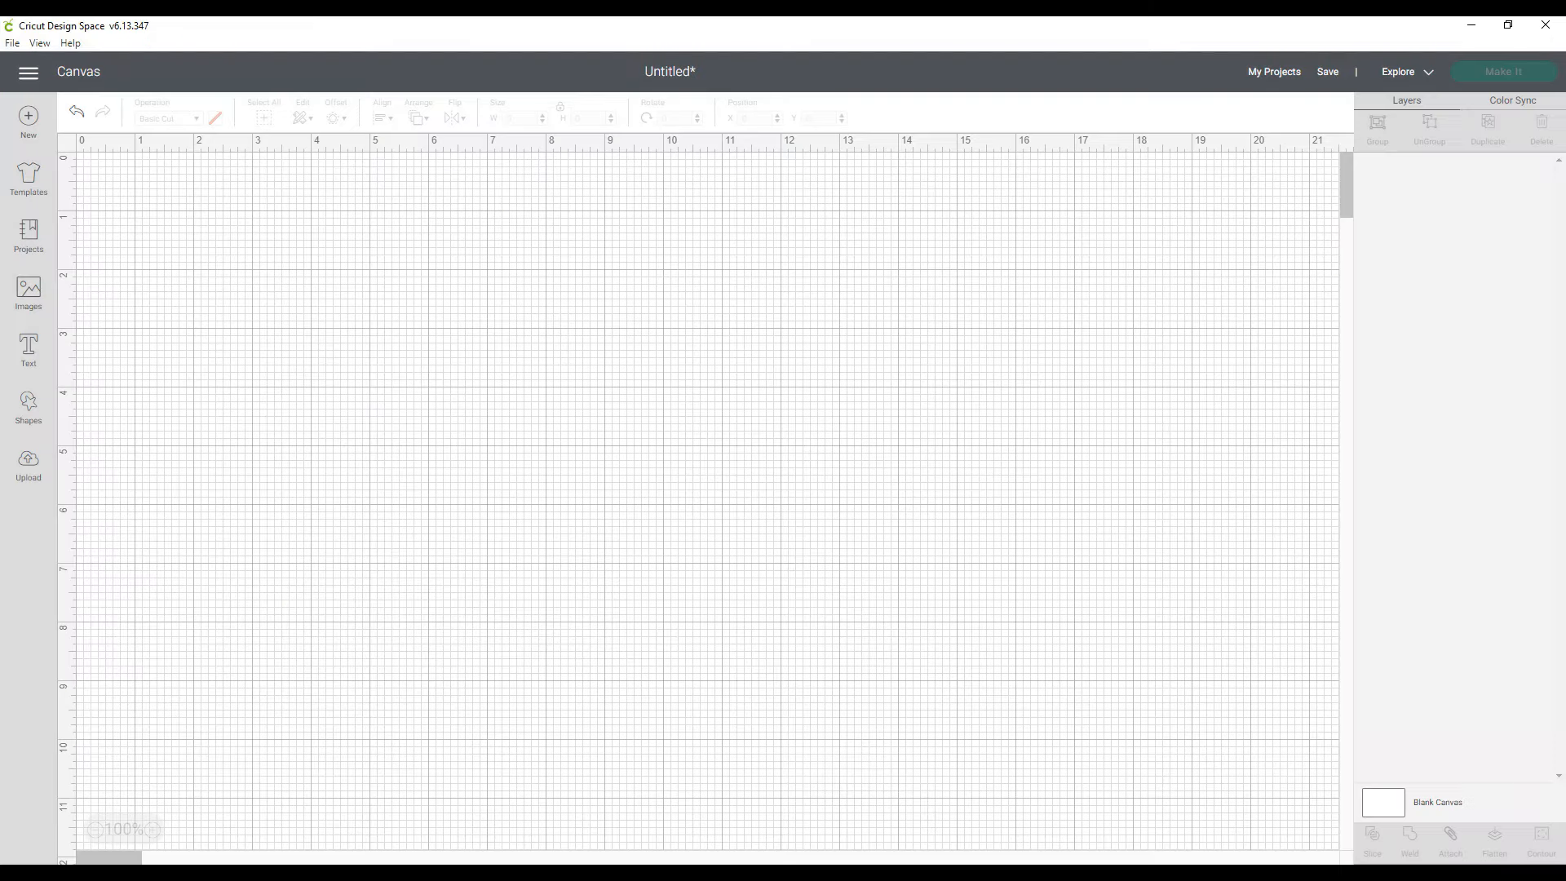
pyautogui.click(27, 469)
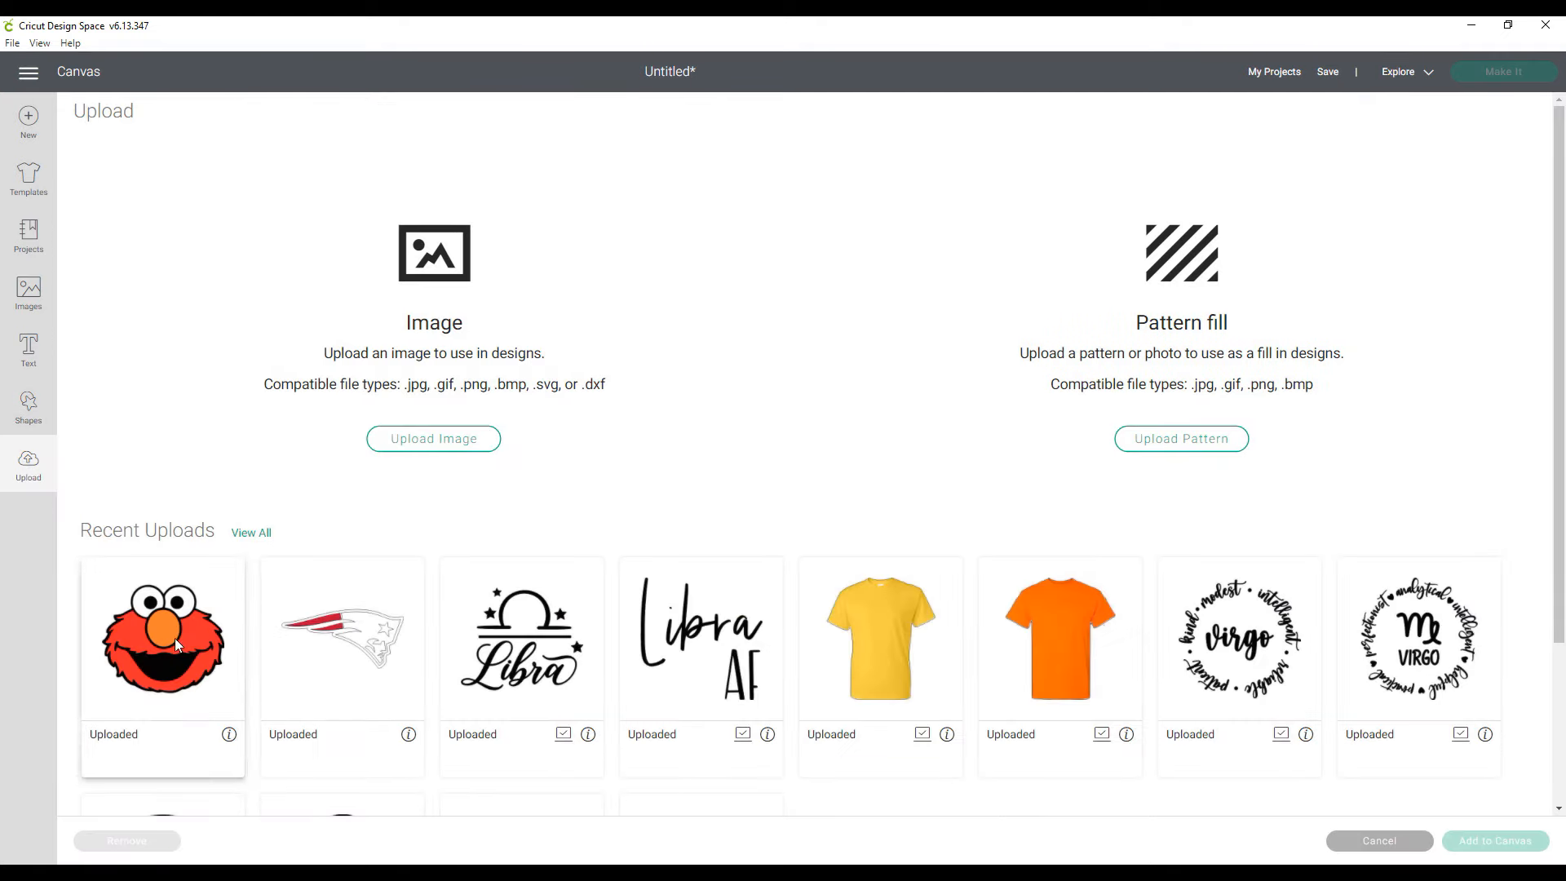
pyautogui.click(423, 442)
pyautogui.click(762, 462)
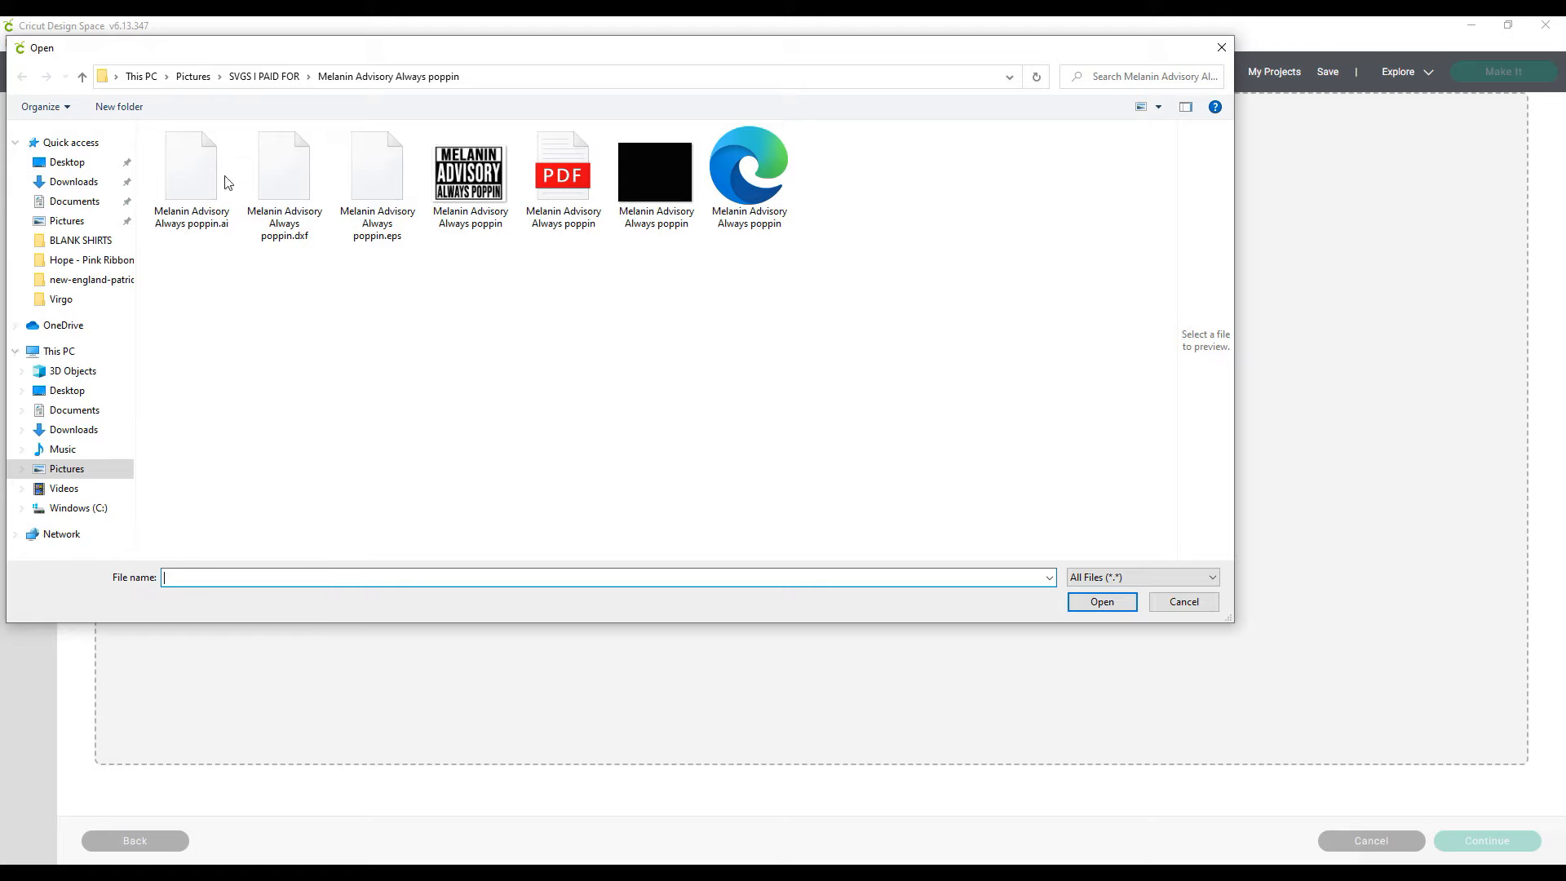
# Choose the elmo-head-002 file of type Microsoft Edge HTML from the extracted elmo-head-002 folder in Downloads.
pyautogui.click(82, 185)
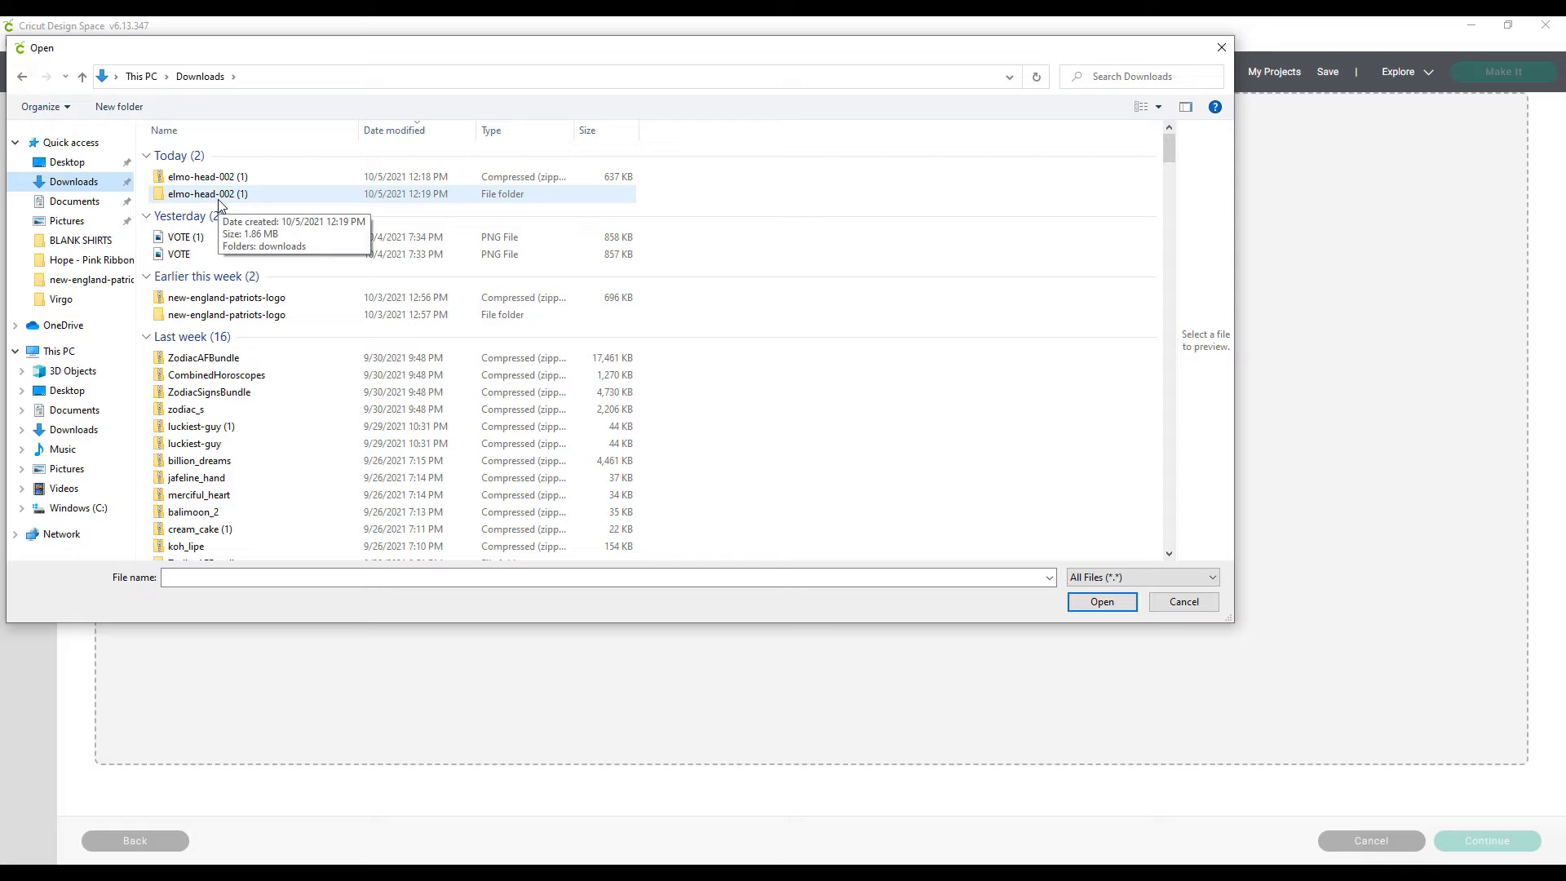
pyautogui.click(220, 198)
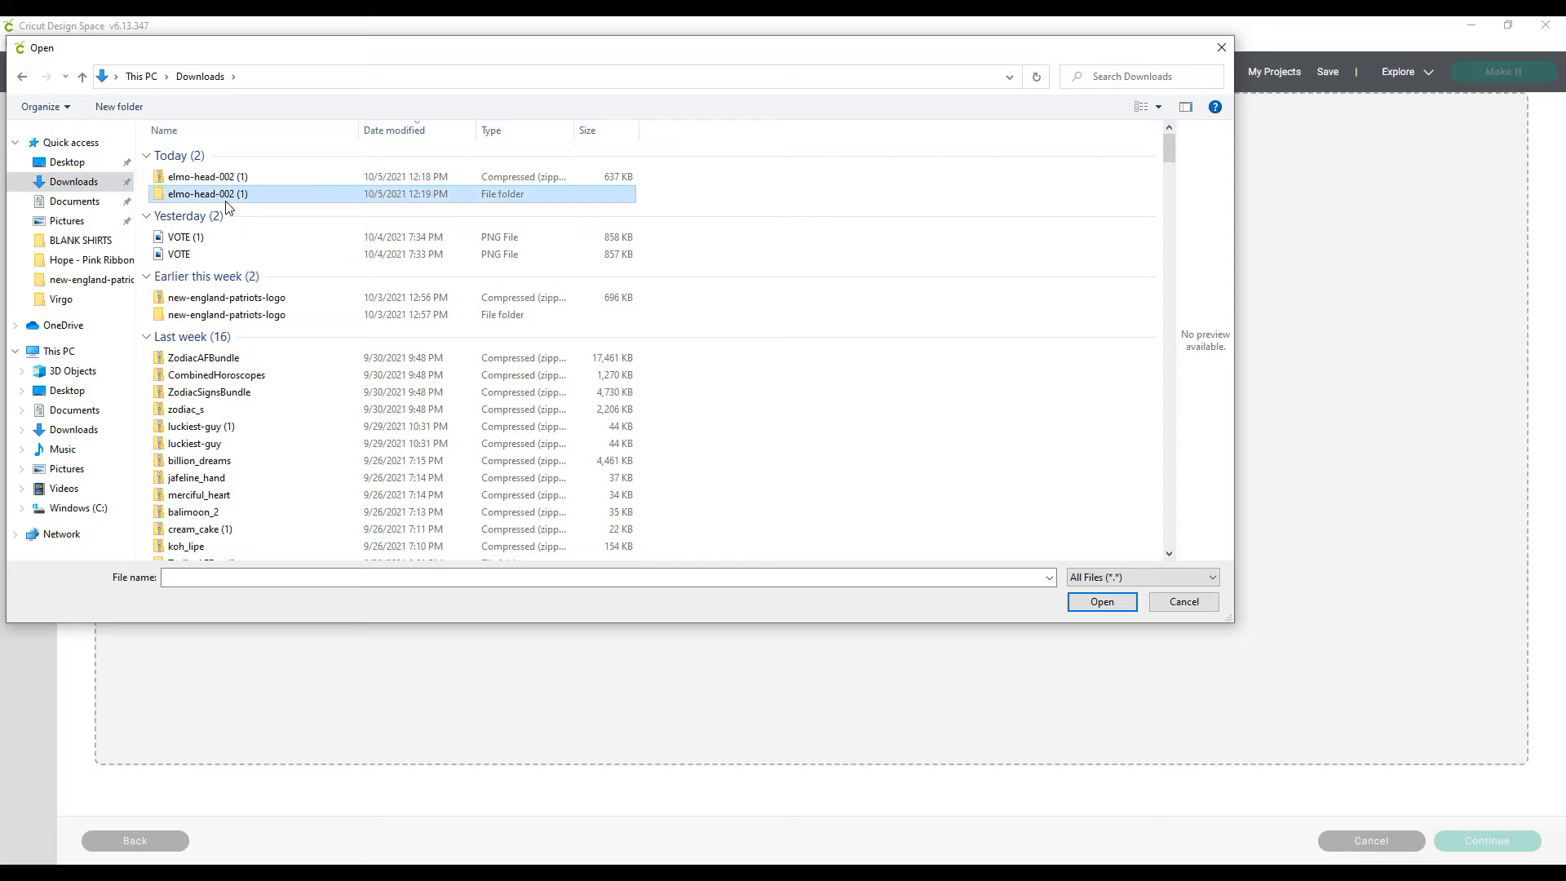
pyautogui.doubleClick(228, 200)
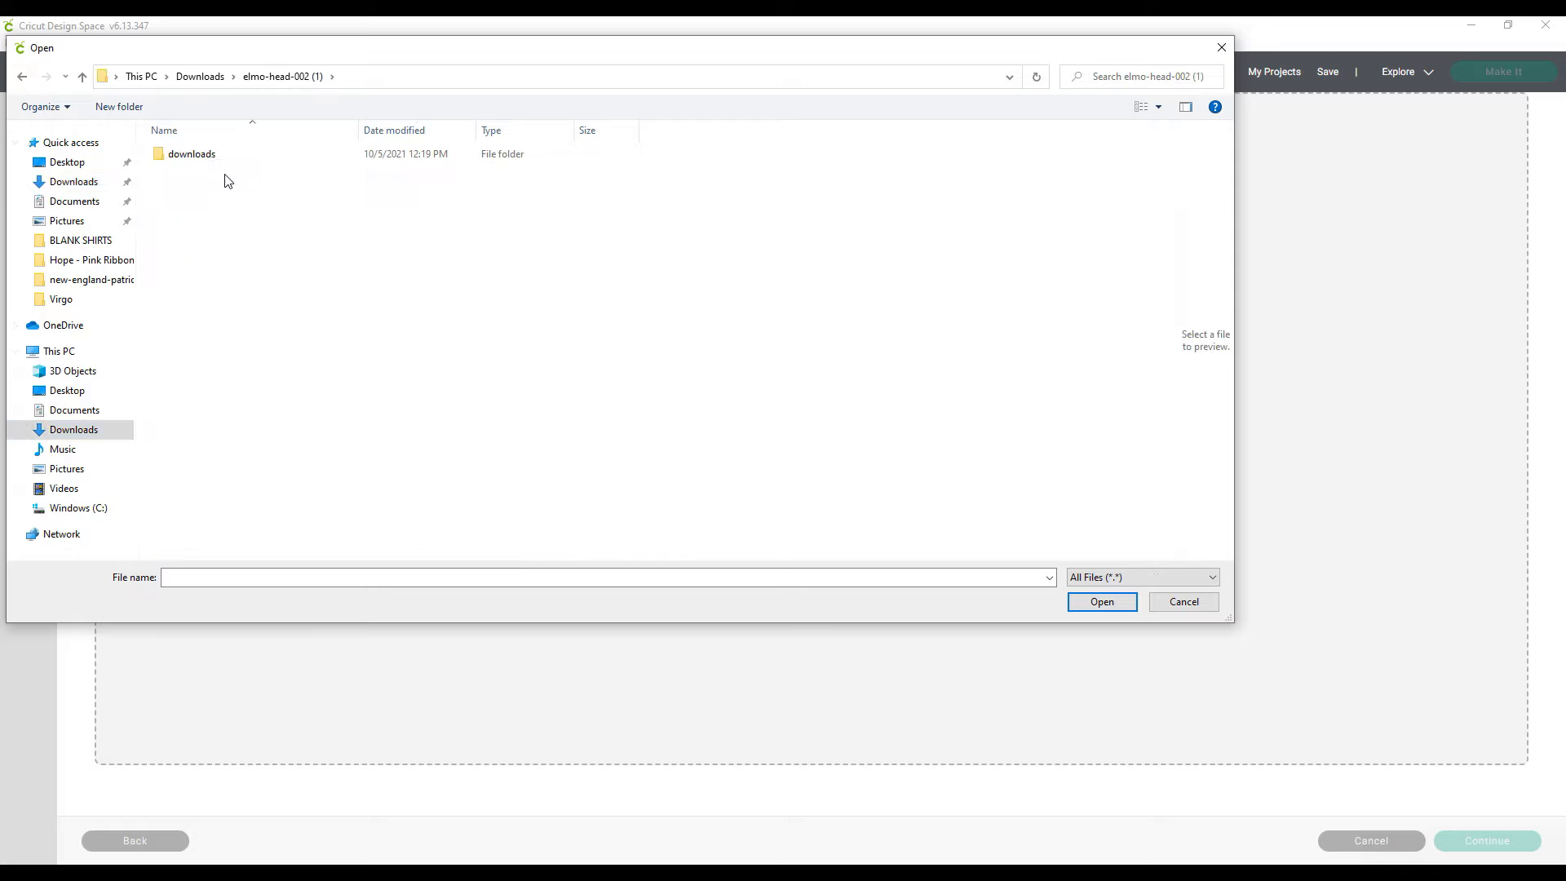
pyautogui.doubleClick(228, 155)
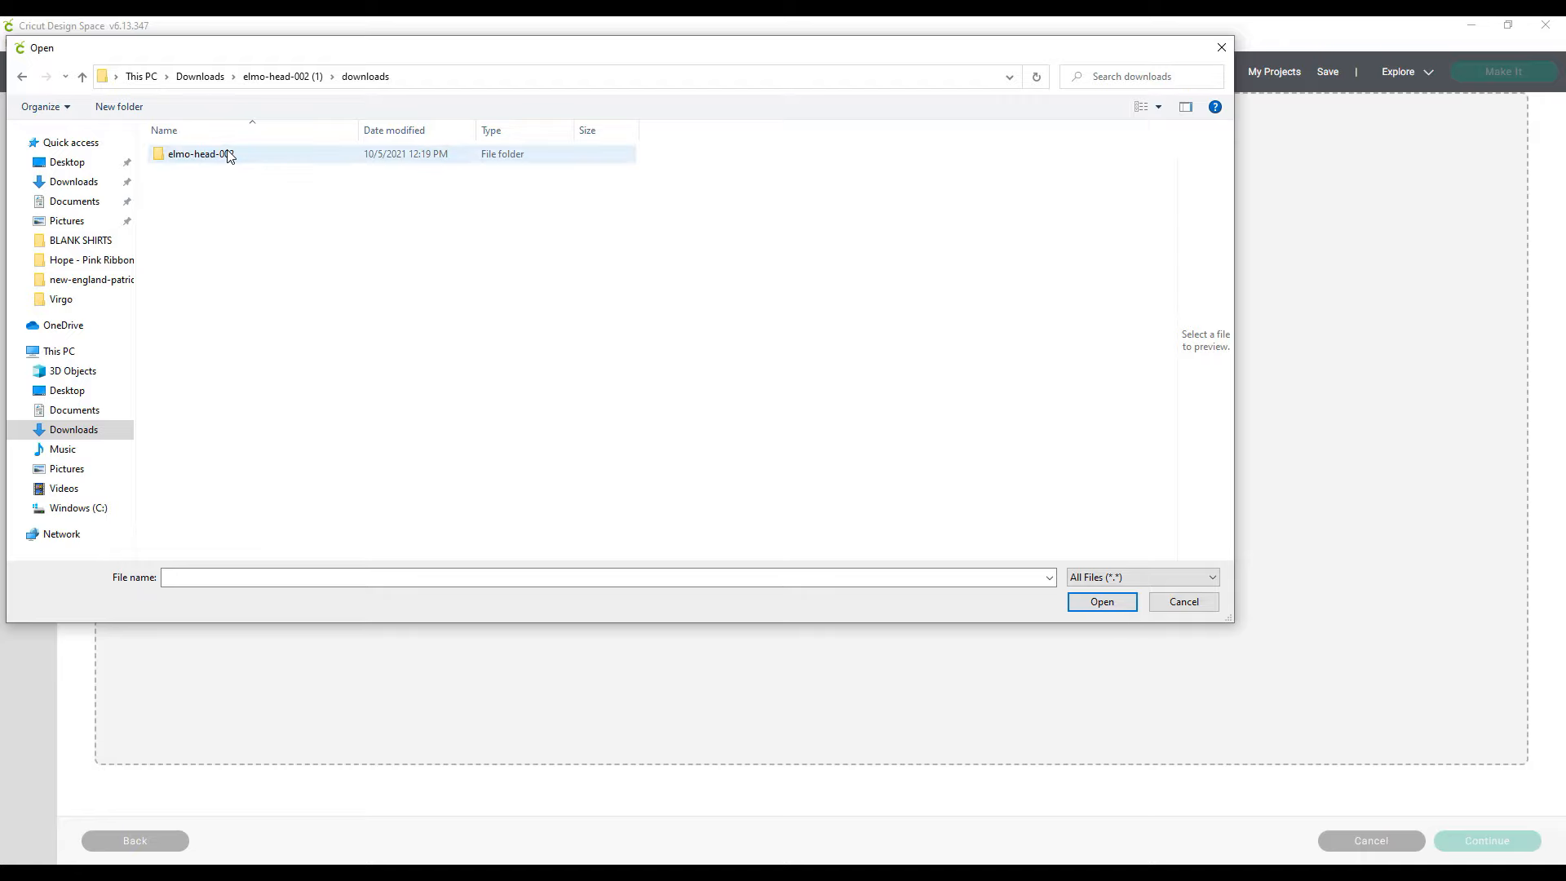
pyautogui.click(218, 158)
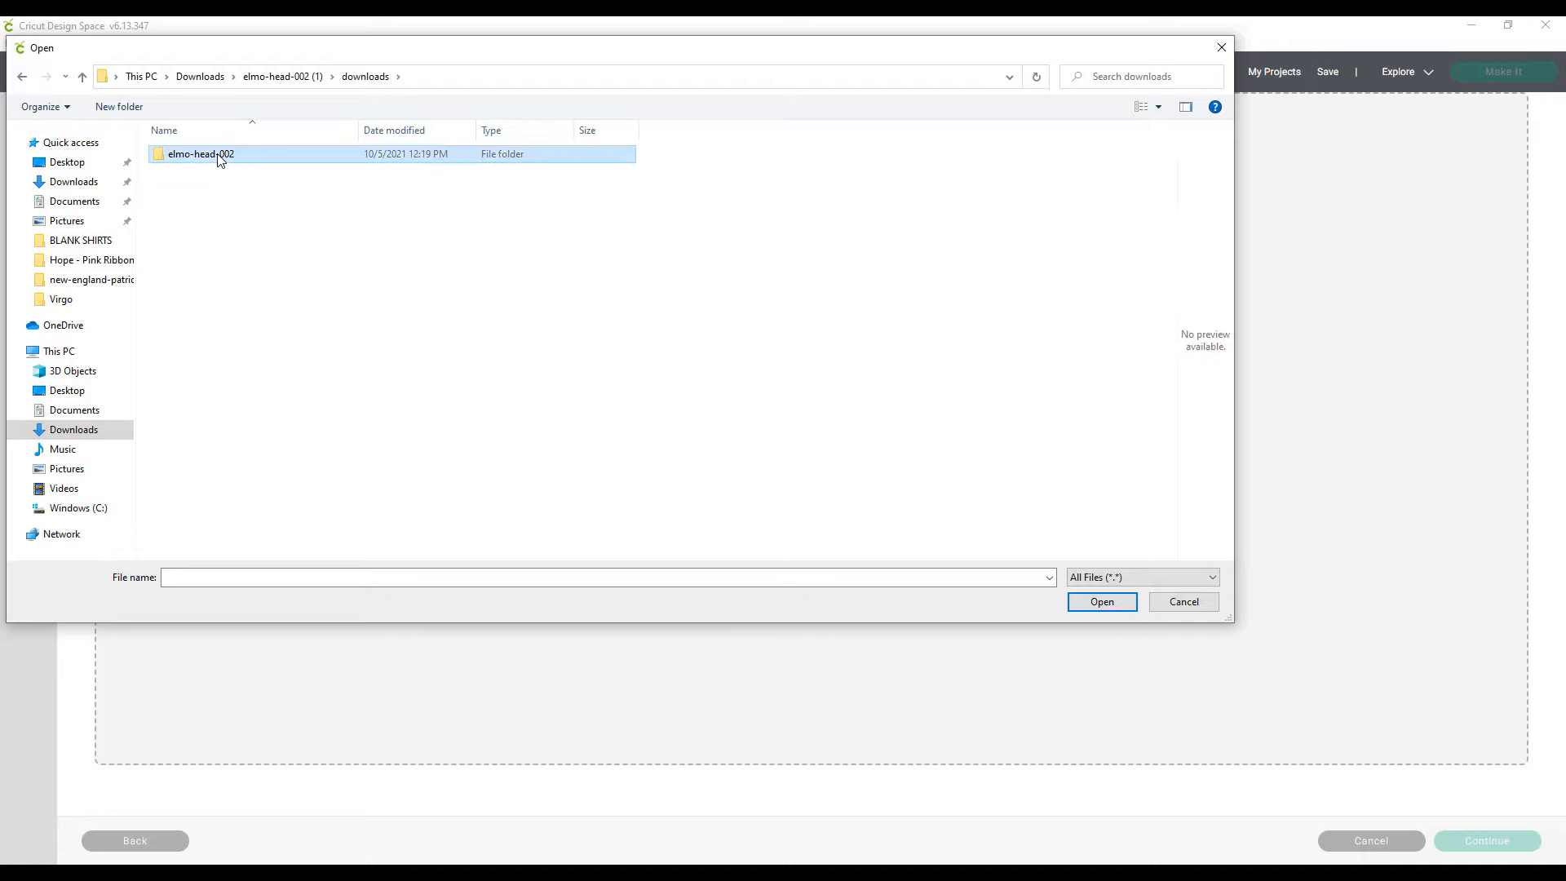
pyautogui.doubleClick(219, 157)
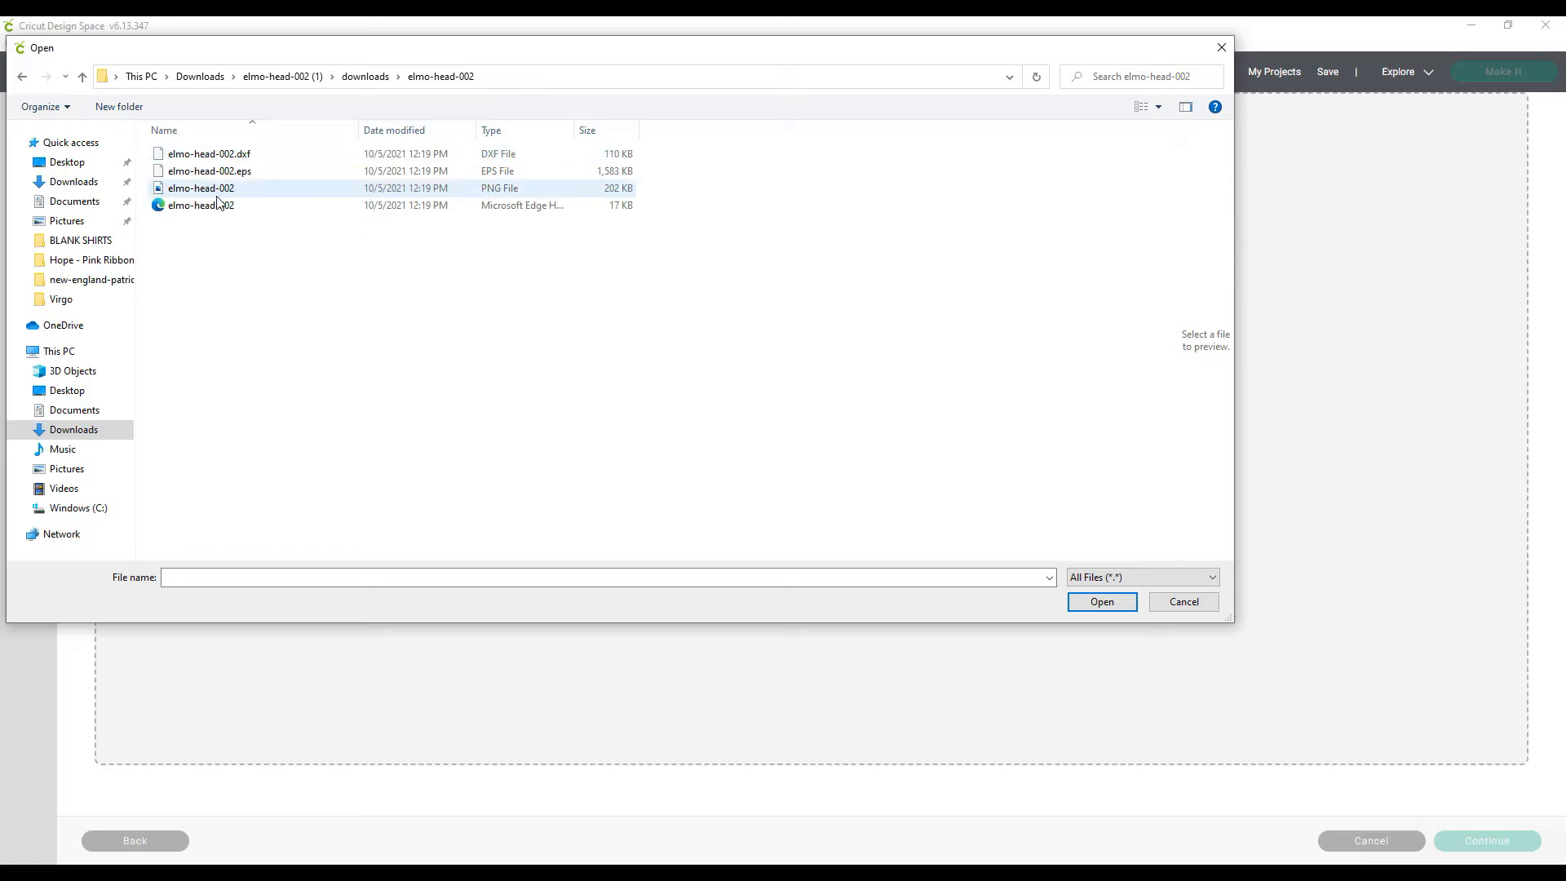
pyautogui.doubleClick(171, 208)
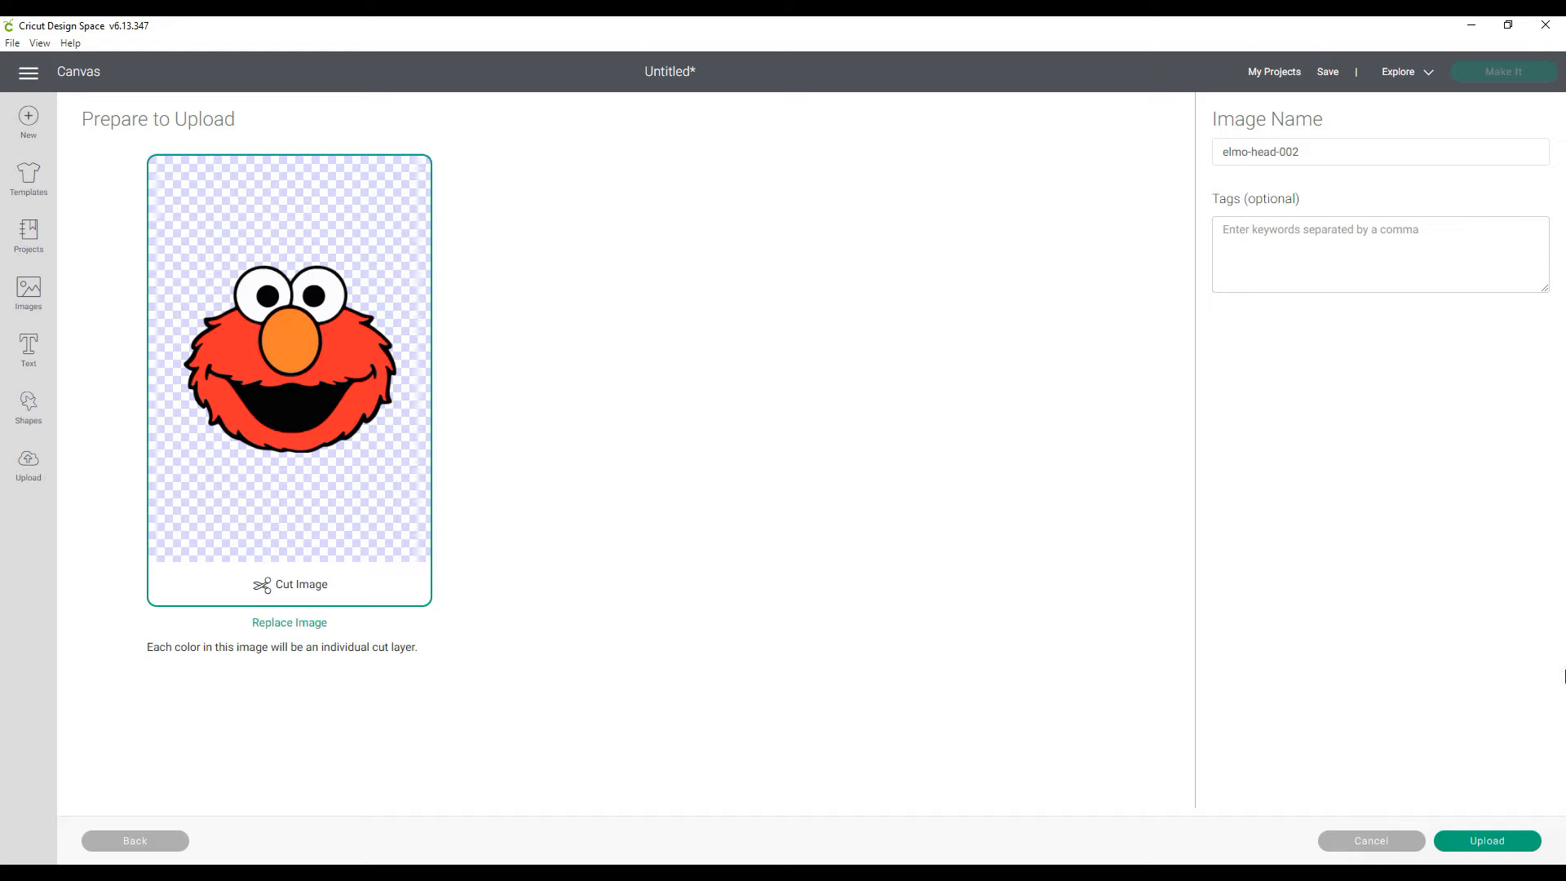
# Upload the elmo-head-002 cut image and add it to the canvas.
pyautogui.click(1458, 838)
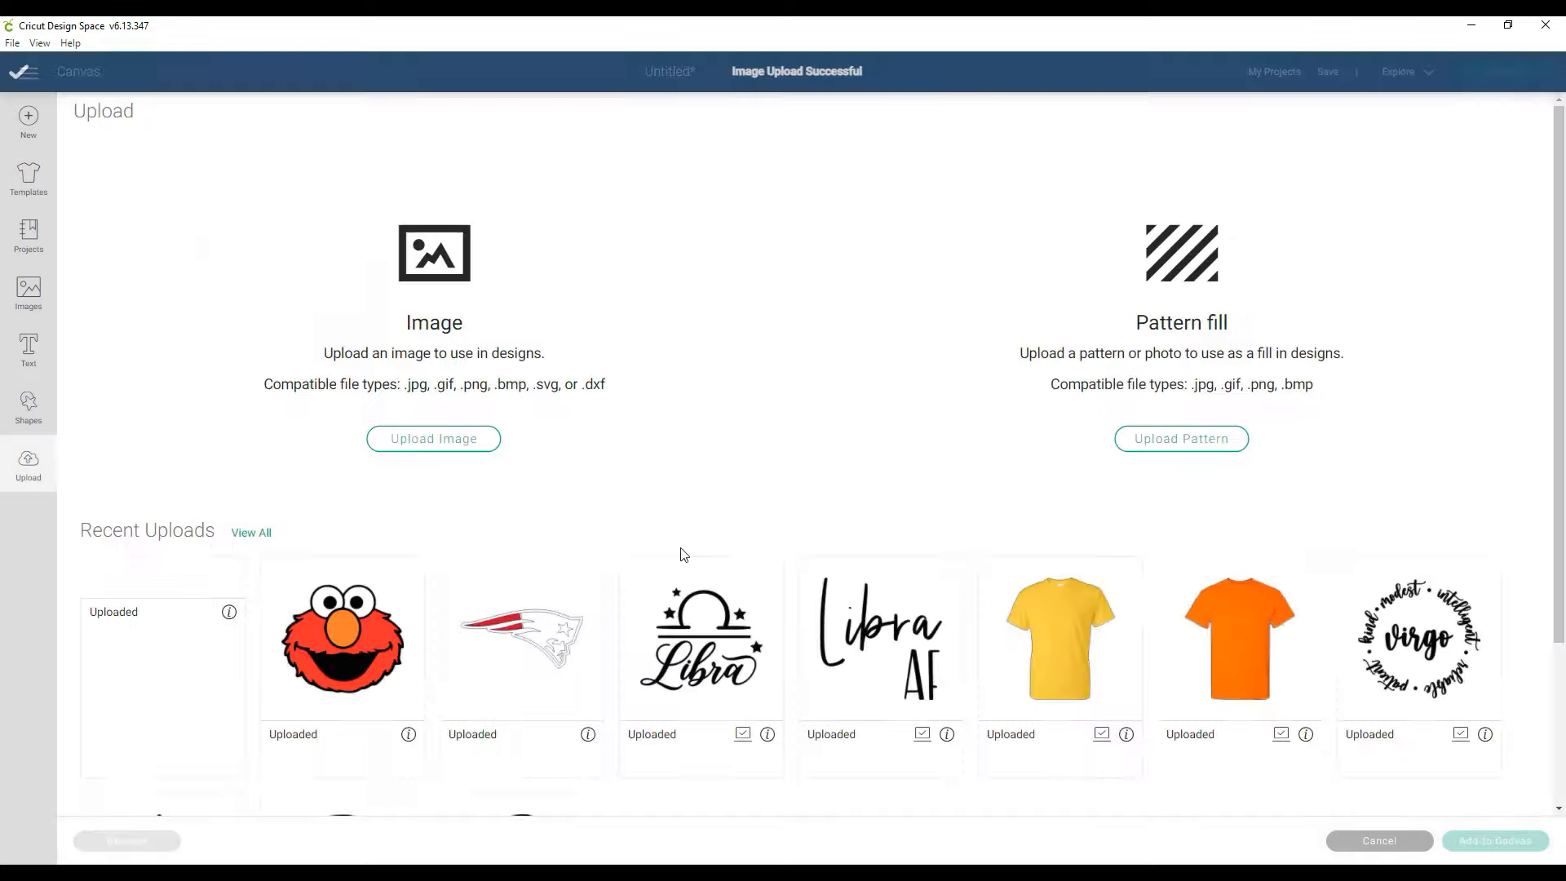
pyautogui.click(188, 654)
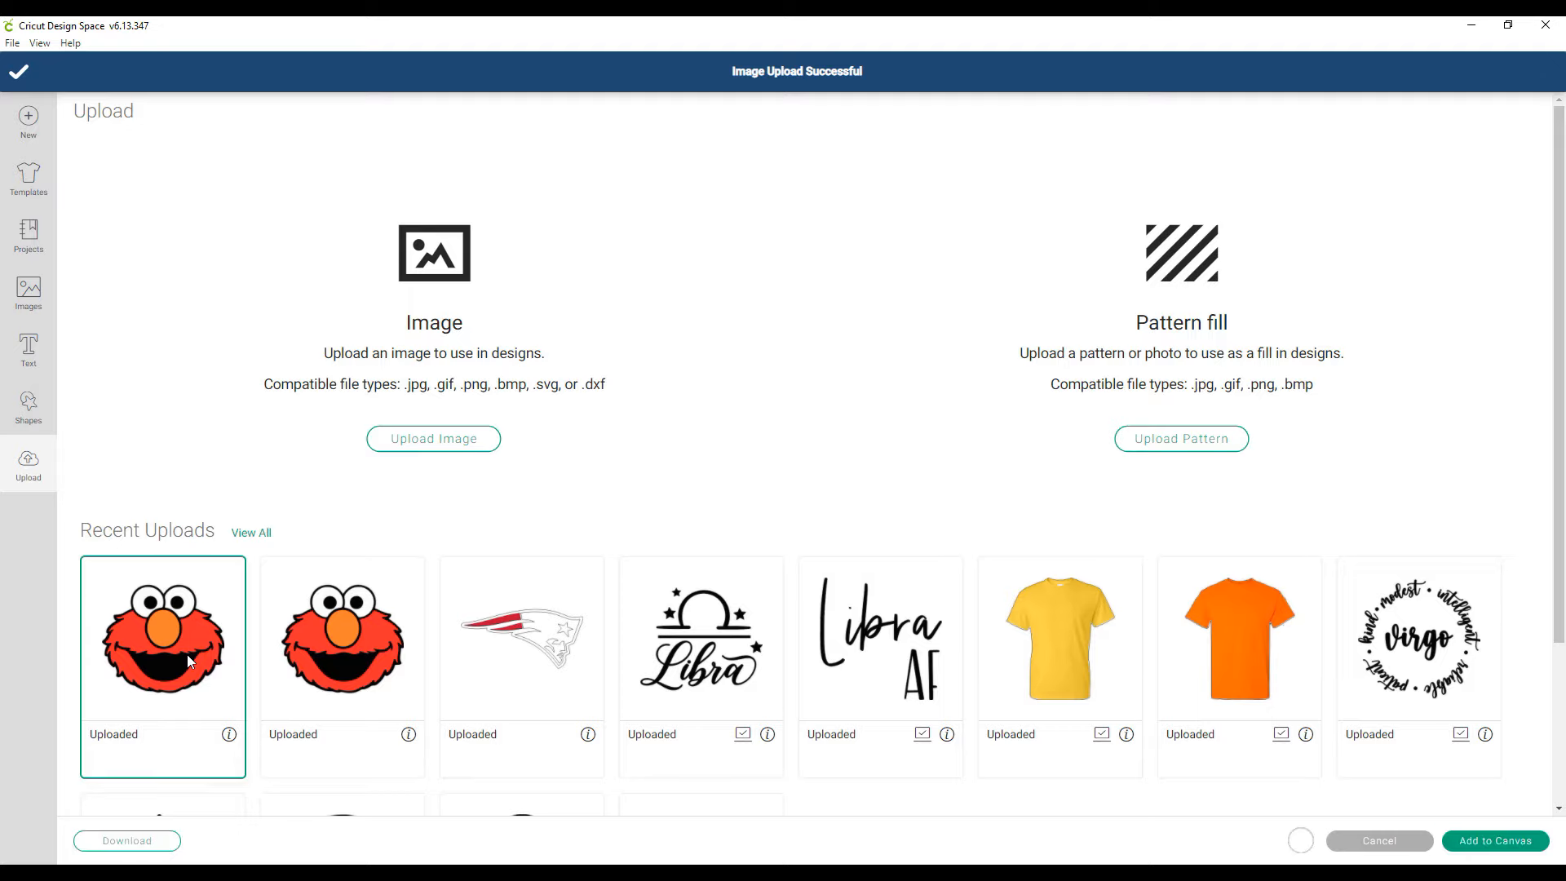
pyautogui.click(1480, 832)
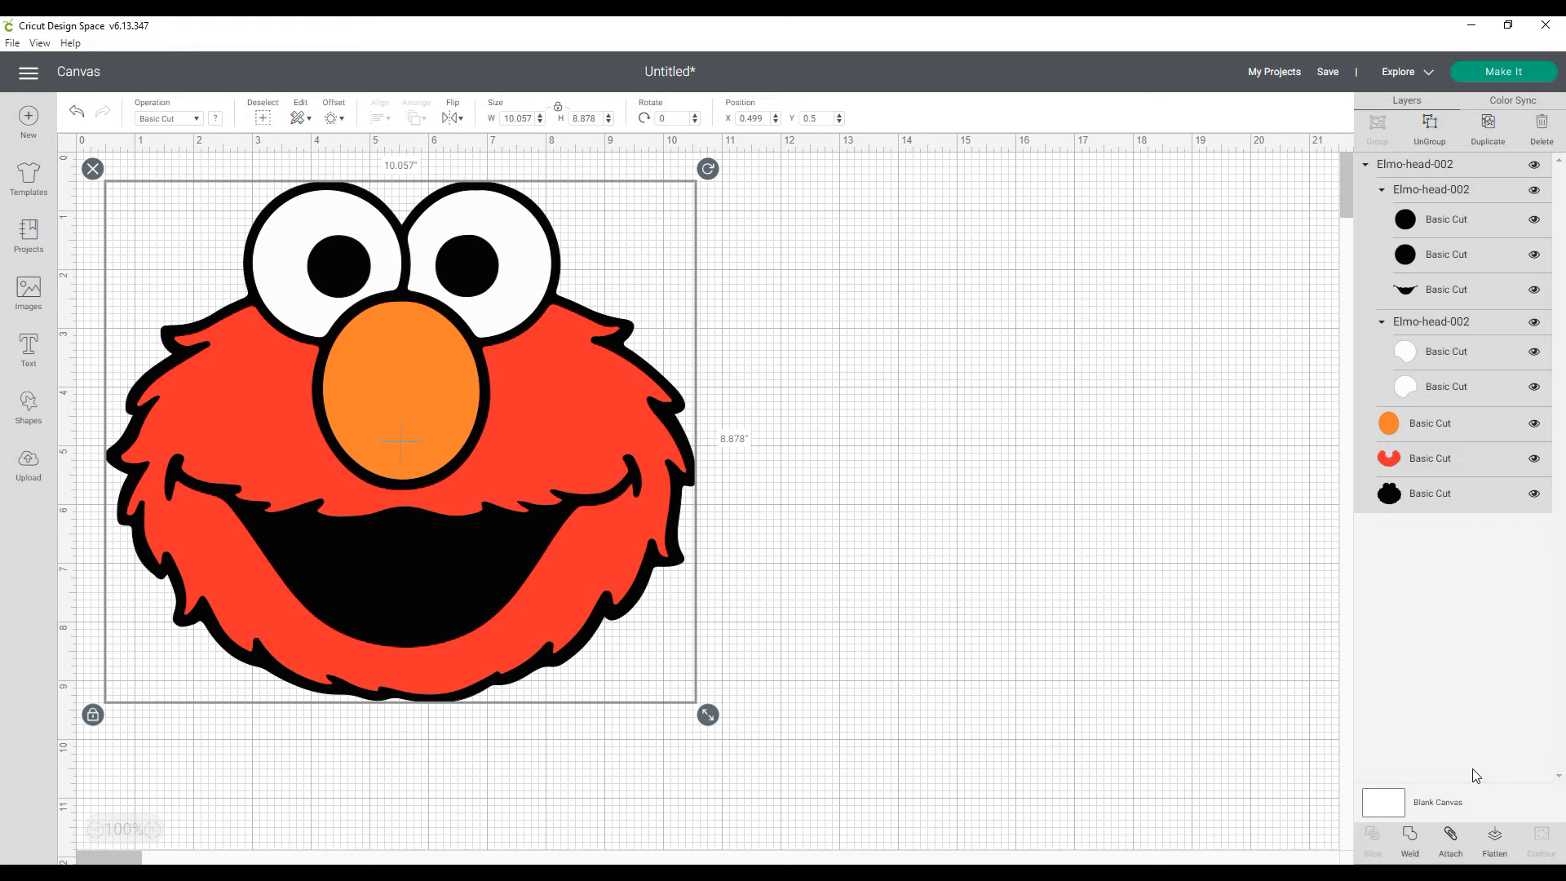
# Ungroup the Elmo design and delete its black background layer and red face layer.
pyautogui.click(1425, 136)
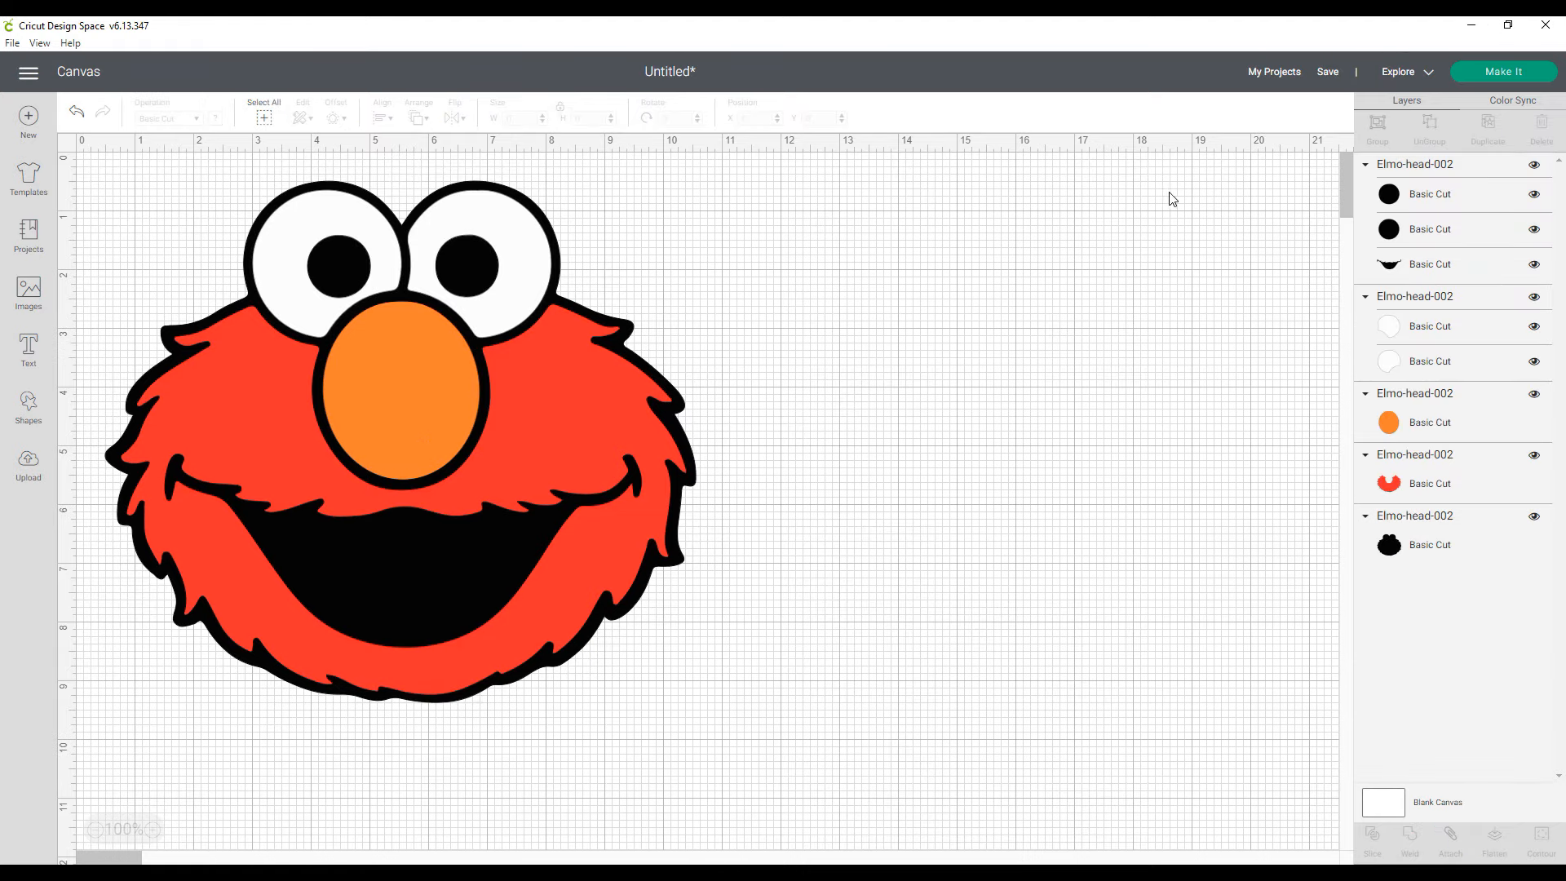
pyautogui.click(1428, 546)
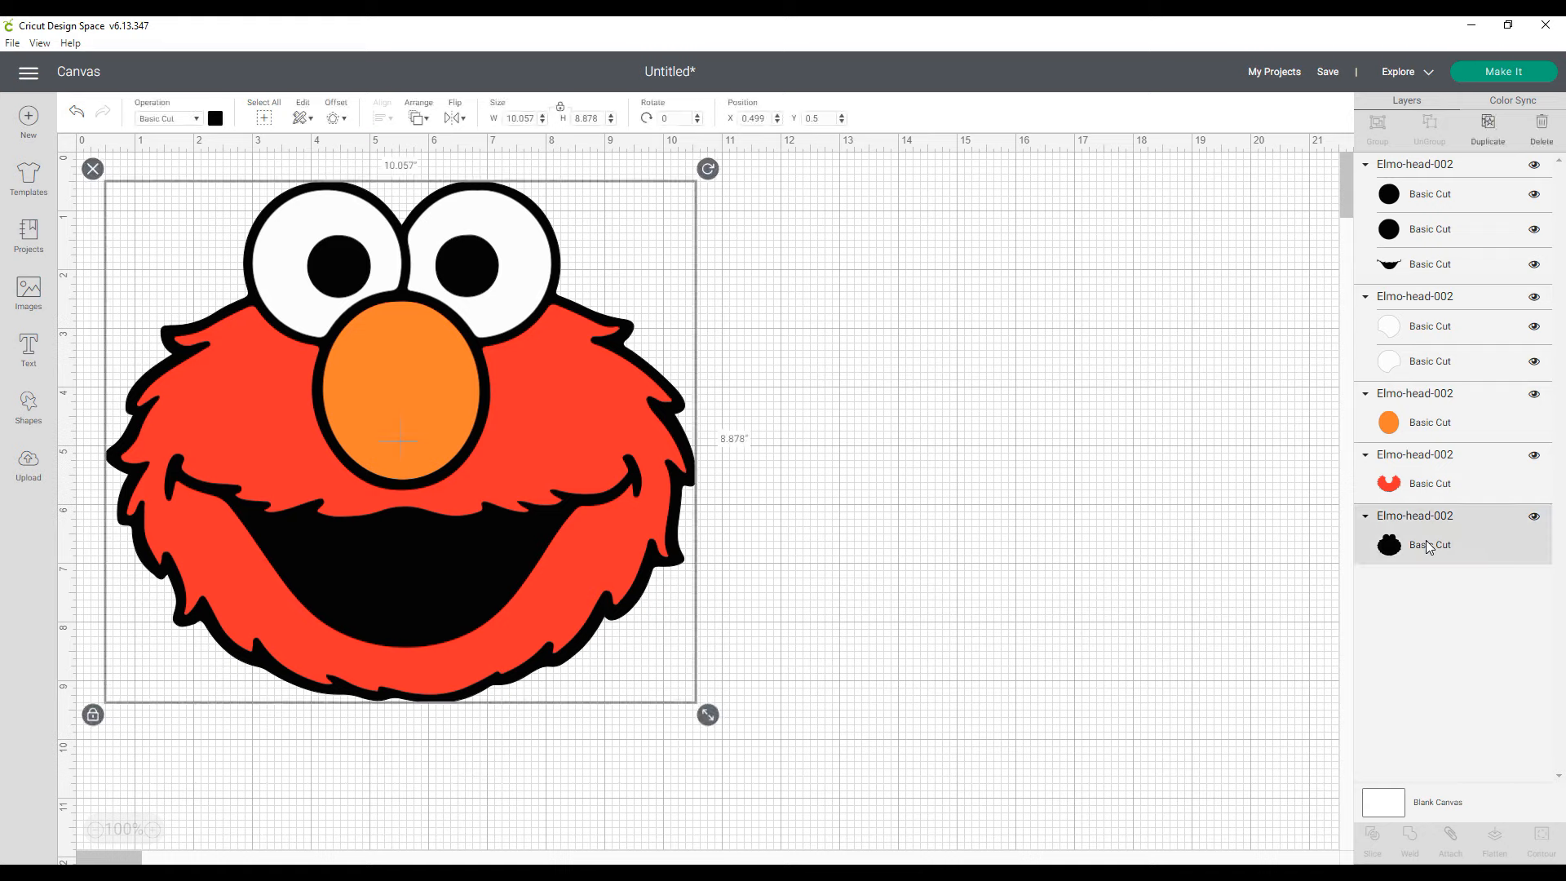
pyautogui.press('Delete')
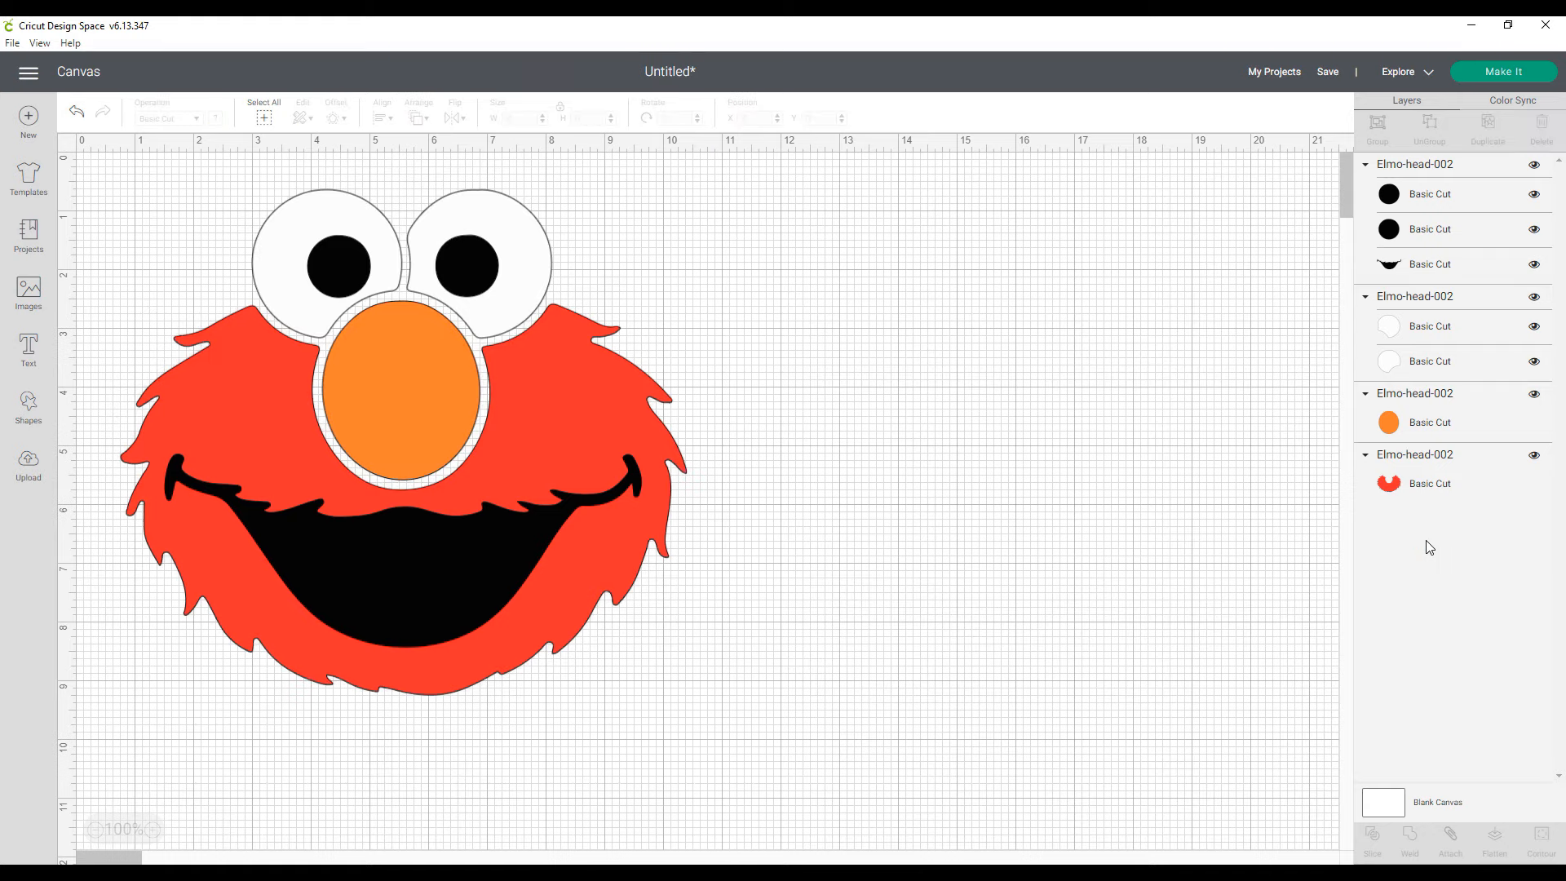
pyautogui.click(1429, 488)
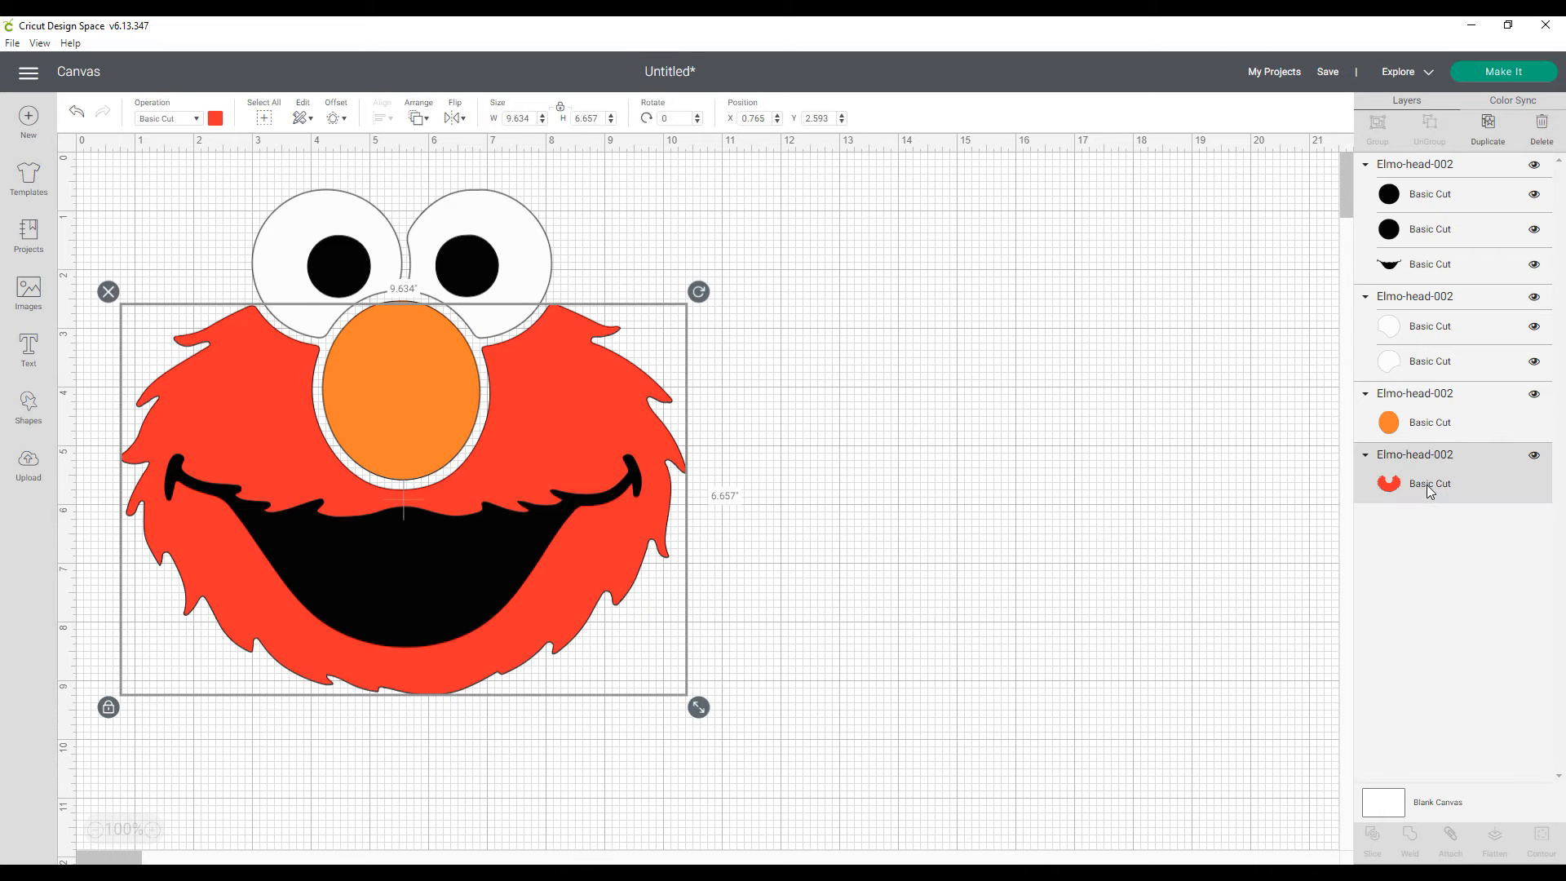
pyautogui.press('Delete')
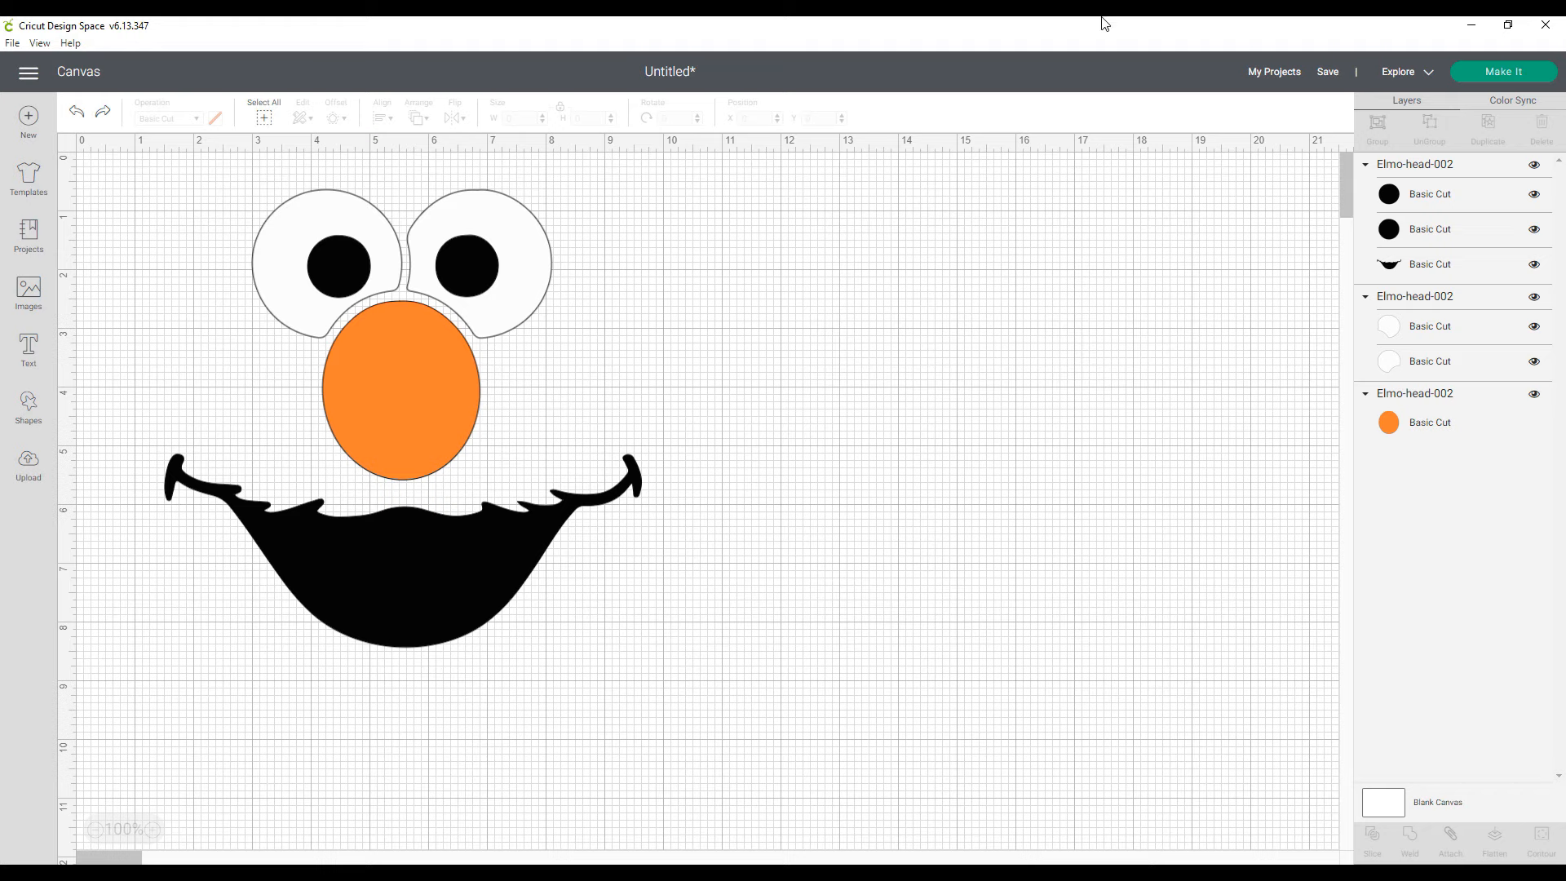
# Hide the black pupils-and-mouth group and create a welded 0.125 in offset around the white eyes and orange nose.
pyautogui.click(418, 602)
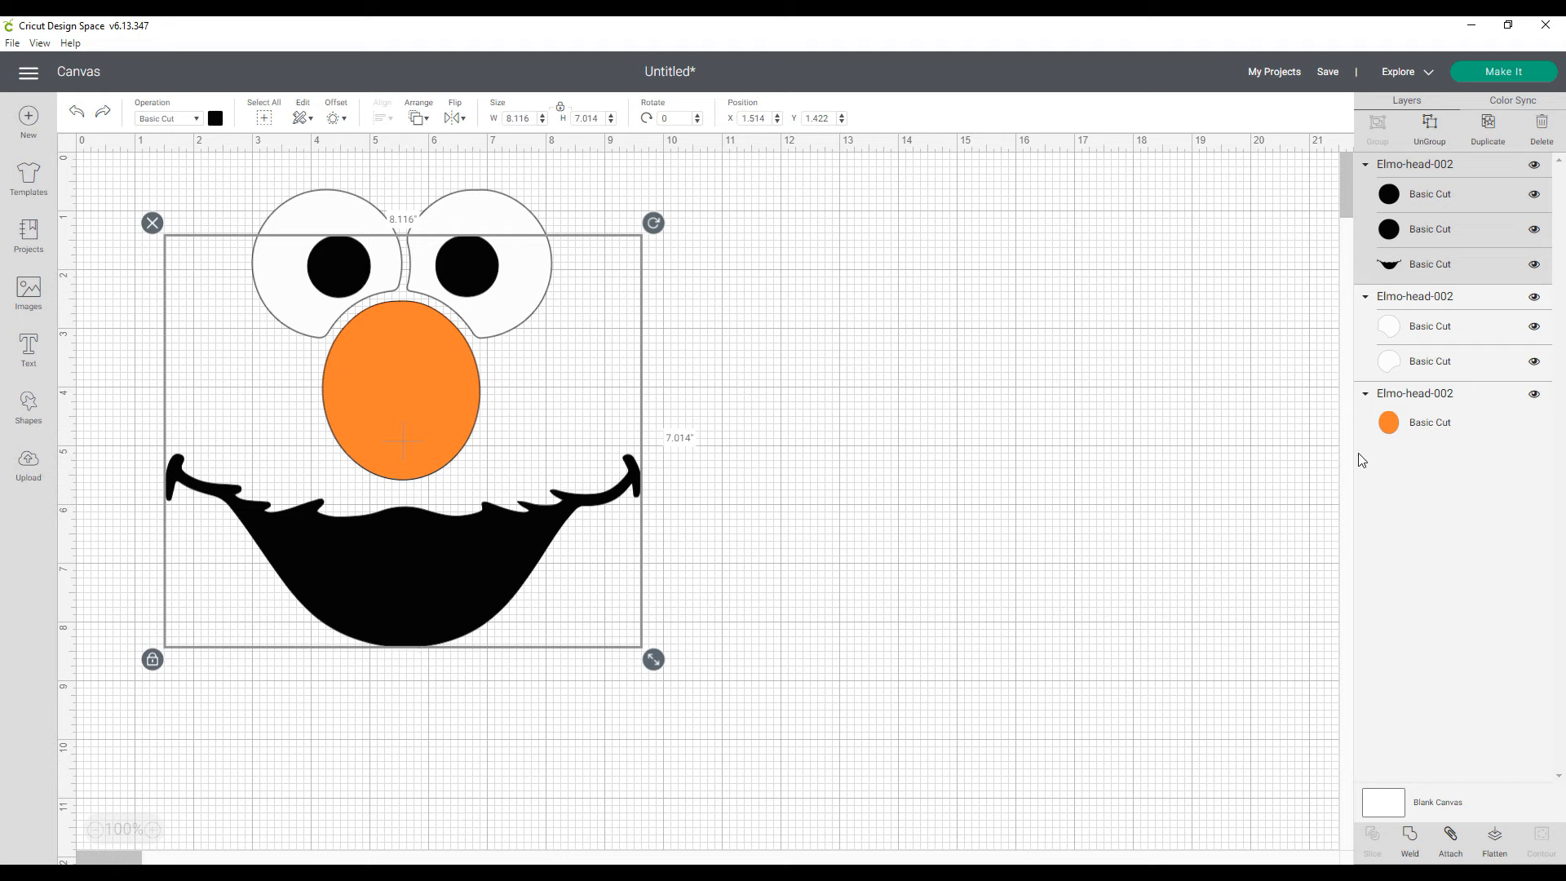
pyautogui.click(1534, 167)
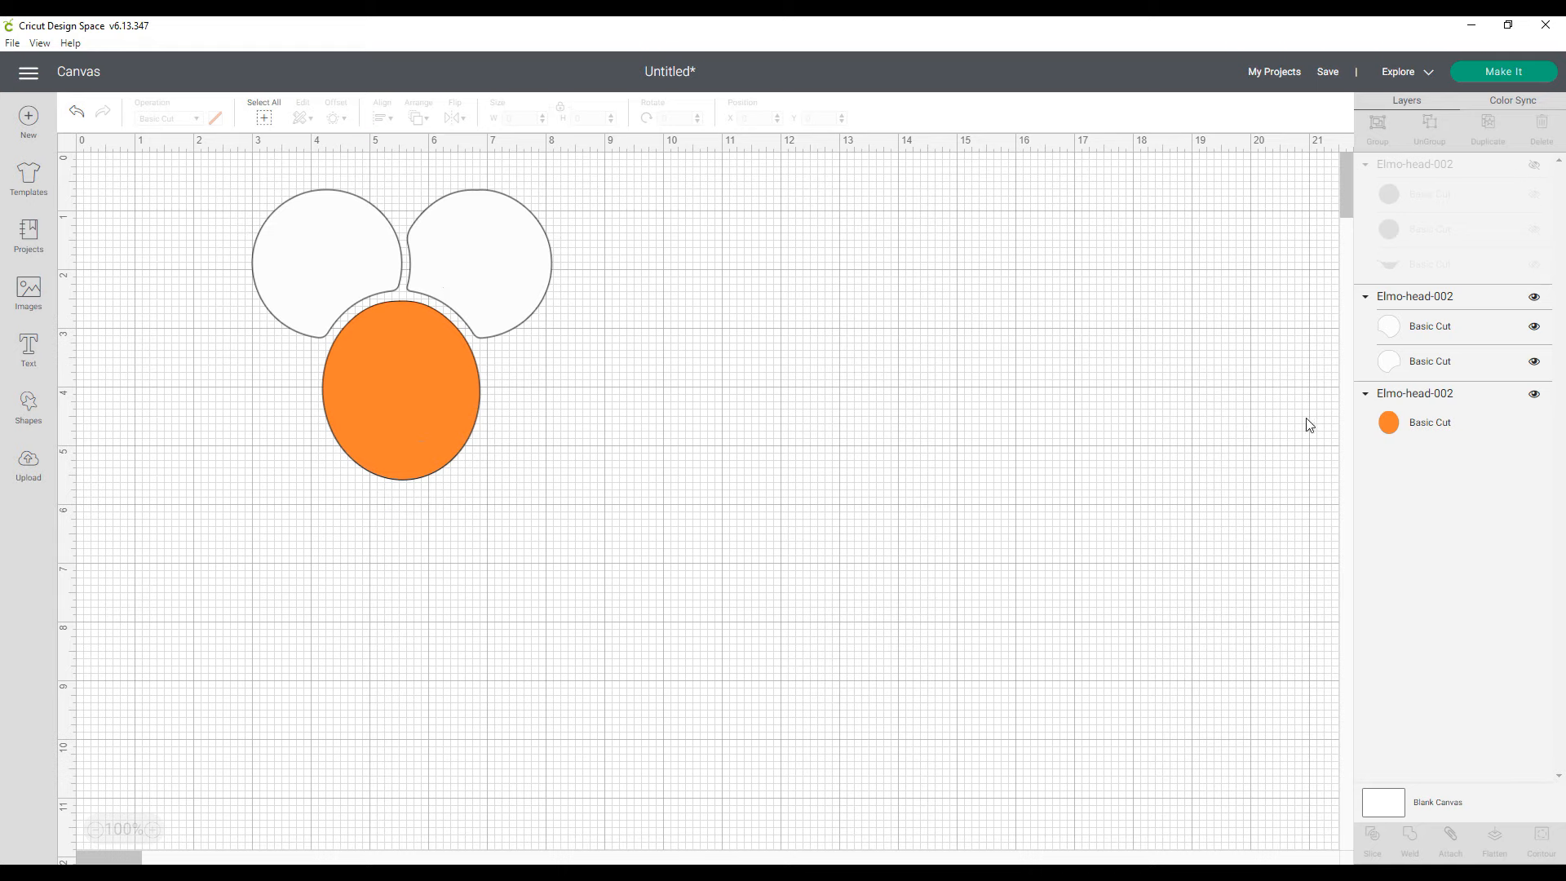
pyautogui.click(380, 269)
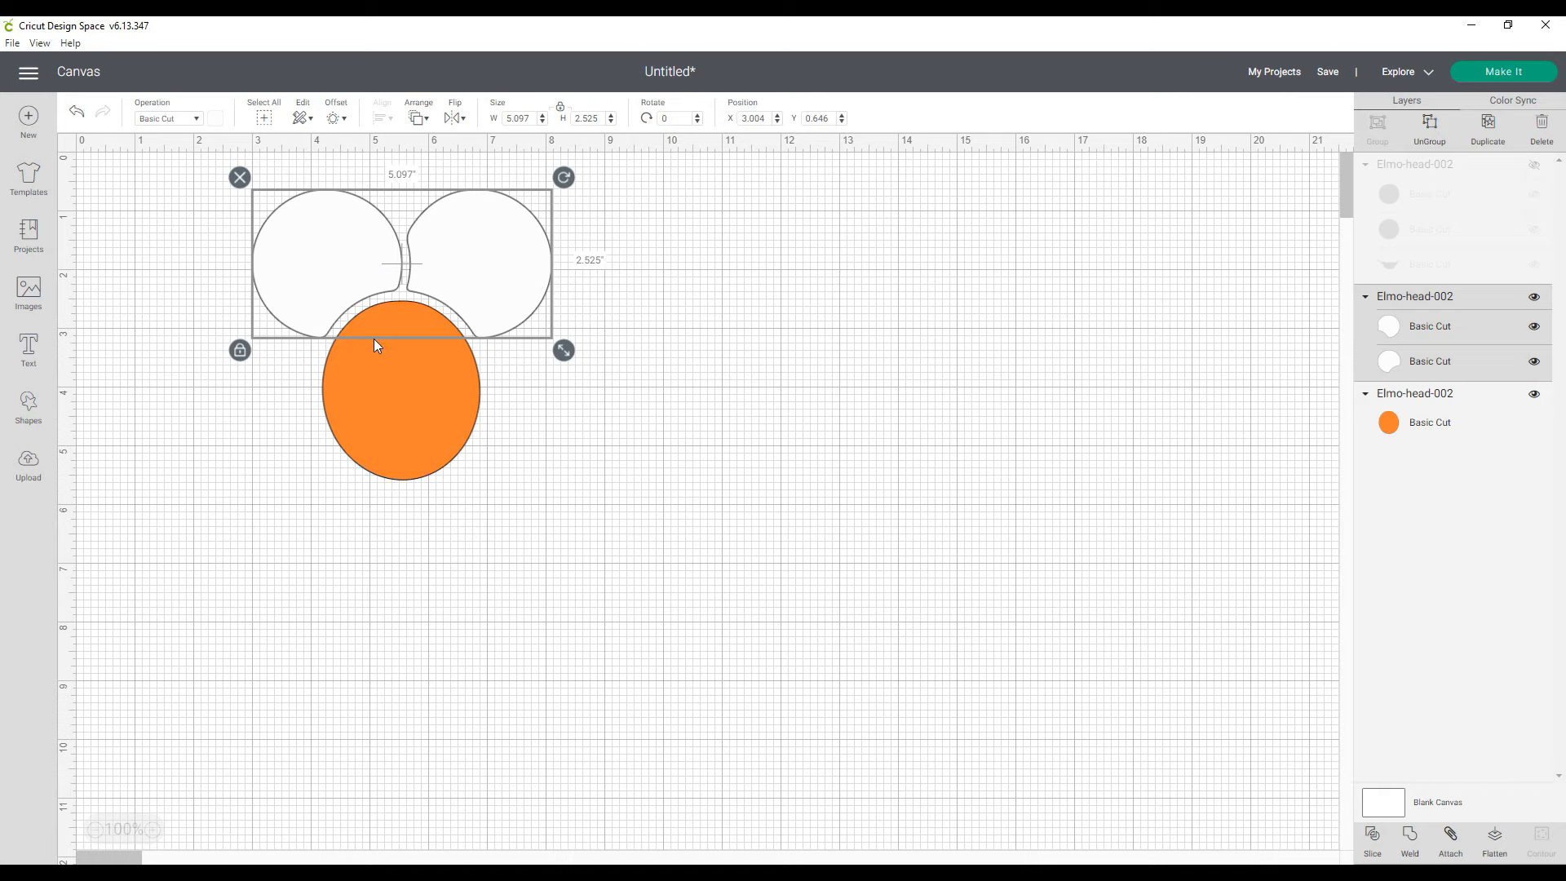
pyautogui.keyDown('shift'); pyautogui.click(386, 413); pyautogui.keyUp('shift')
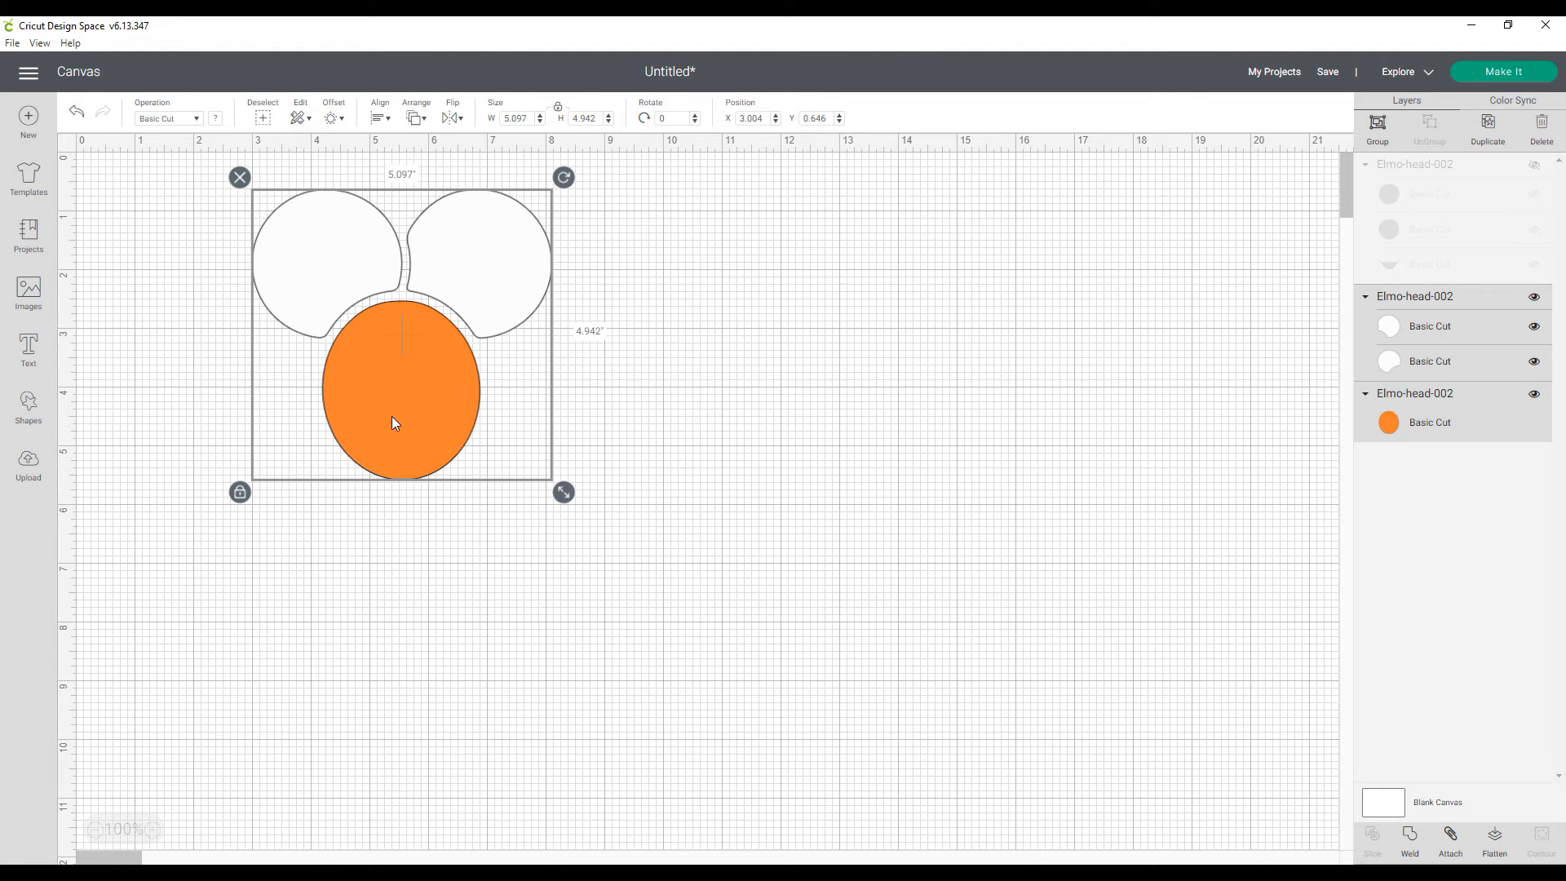
pyautogui.click(333, 118)
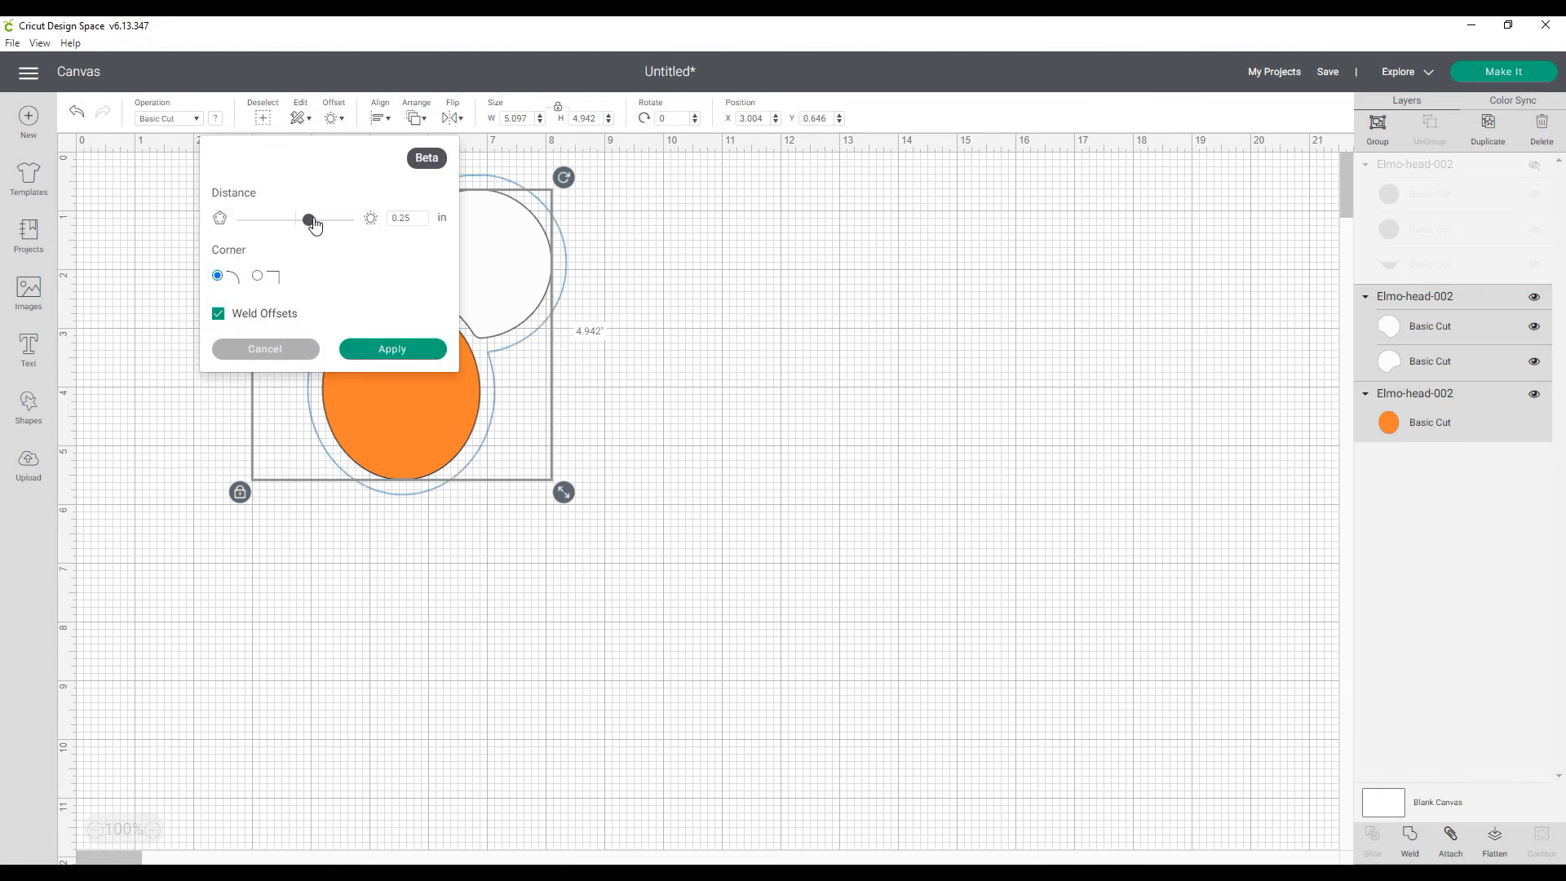
pyautogui.moveTo(314, 225); pyautogui.dragTo(304, 218)
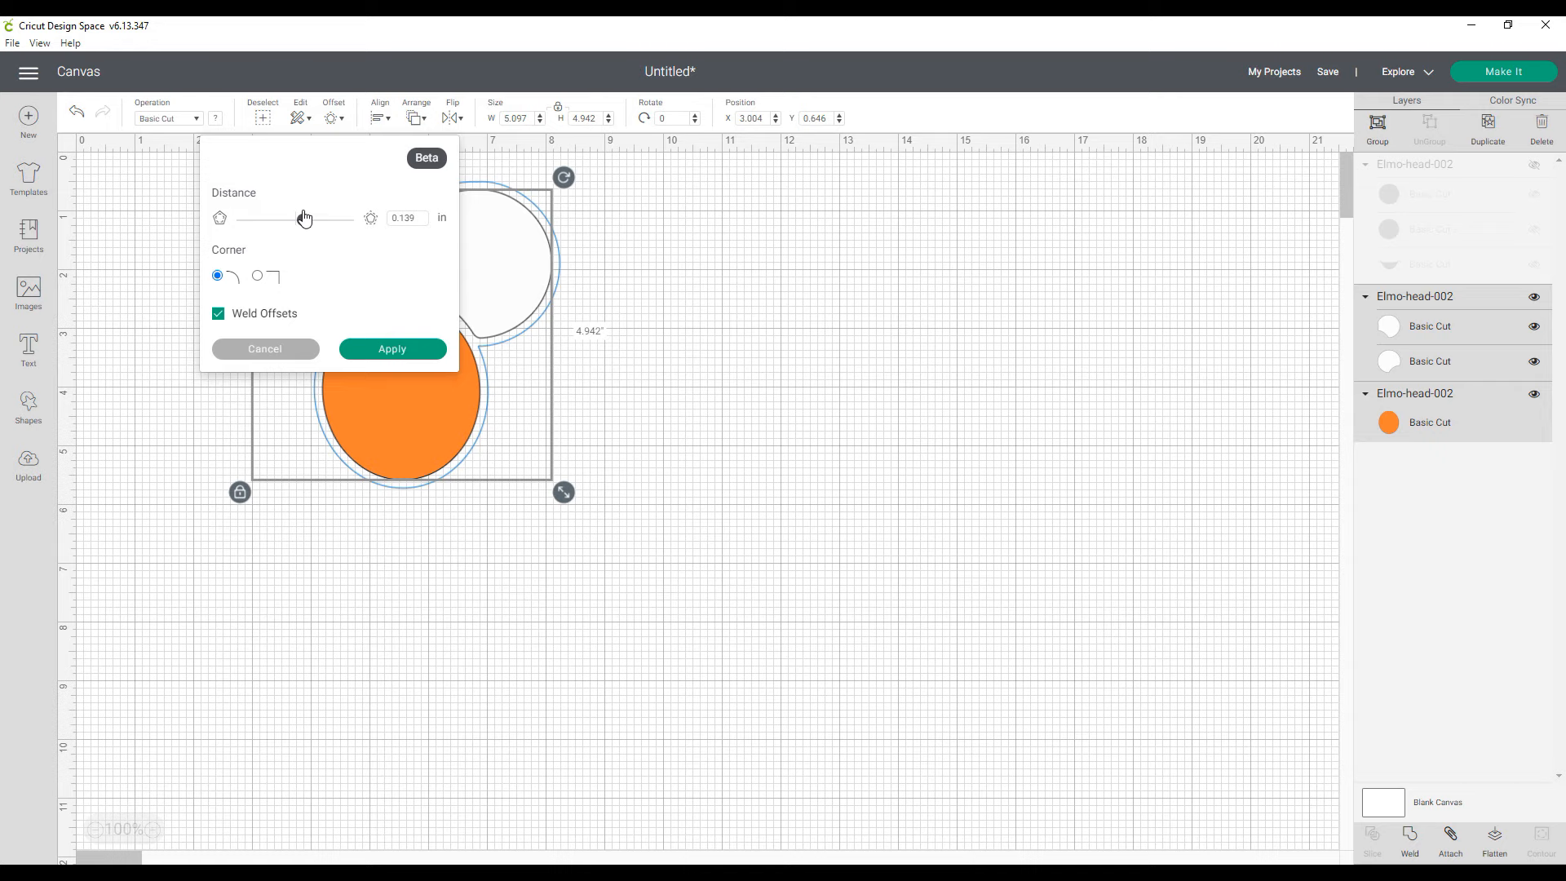
pyautogui.moveTo(304, 218); pyautogui.dragTo(302, 218)
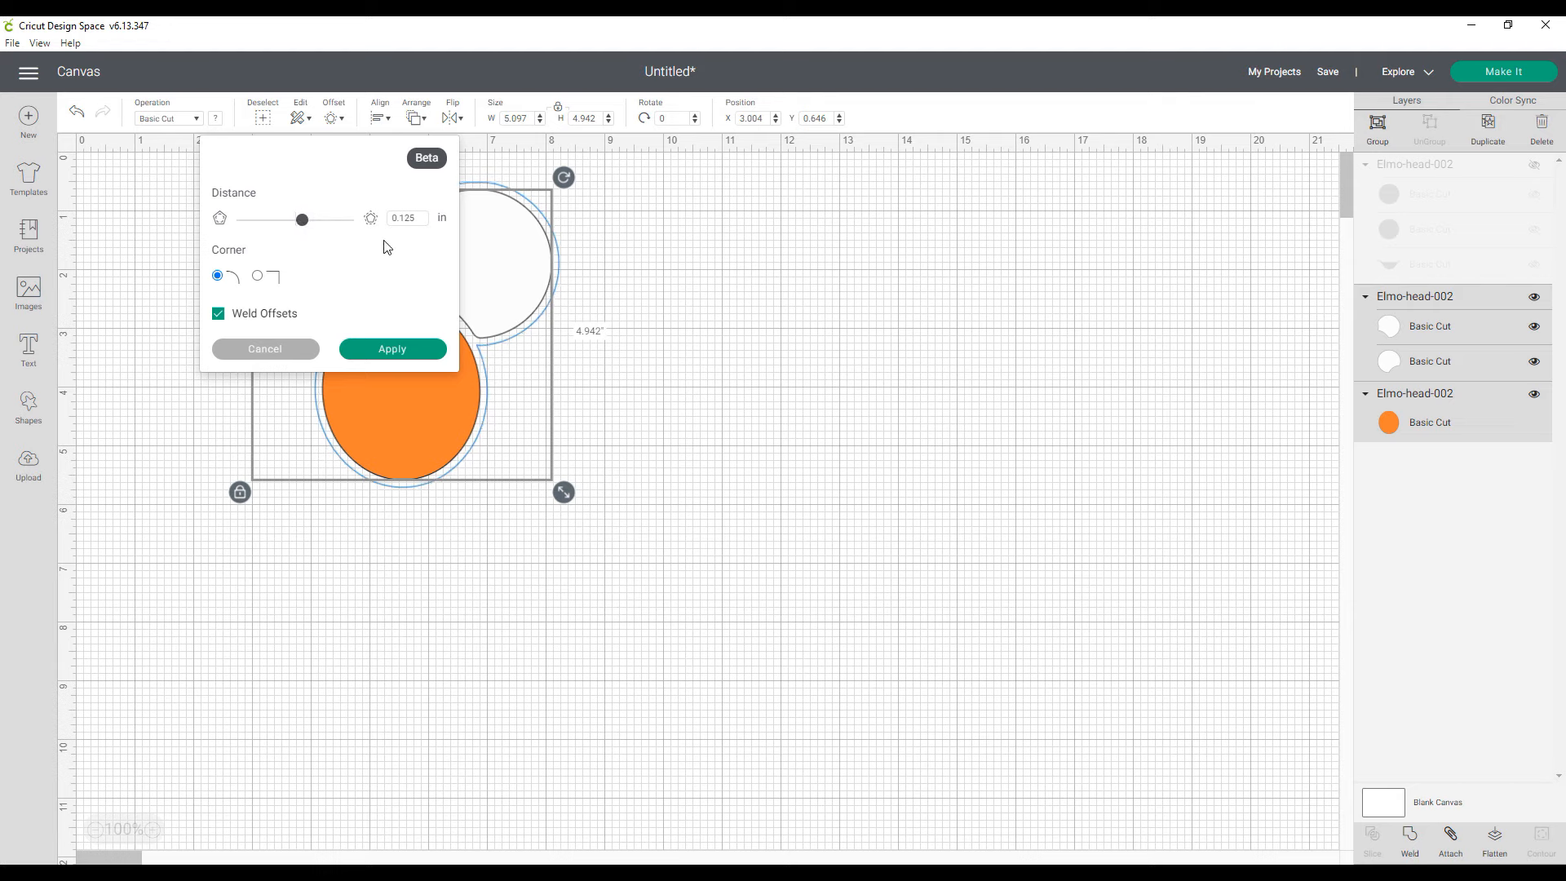
pyautogui.click(358, 350)
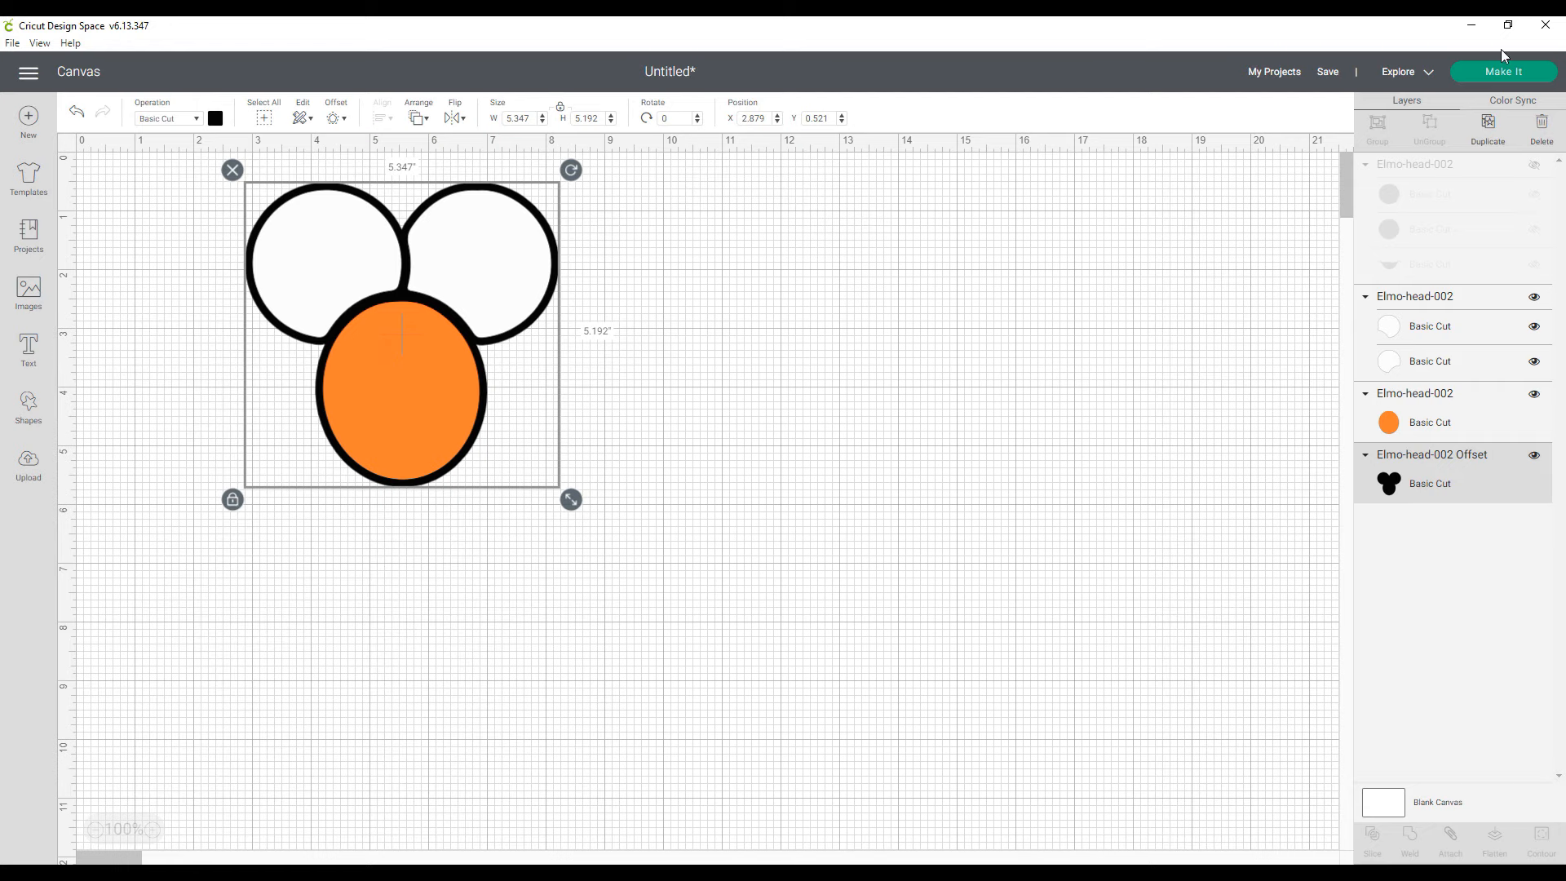
# Show the pupils-and-mouth group again and resize the whole Elmo face to a width of 9 in.
pyautogui.click(581, 339)
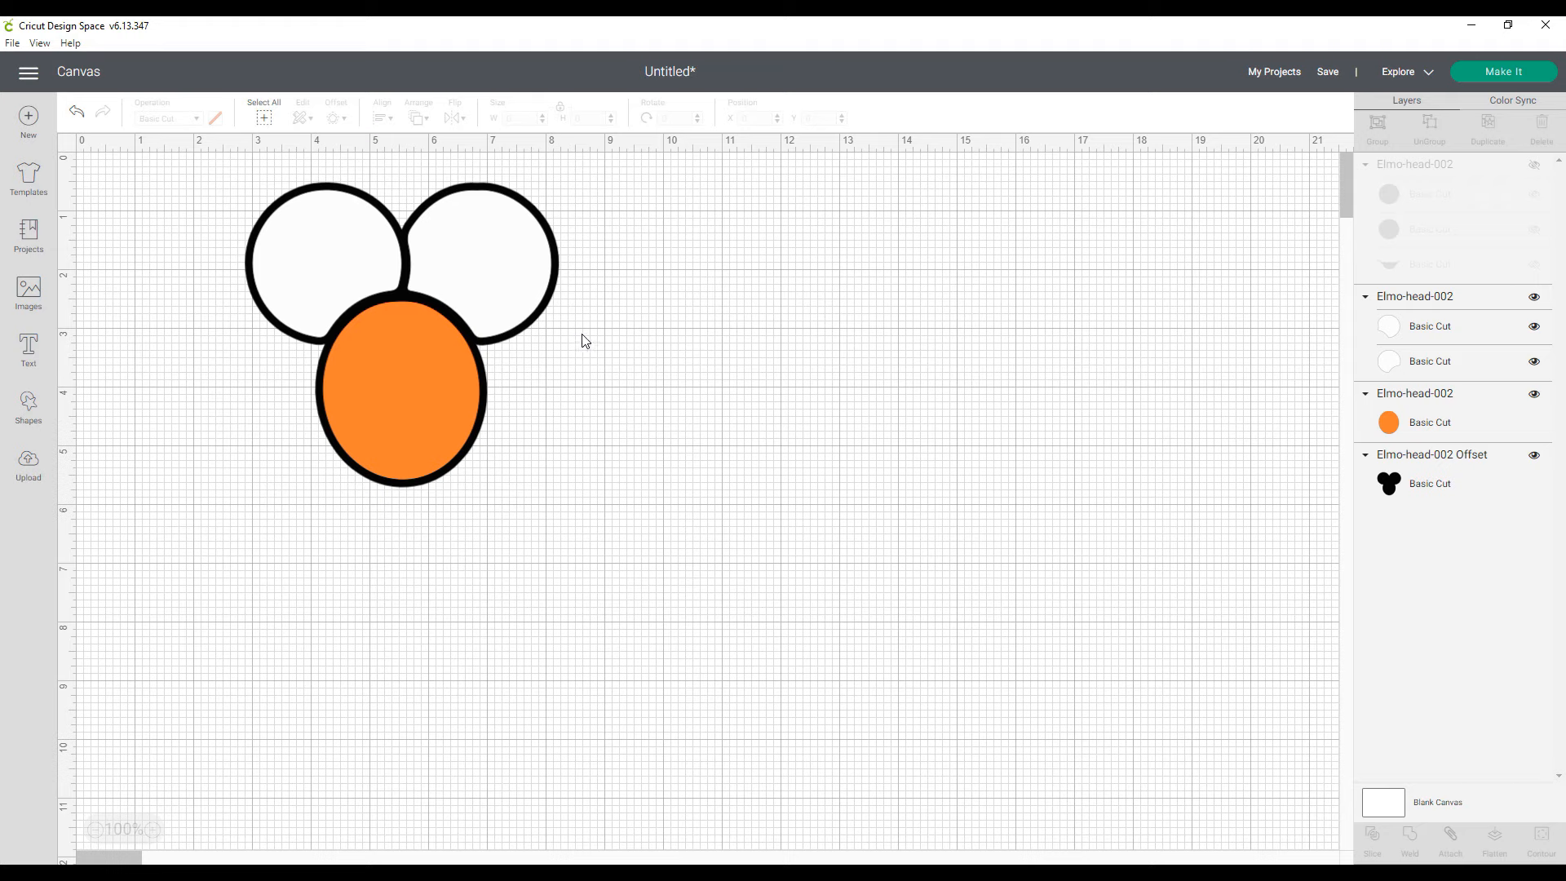
pyautogui.click(1534, 171)
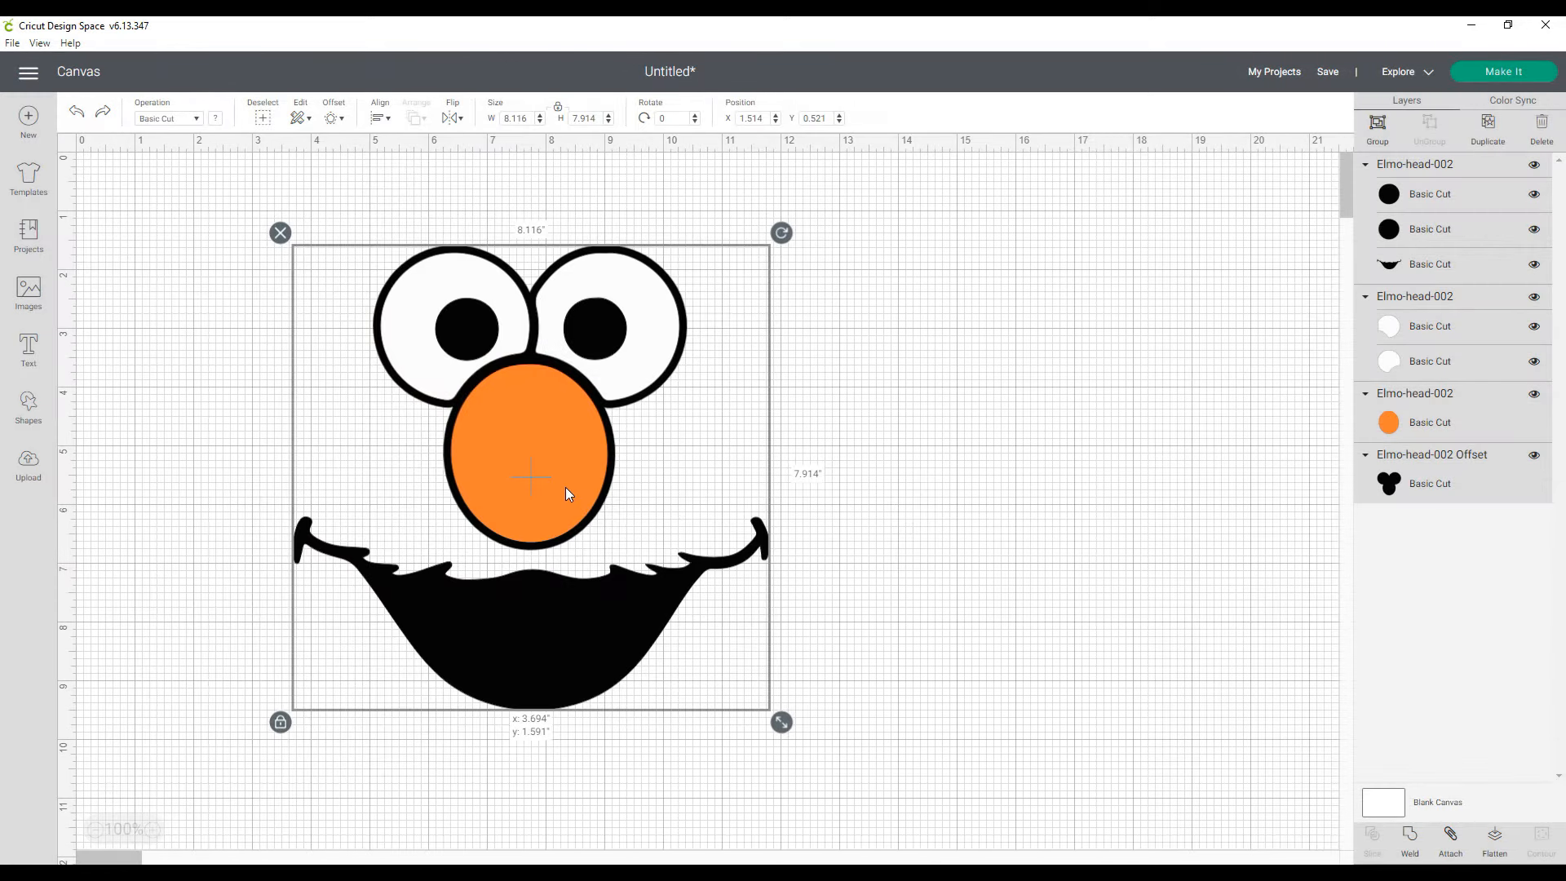
pyautogui.moveTo(566, 487); pyautogui.dragTo(579, 456)
pyautogui.click(515, 118)
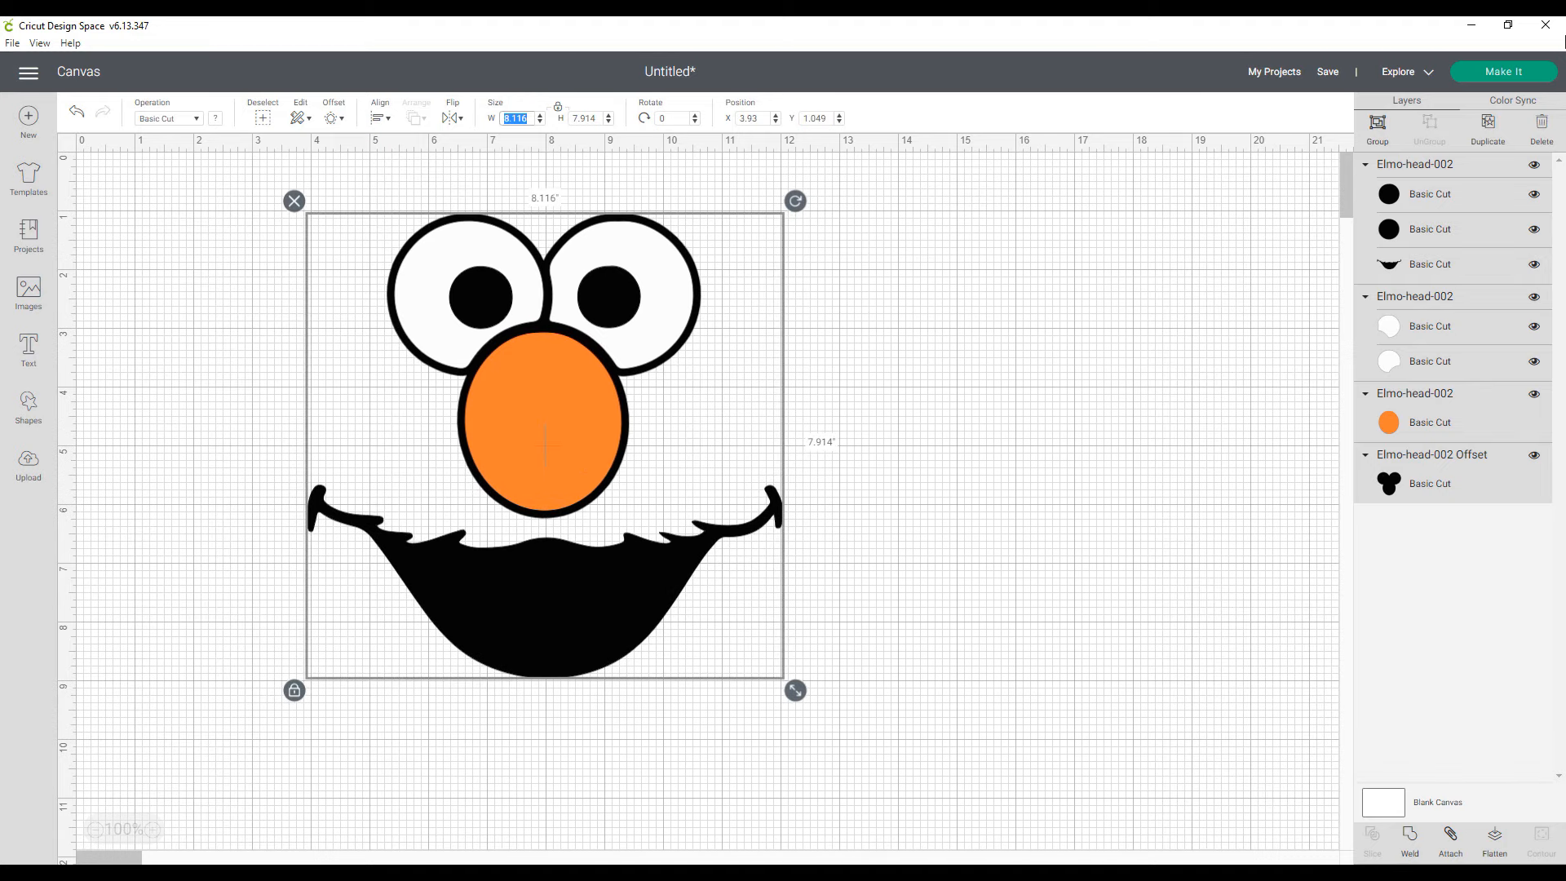
pyautogui.write('9')
pyautogui.press('Return')
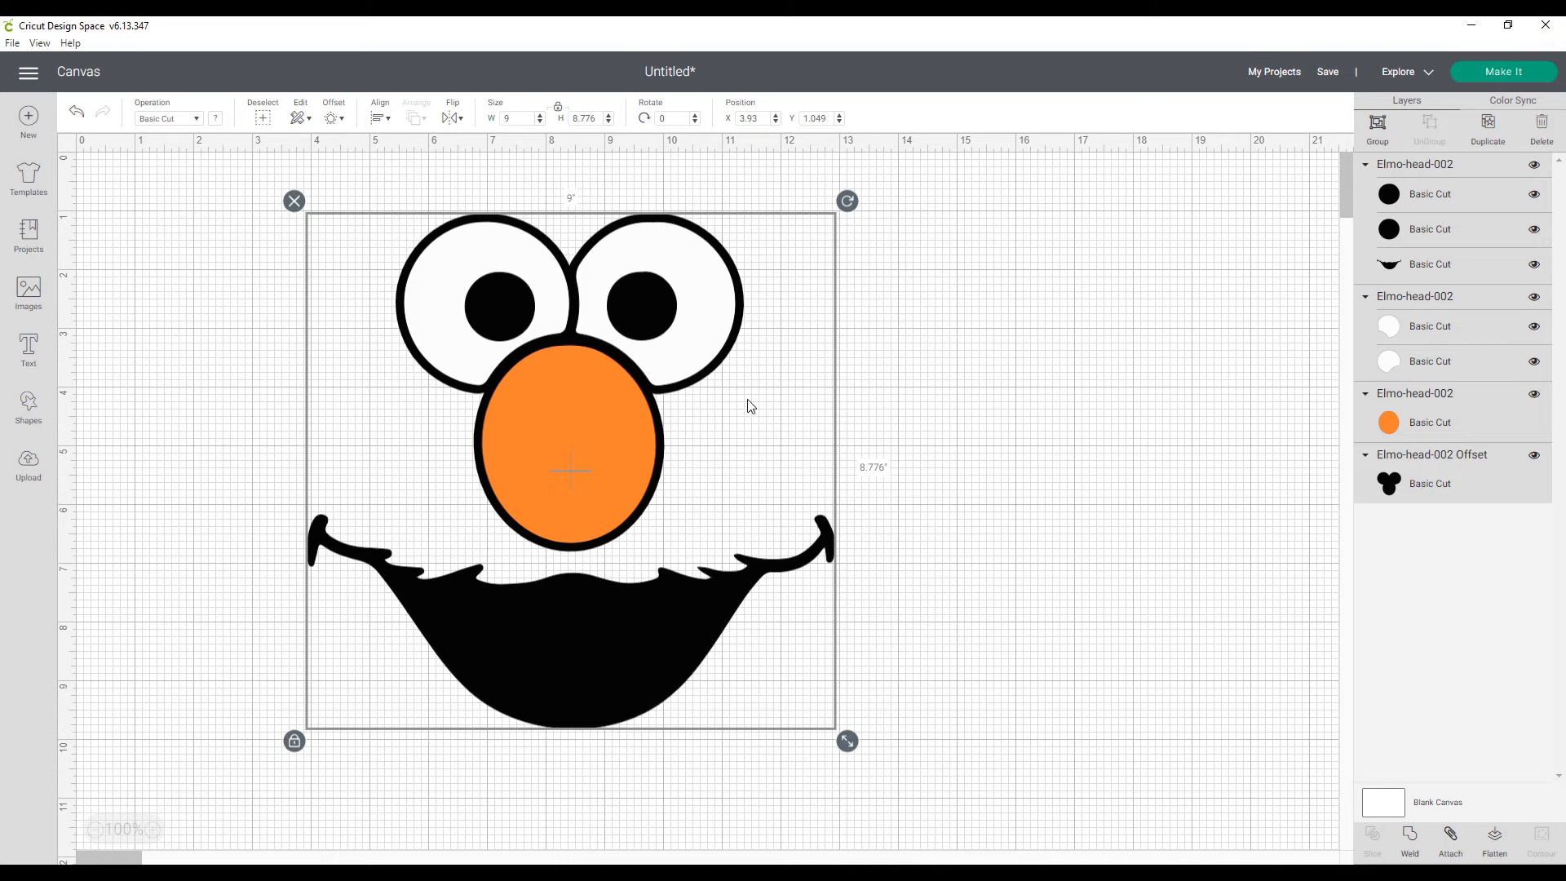
# Ungroup the black pupils and mouth, then group just the two pupils and move them off the face to its upper right.
pyautogui.click(218, 316)
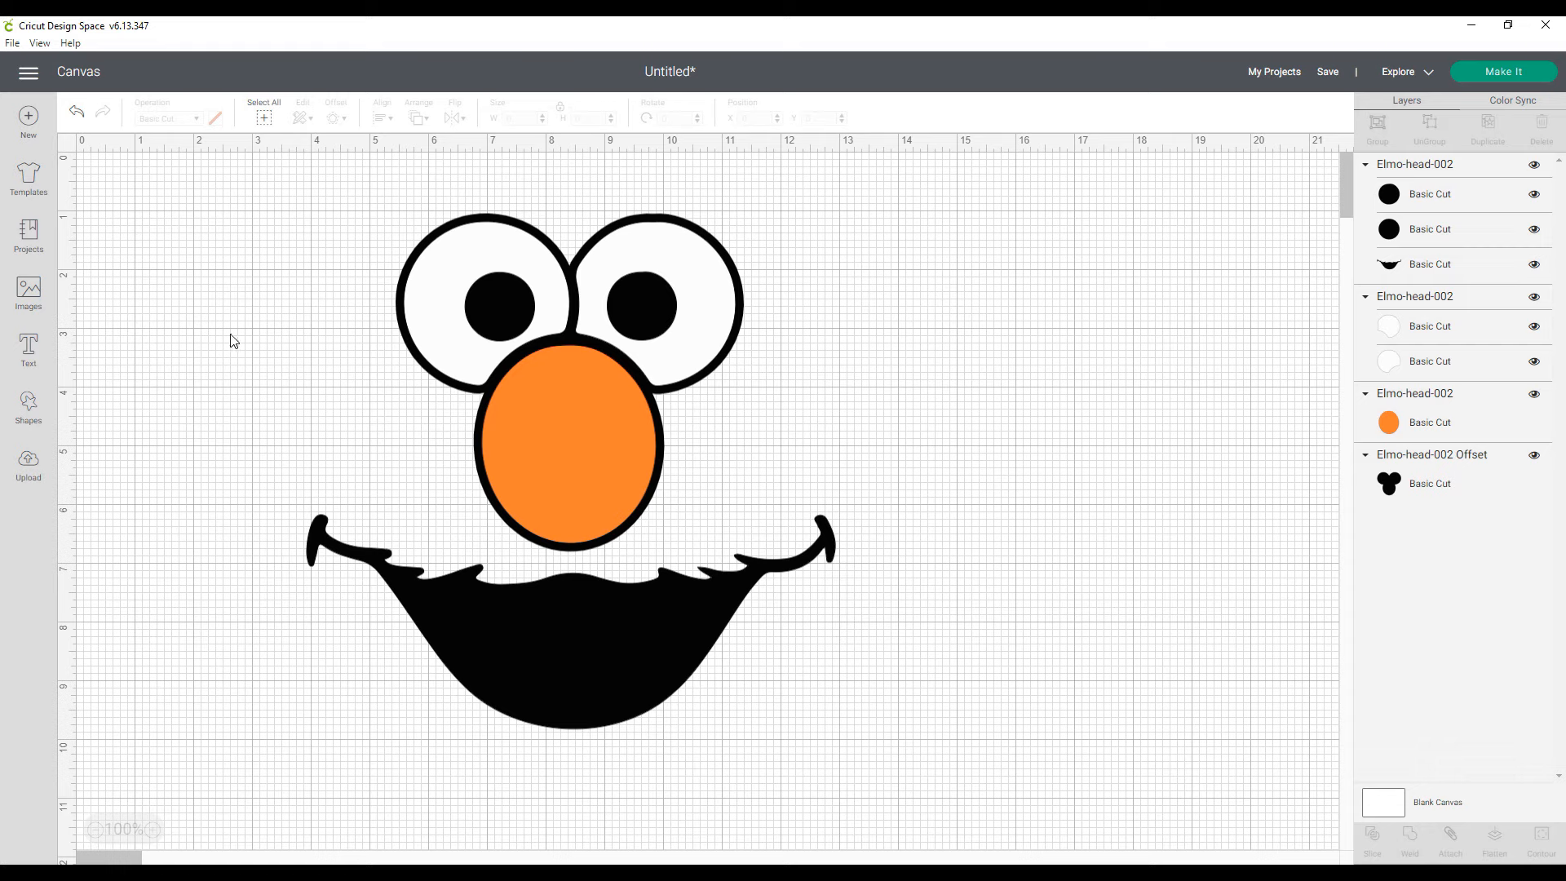
pyautogui.click(487, 304)
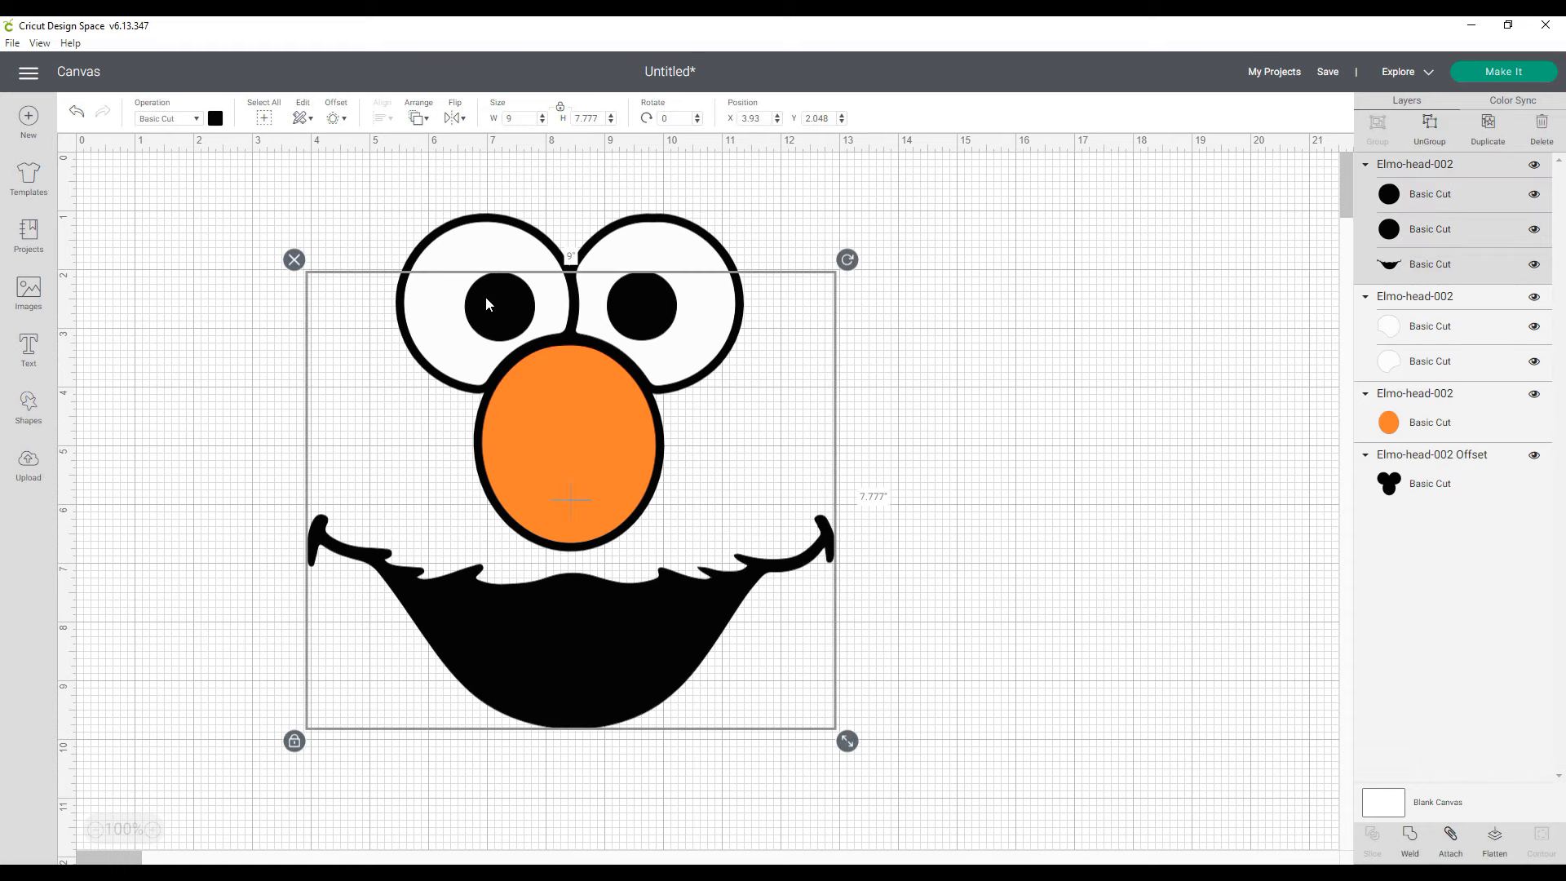
pyautogui.click(1436, 132)
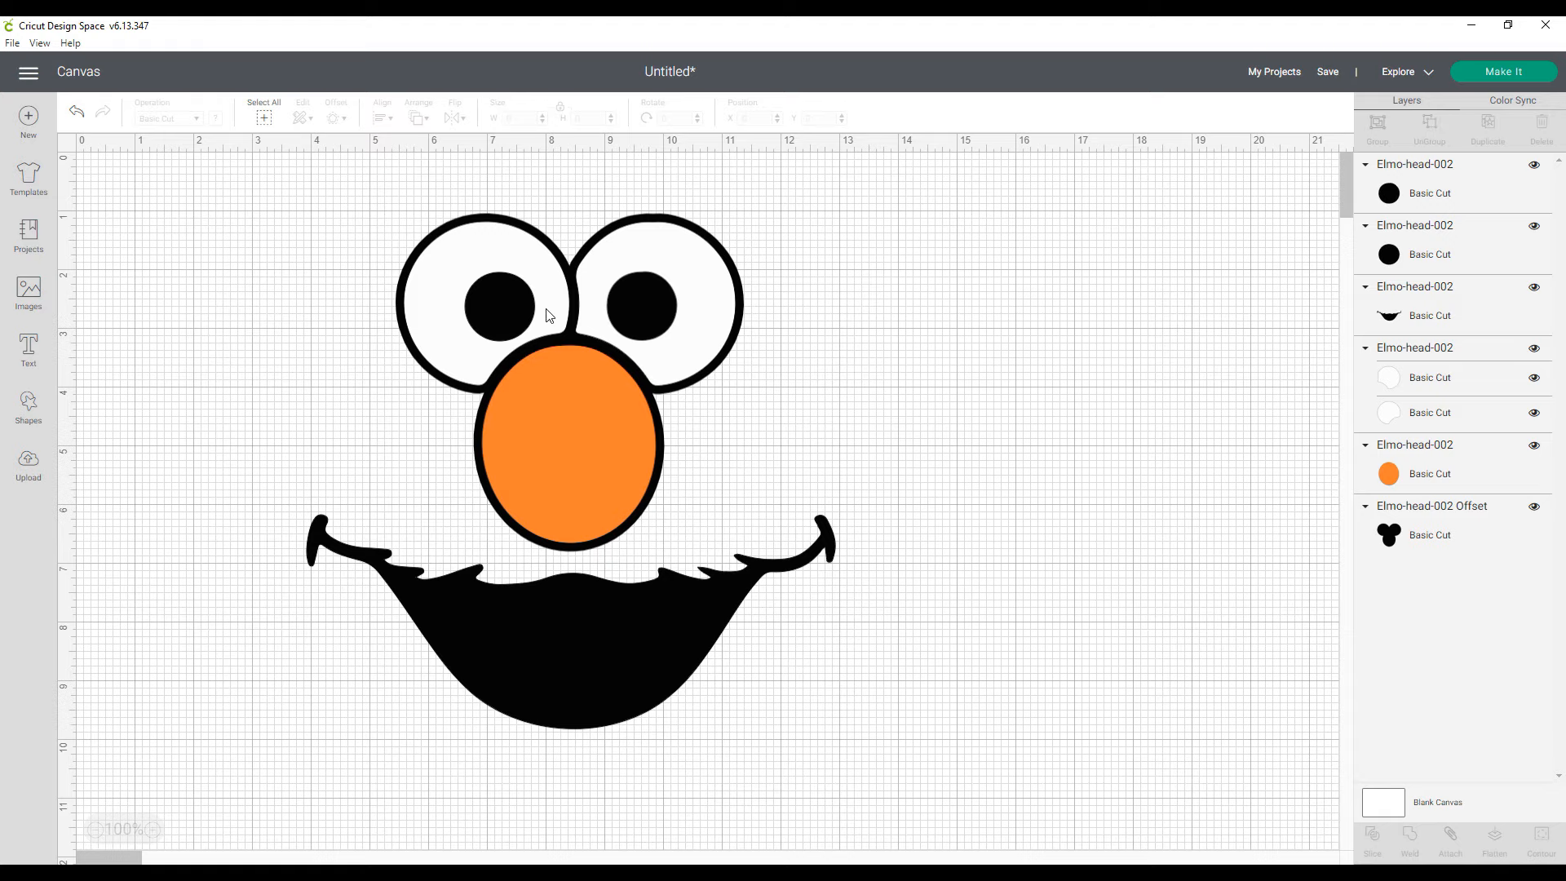
pyautogui.click(522, 311)
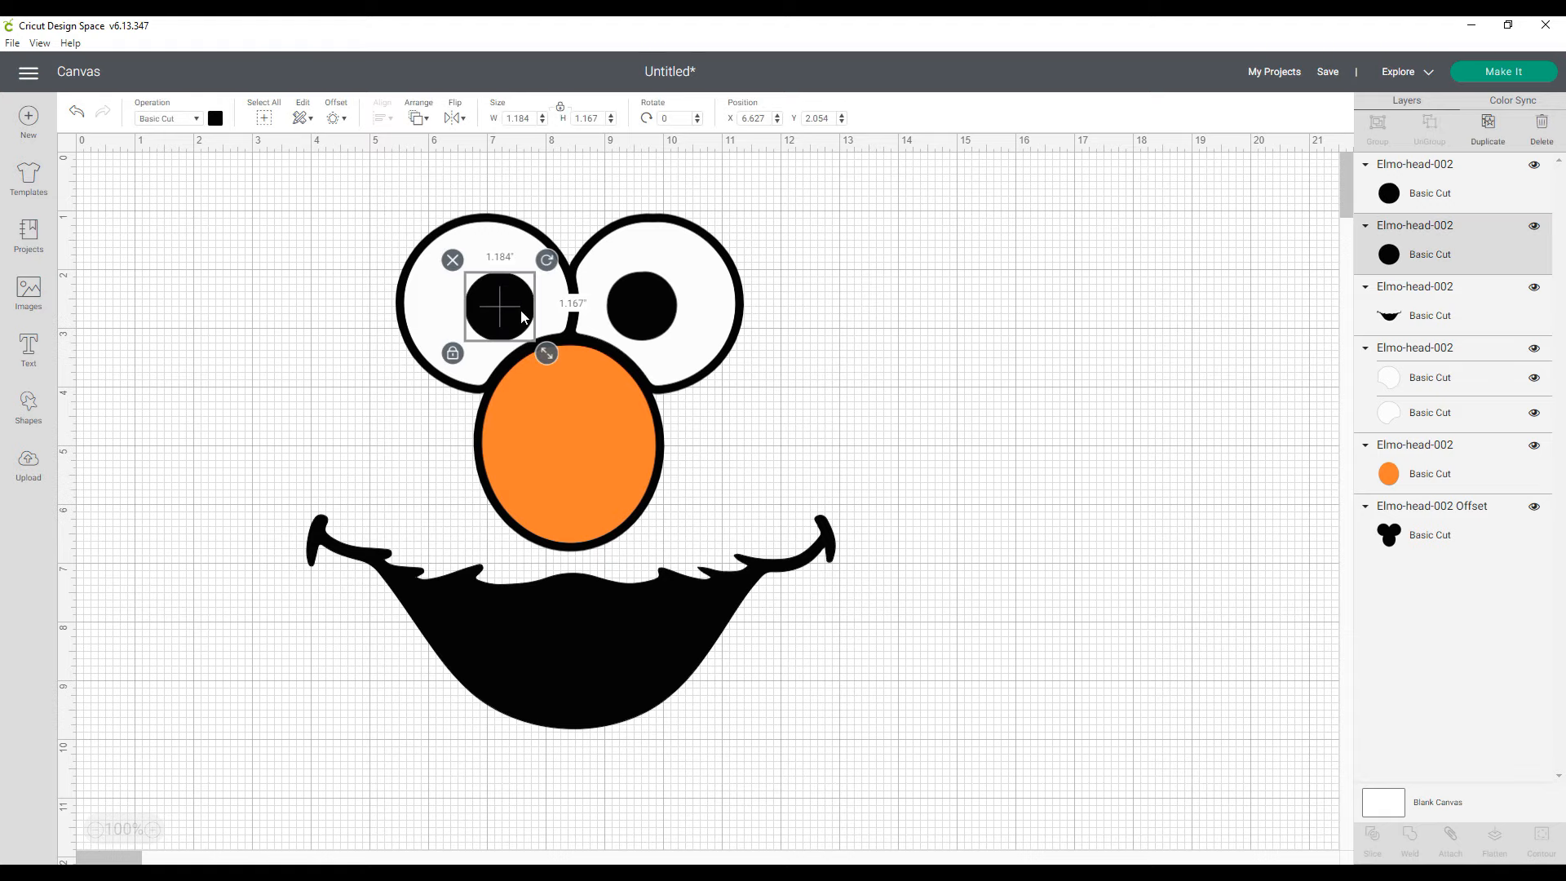
pyautogui.keyDown('shift'); pyautogui.click(645, 313); pyautogui.keyUp('shift')
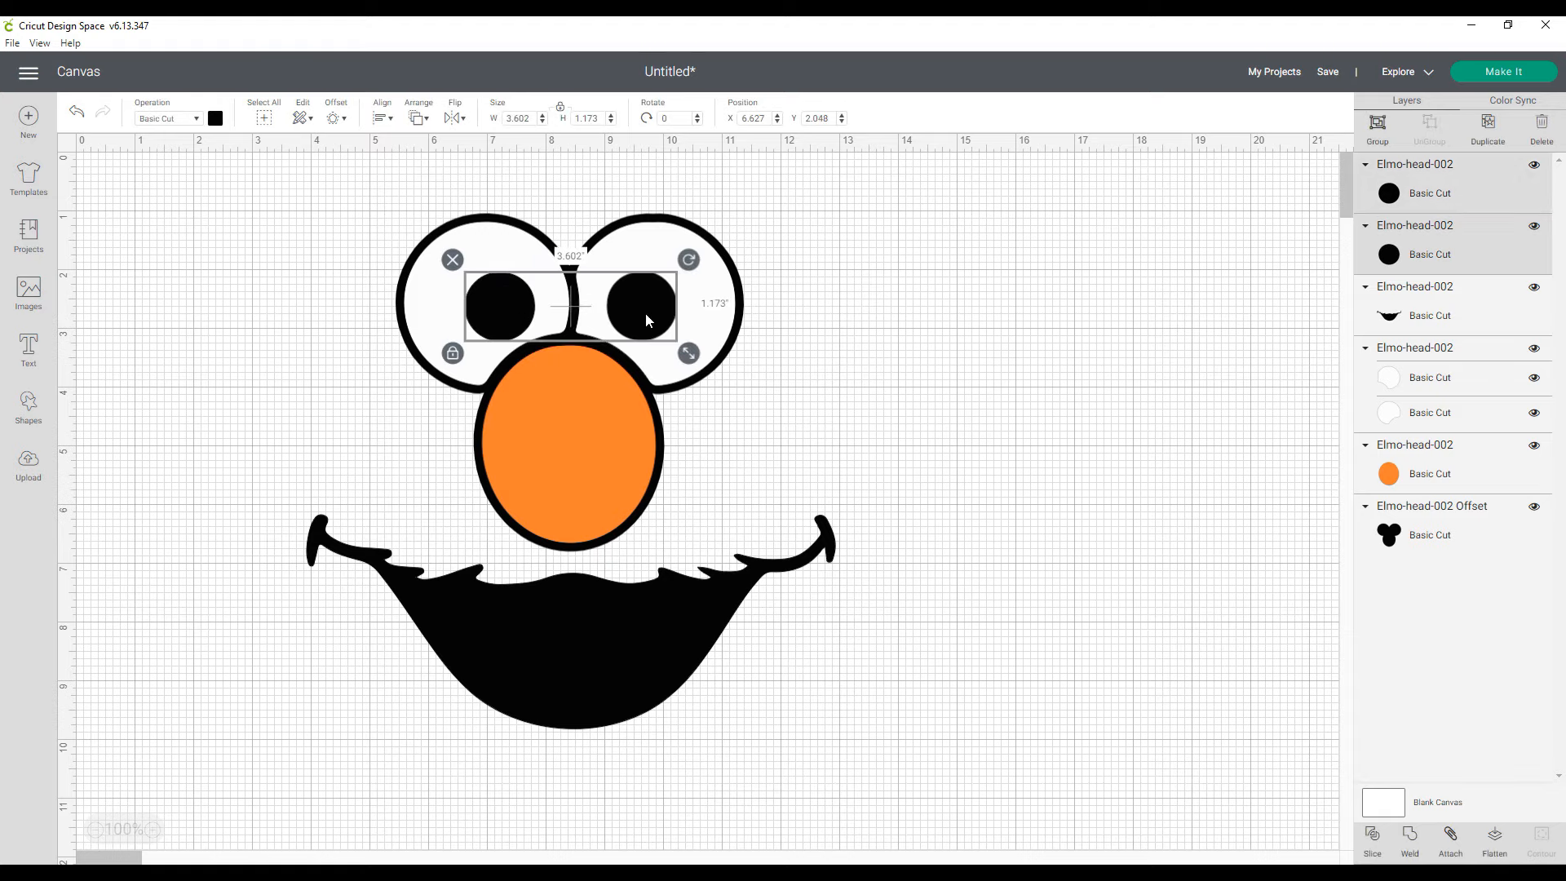
pyautogui.click(1379, 126)
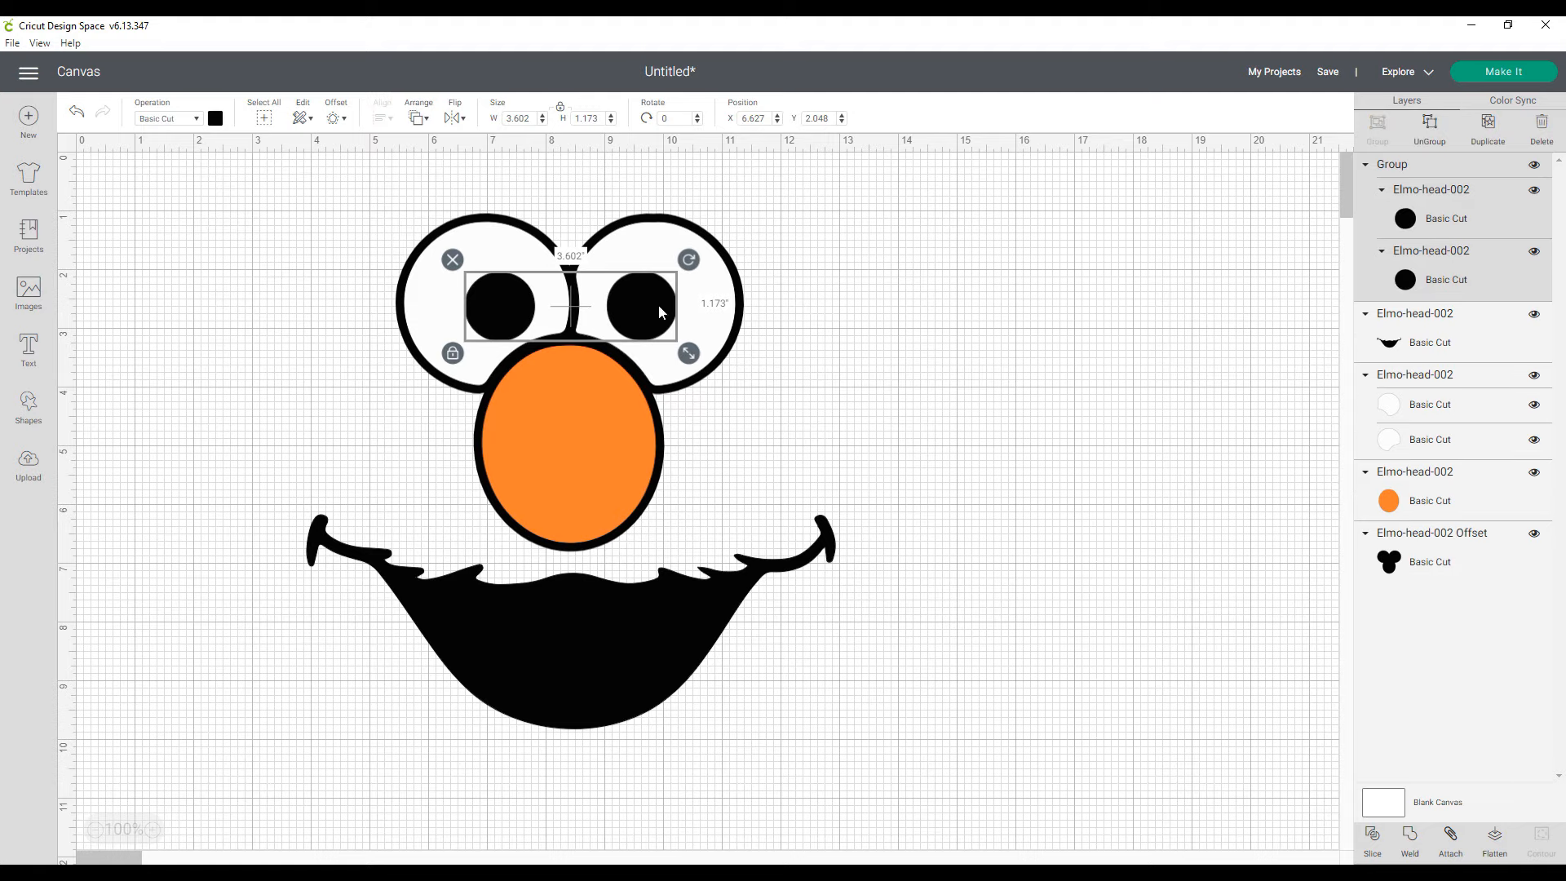
pyautogui.moveTo(655, 311); pyautogui.dragTo(1212, 233)
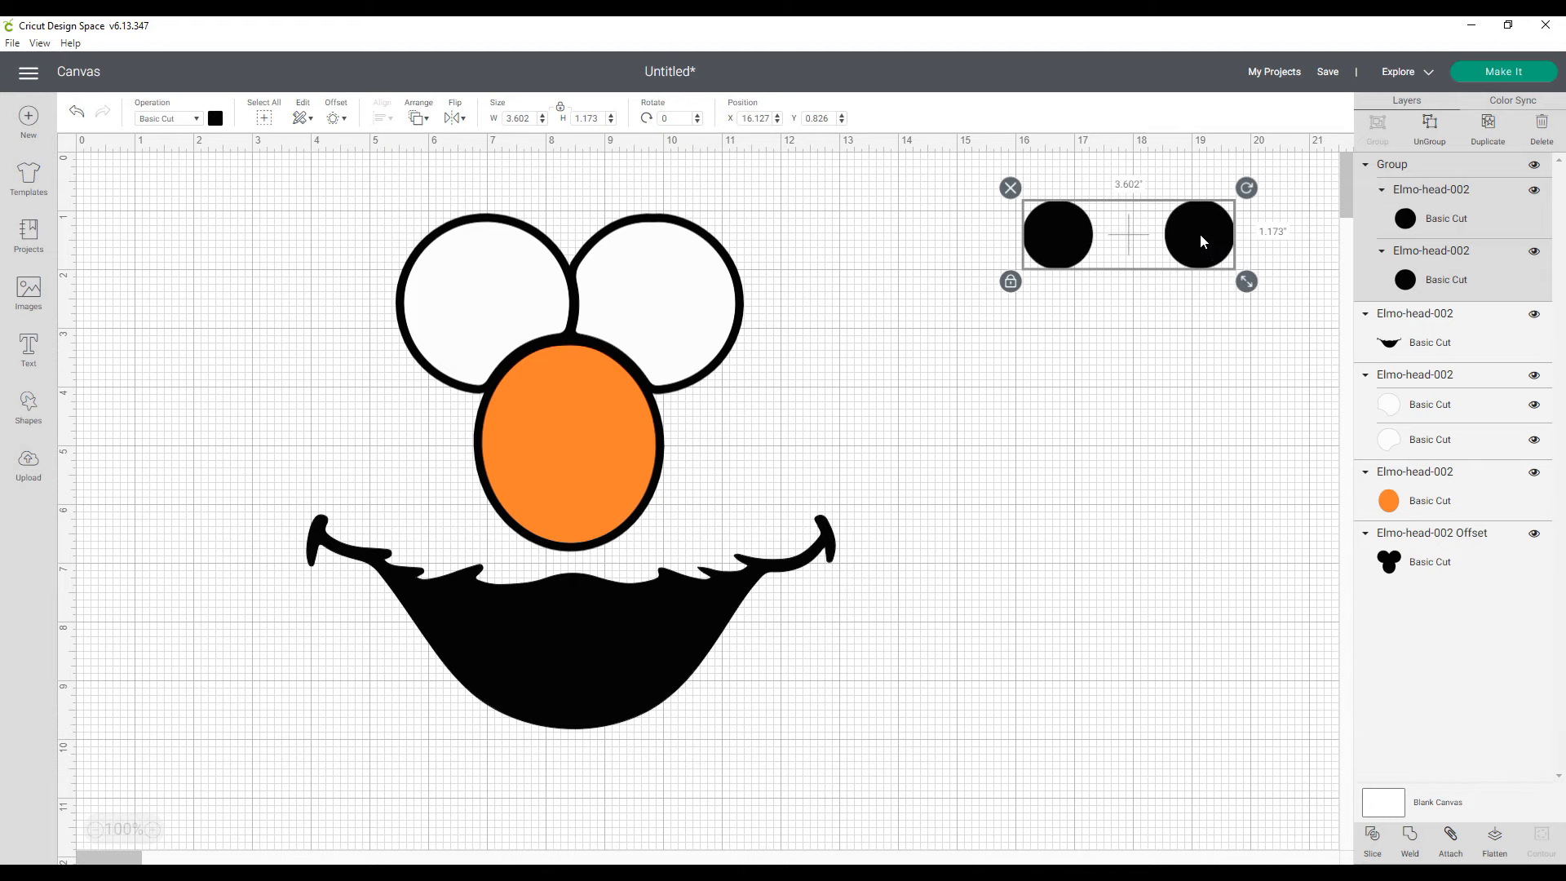
# Group the black mouth with the eye-and-nose offset and move the group to the right of the white eyes and nose.
pyautogui.click(1429, 561)
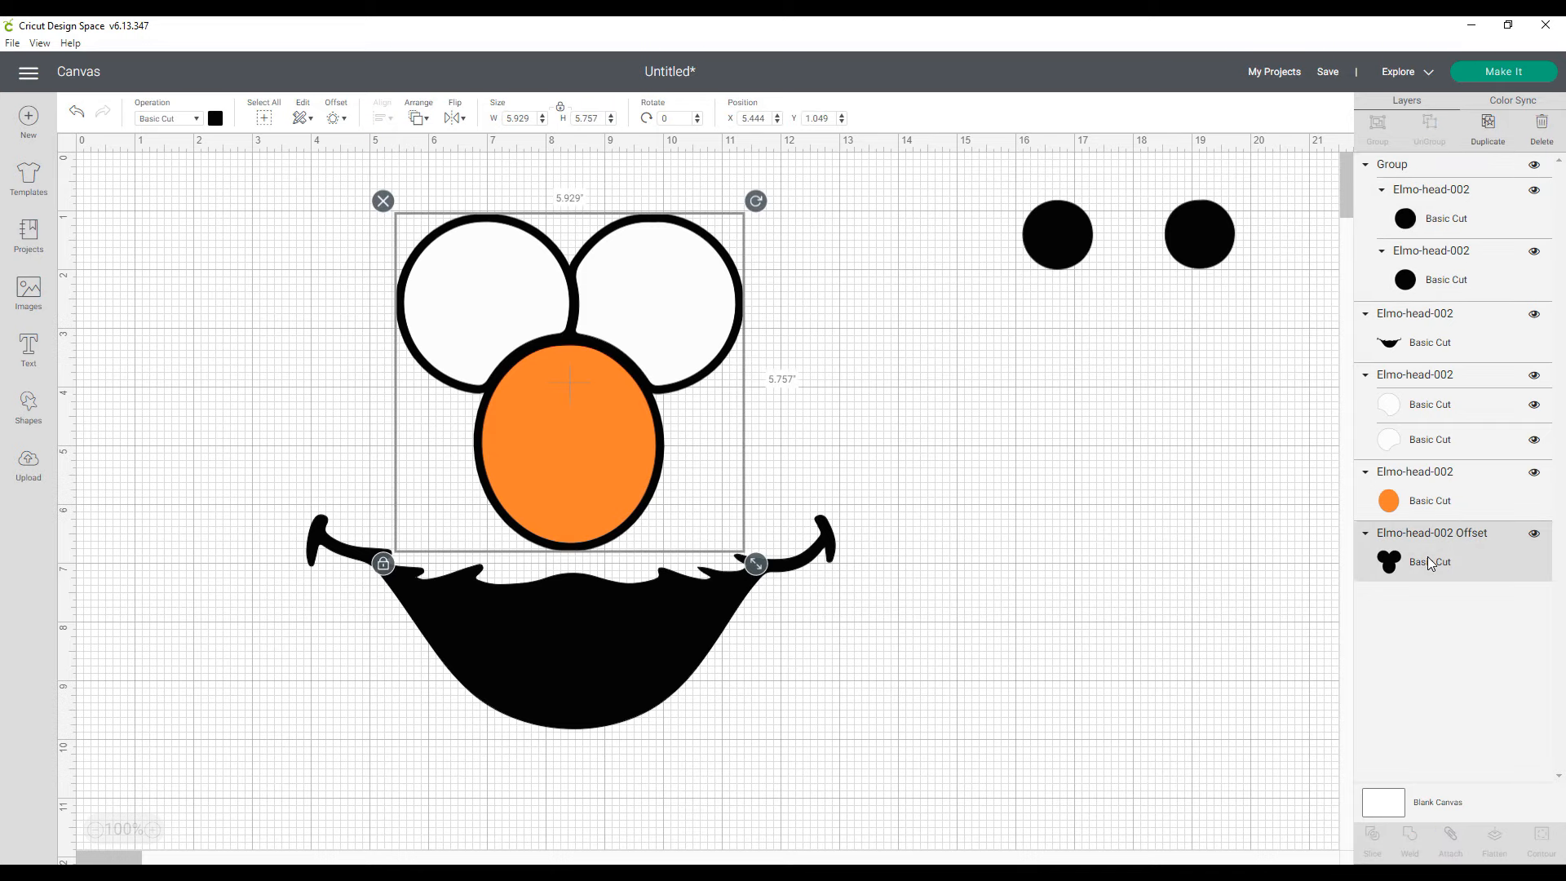
pyautogui.click(630, 624)
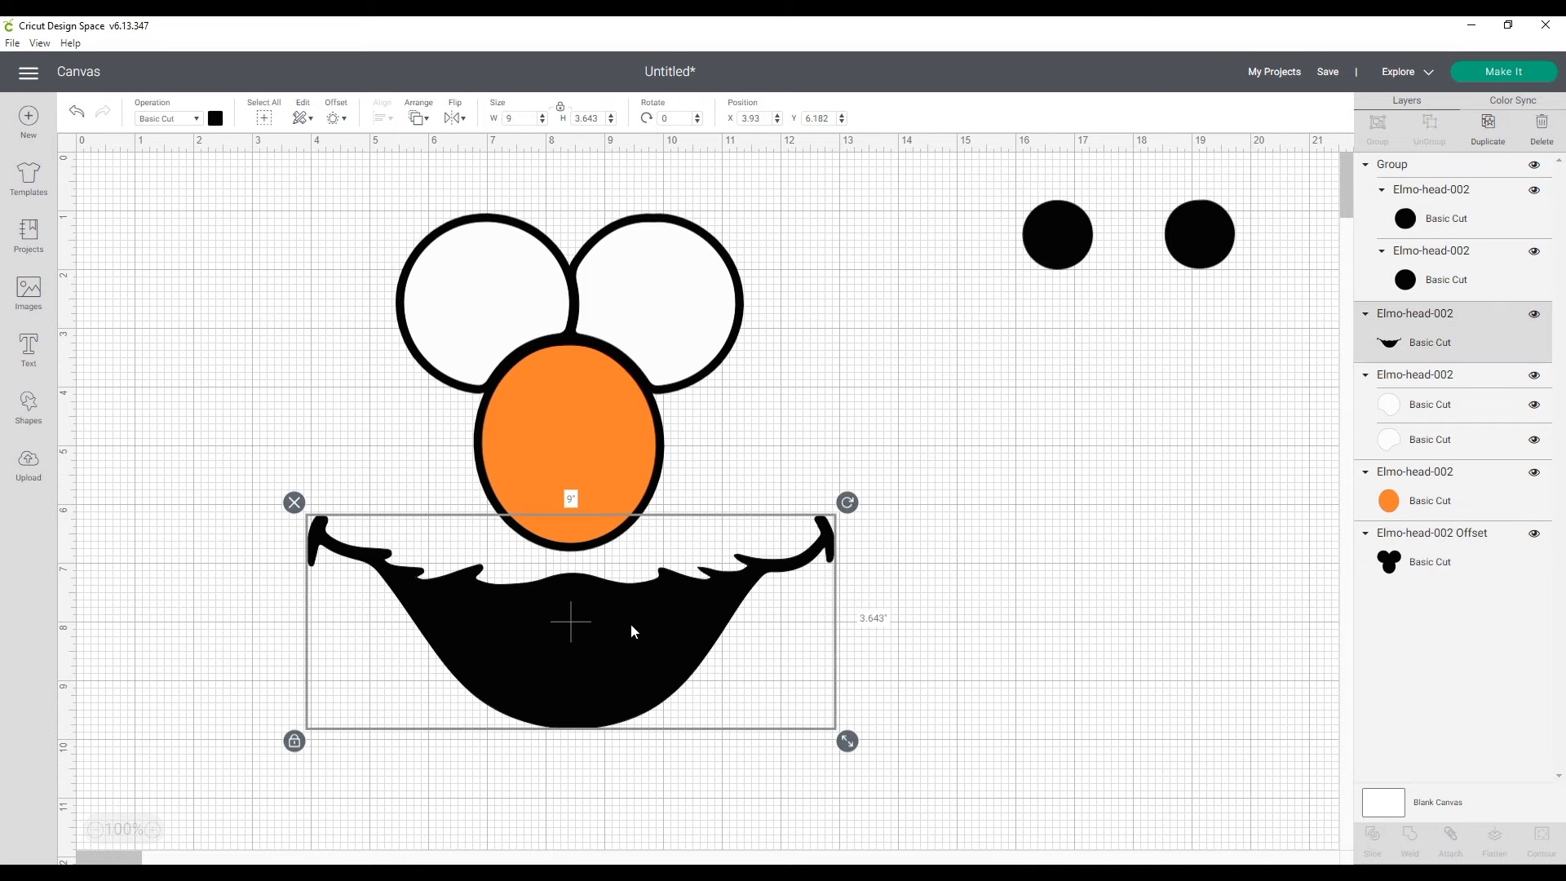
pyautogui.click(1456, 571)
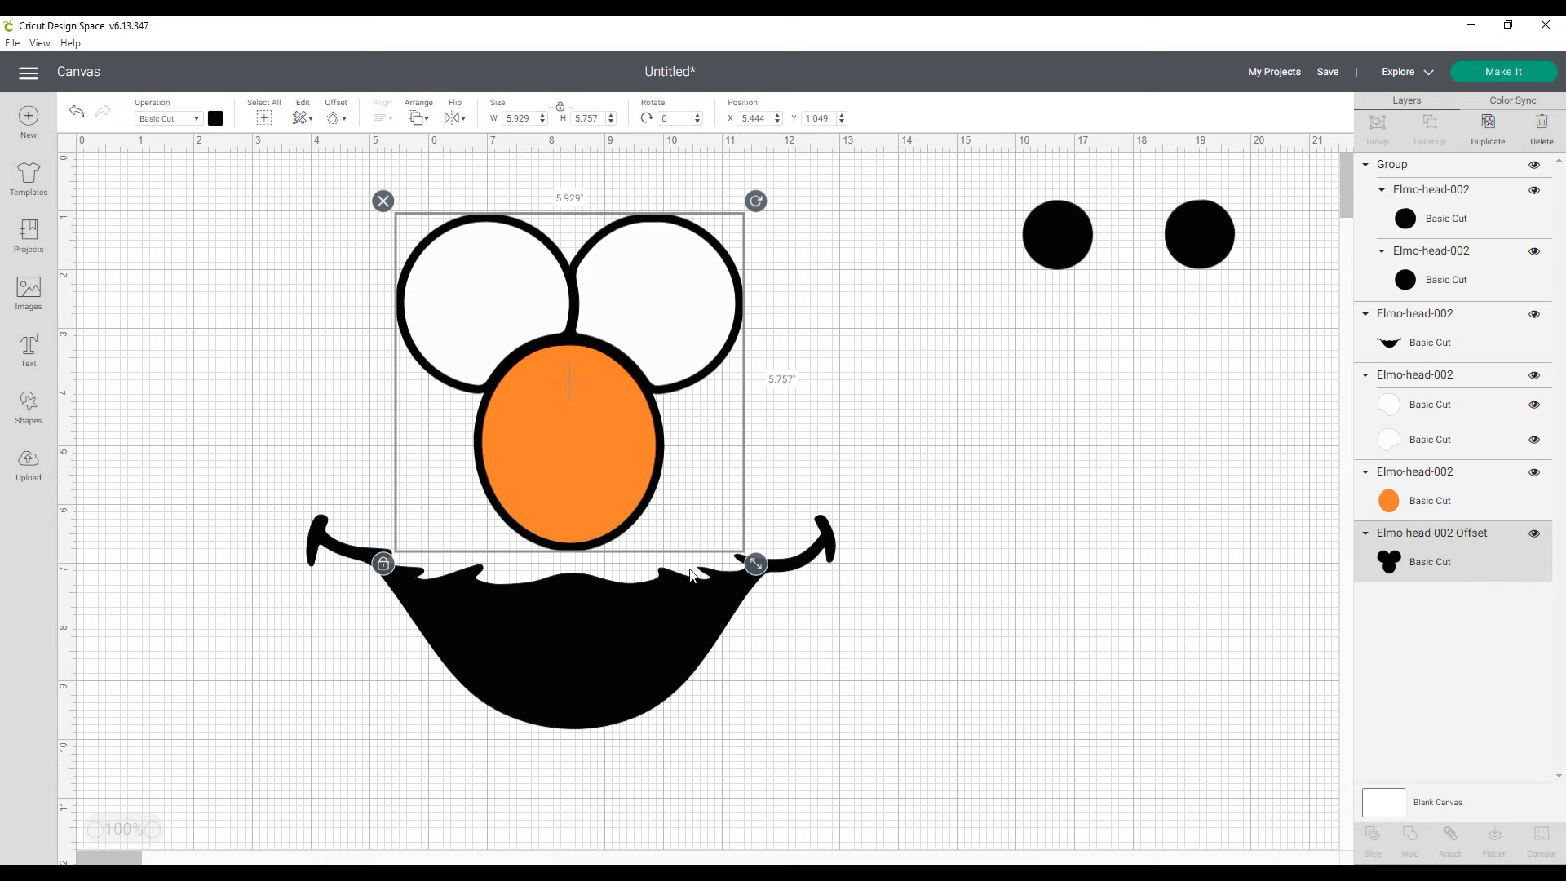
pyautogui.keyDown('shift'); pyautogui.click(629, 628); pyautogui.keyUp('shift')
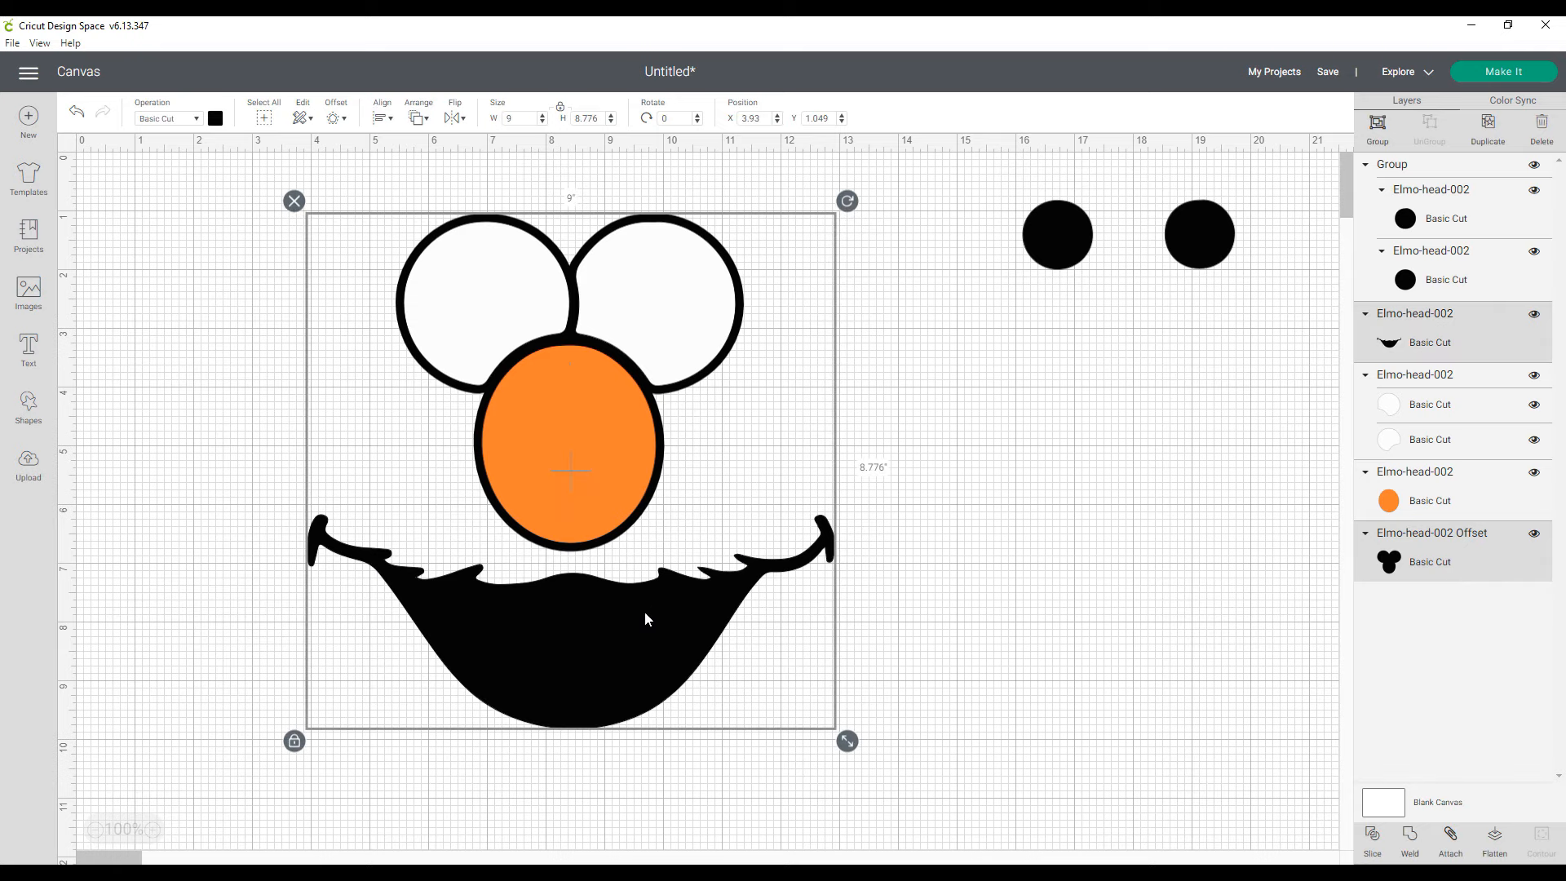
pyautogui.click(1378, 130)
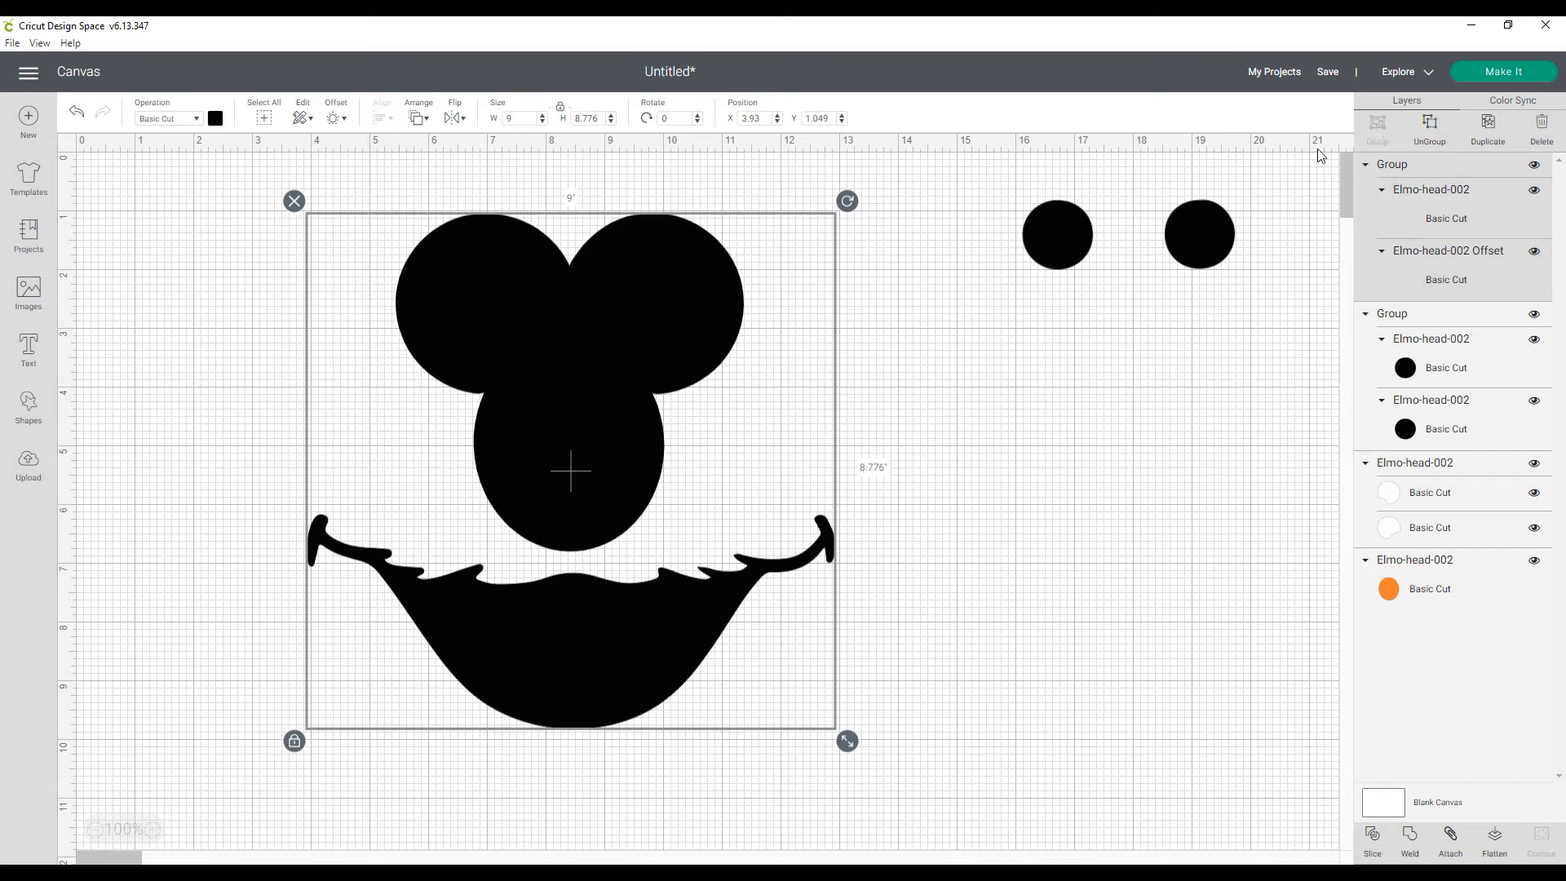
pyautogui.moveTo(584, 603); pyautogui.dragTo(1010, 722)
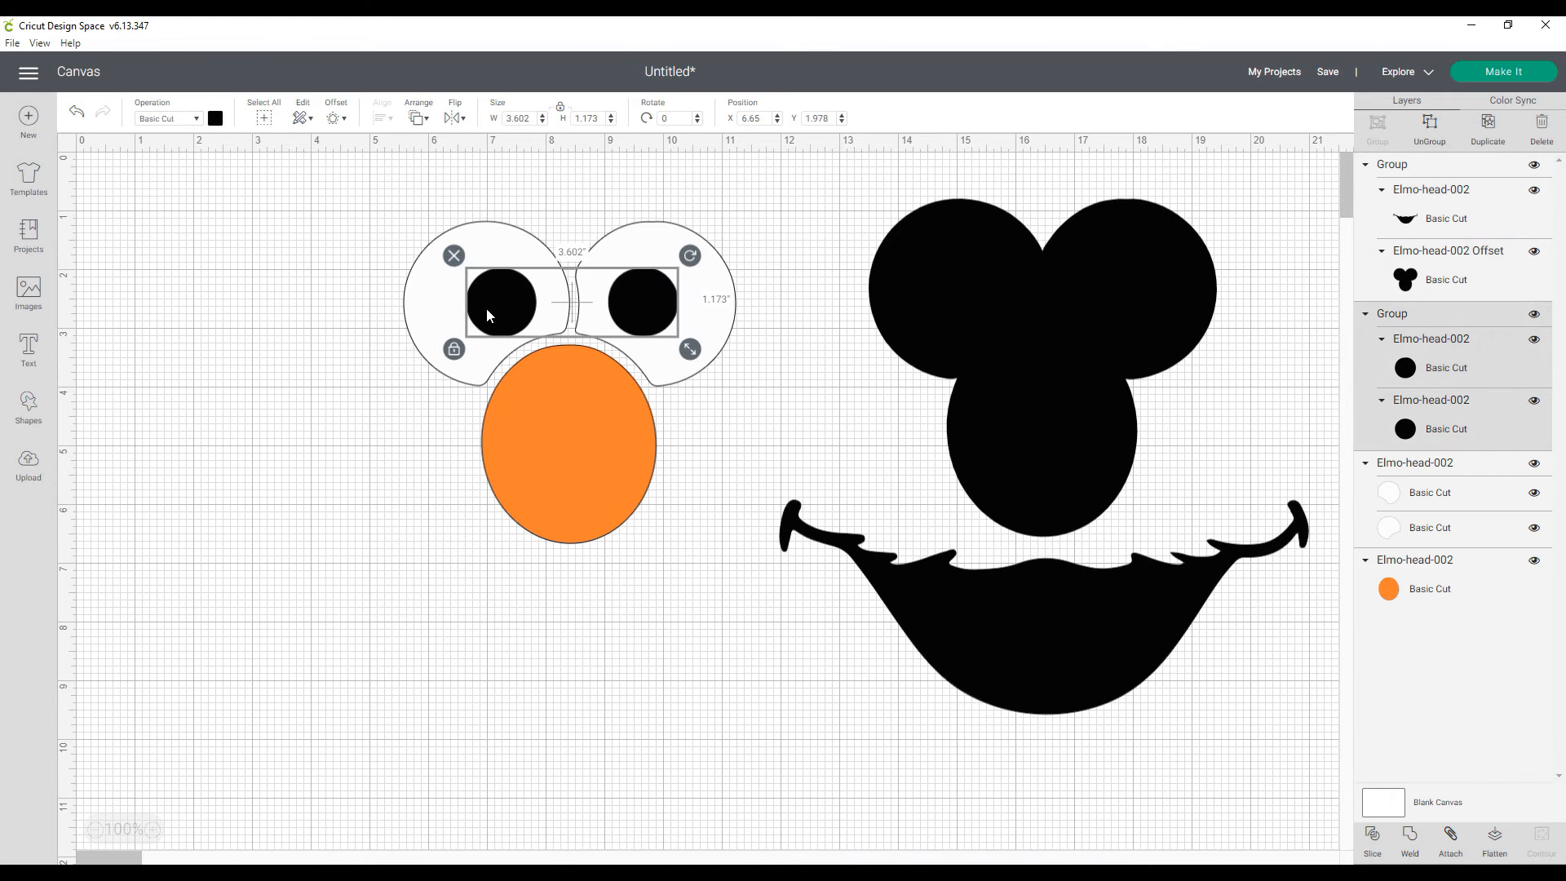
# Weld the two black pupils into one shape over the eyes, and weld the two white eye shapes into another.
pyautogui.click(1409, 834)
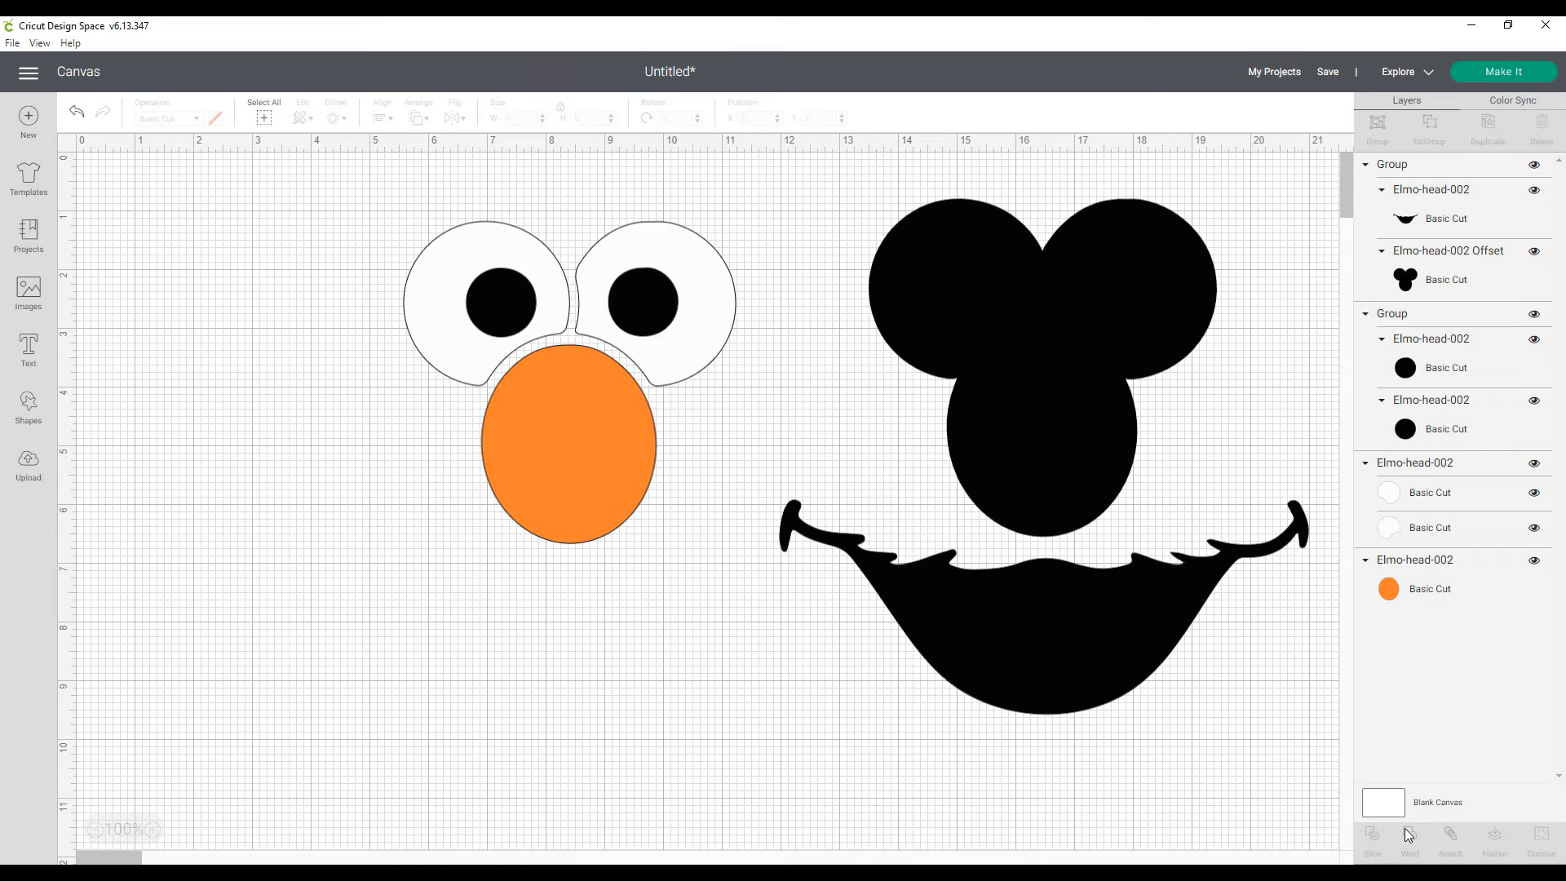
pyautogui.click(653, 309)
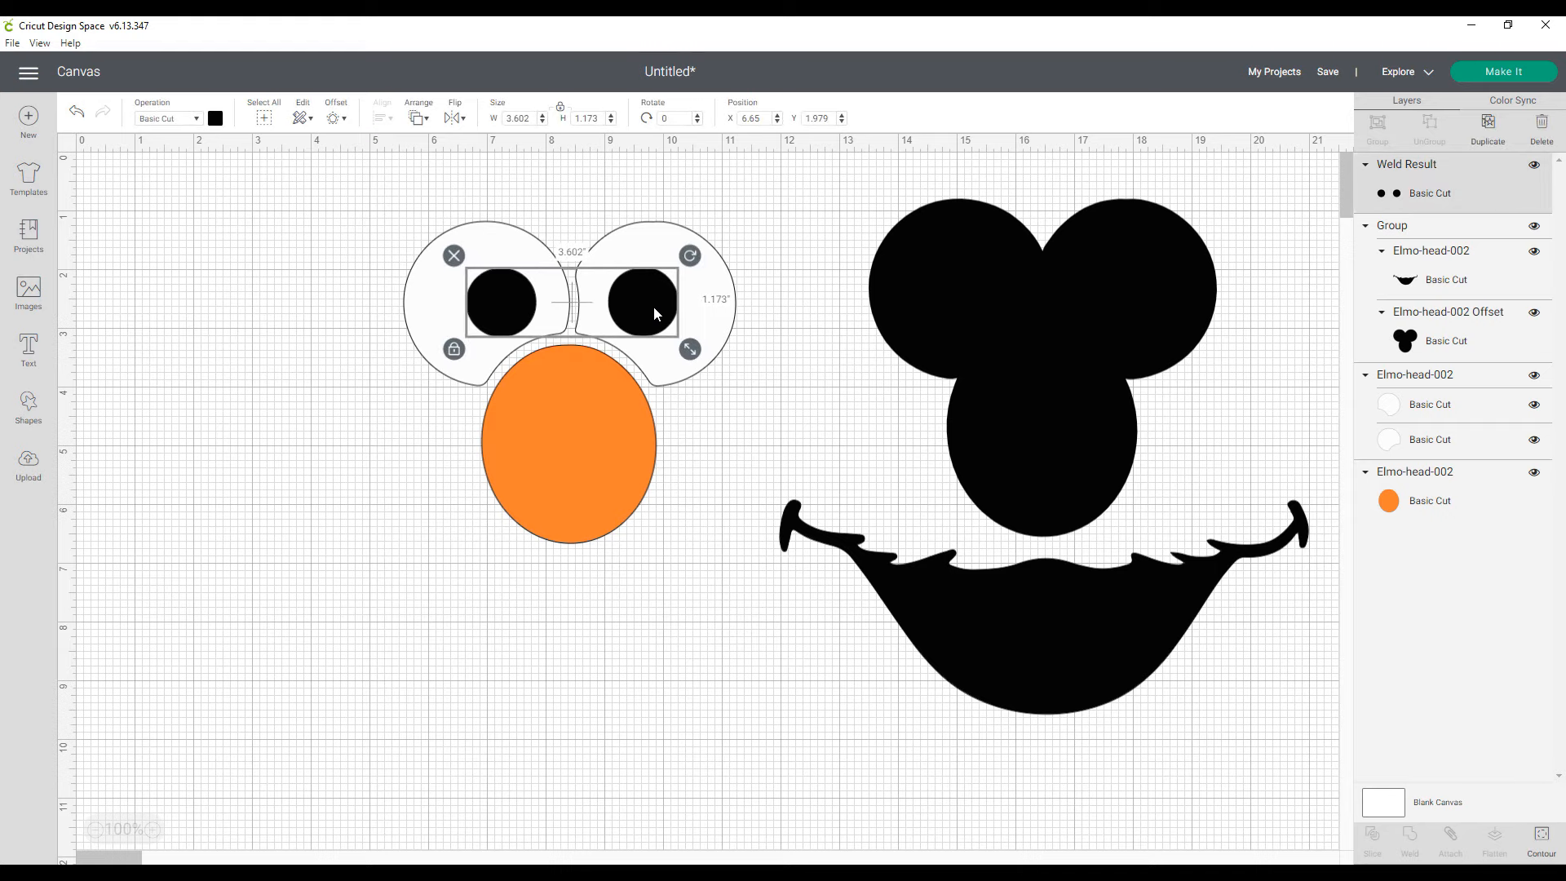
pyautogui.click(717, 319)
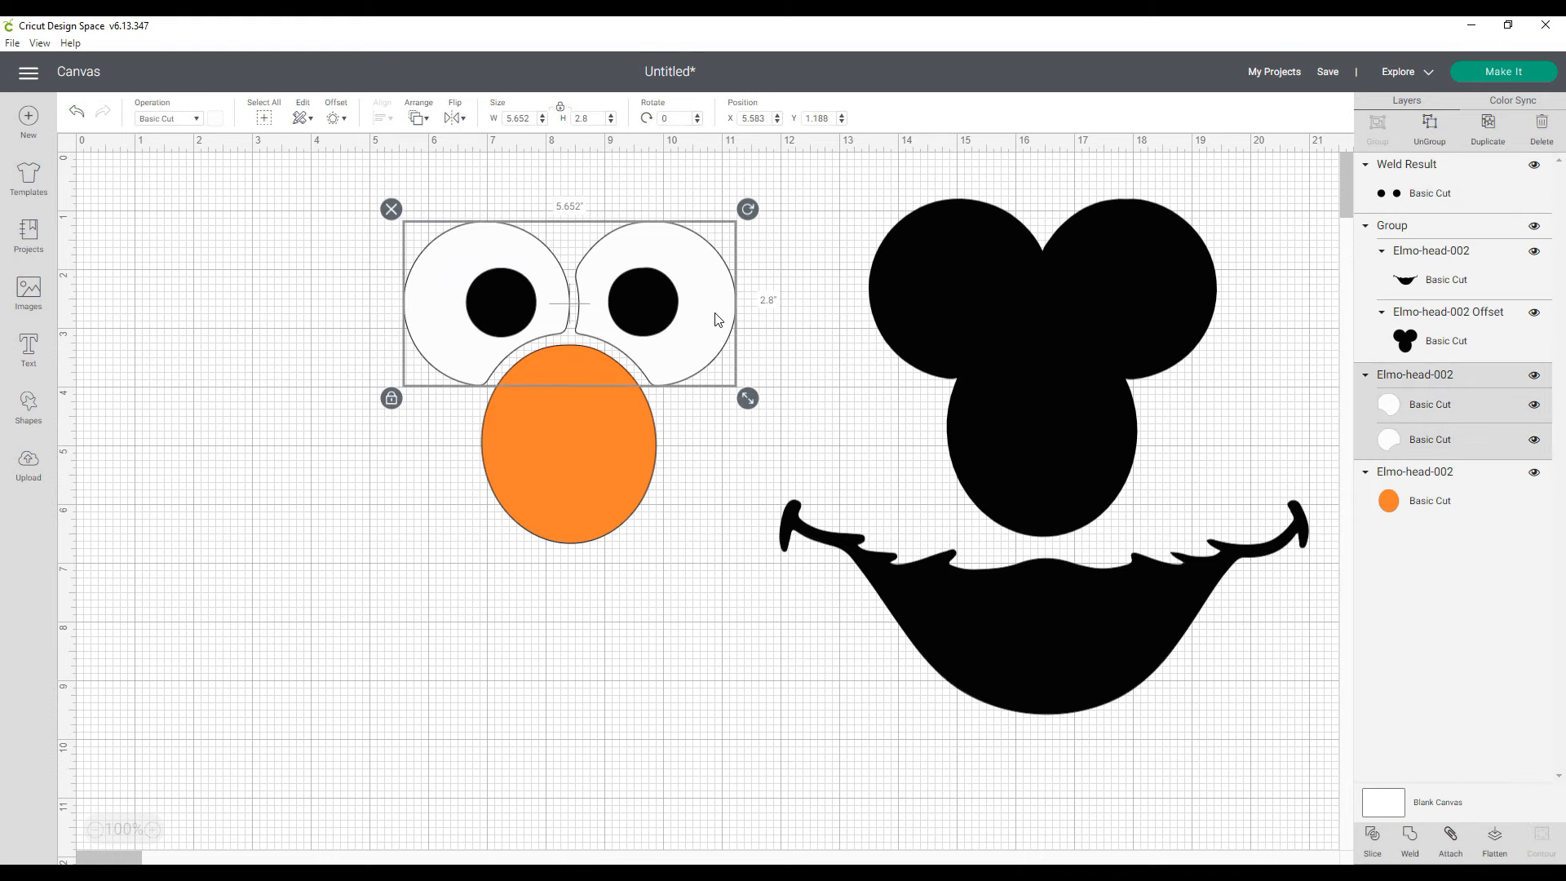
pyautogui.keyDown('shift'); pyautogui.click(636, 292); pyautogui.keyUp('shift')
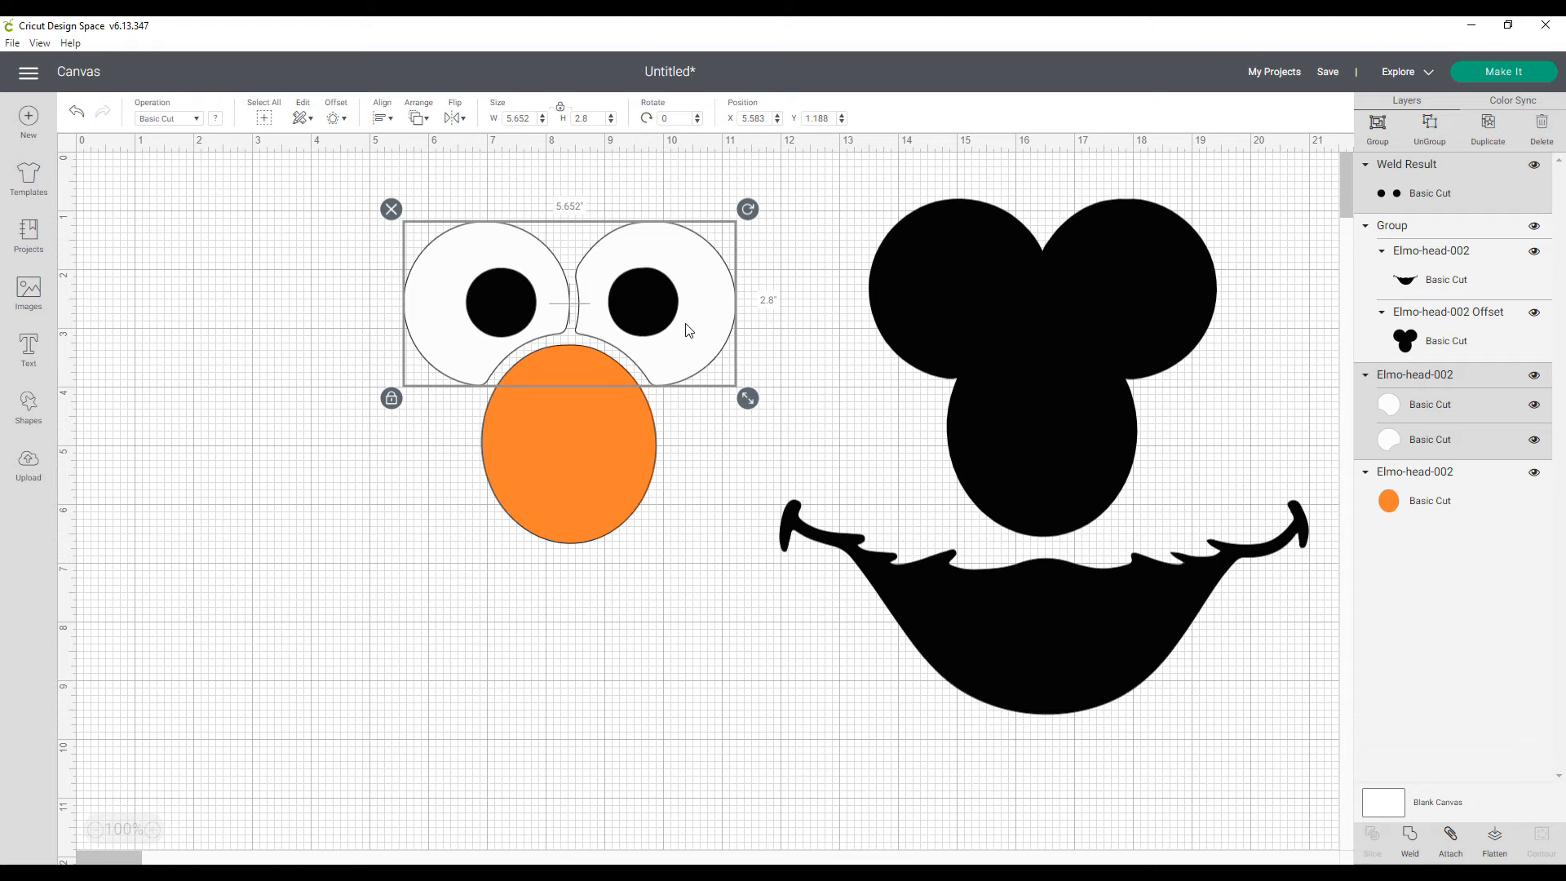
pyautogui.click(312, 350)
pyautogui.click(423, 310)
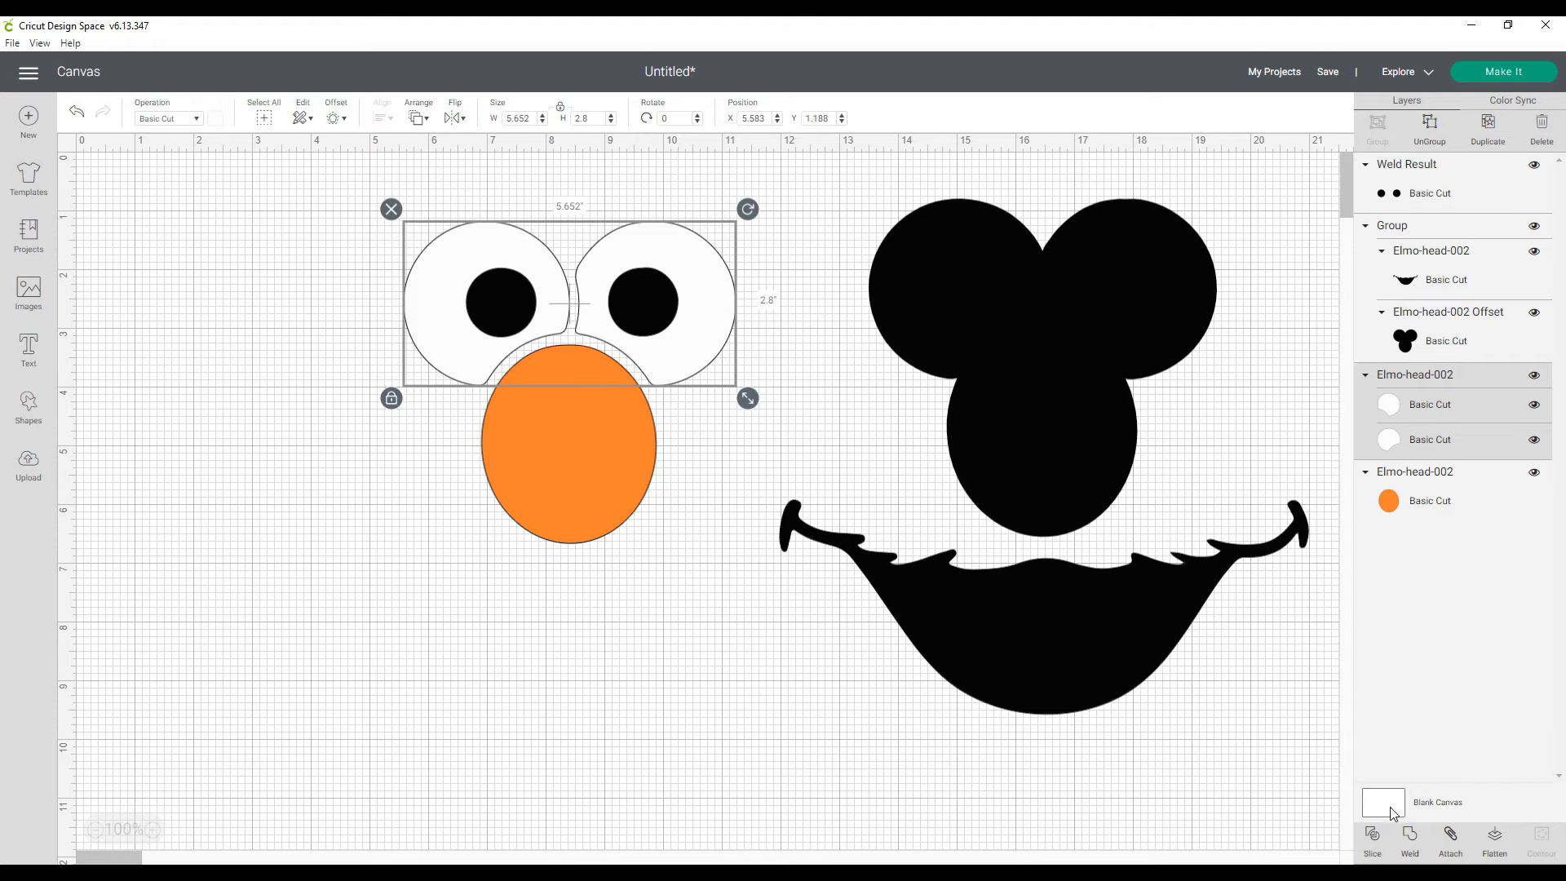
pyautogui.click(1410, 835)
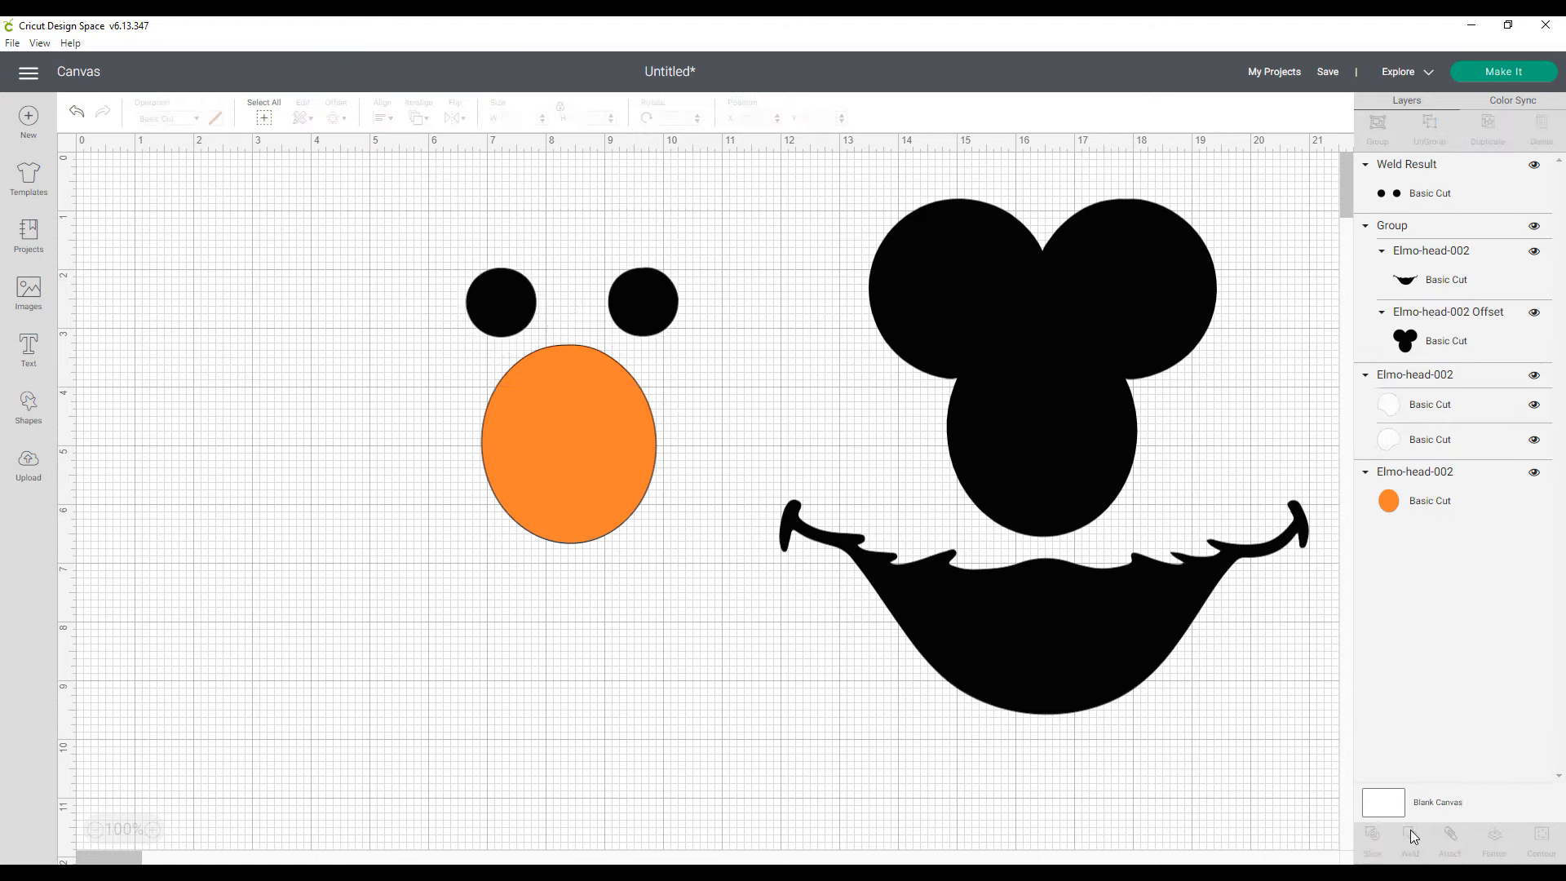
# Move the welded white eyes one level backward, behind the welded black pupils.
pyautogui.click(700, 333)
pyautogui.rightClick(700, 333)
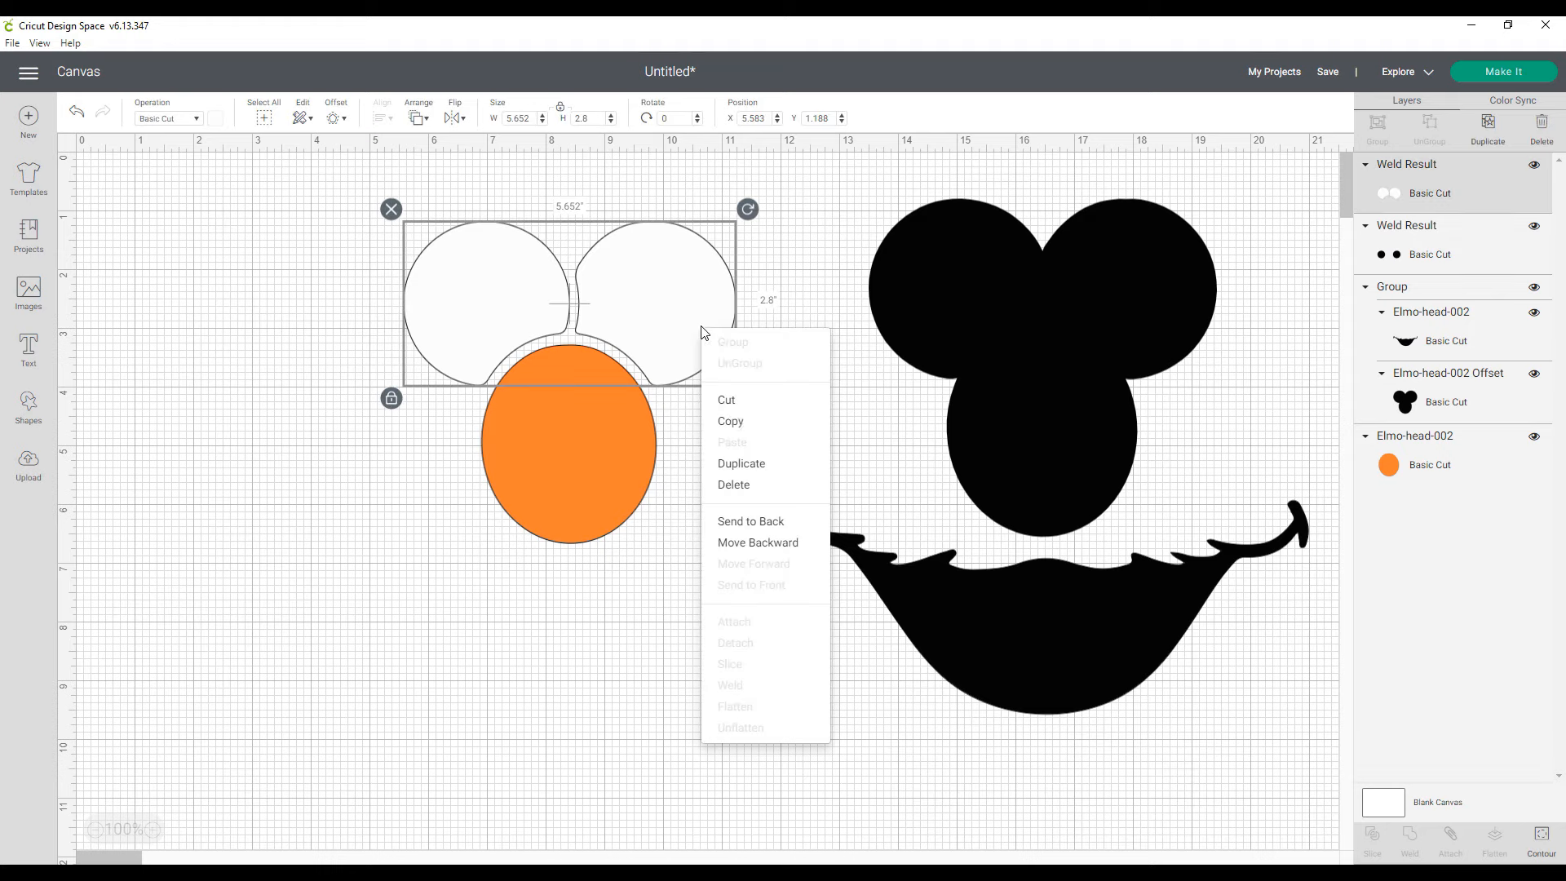
pyautogui.click(757, 542)
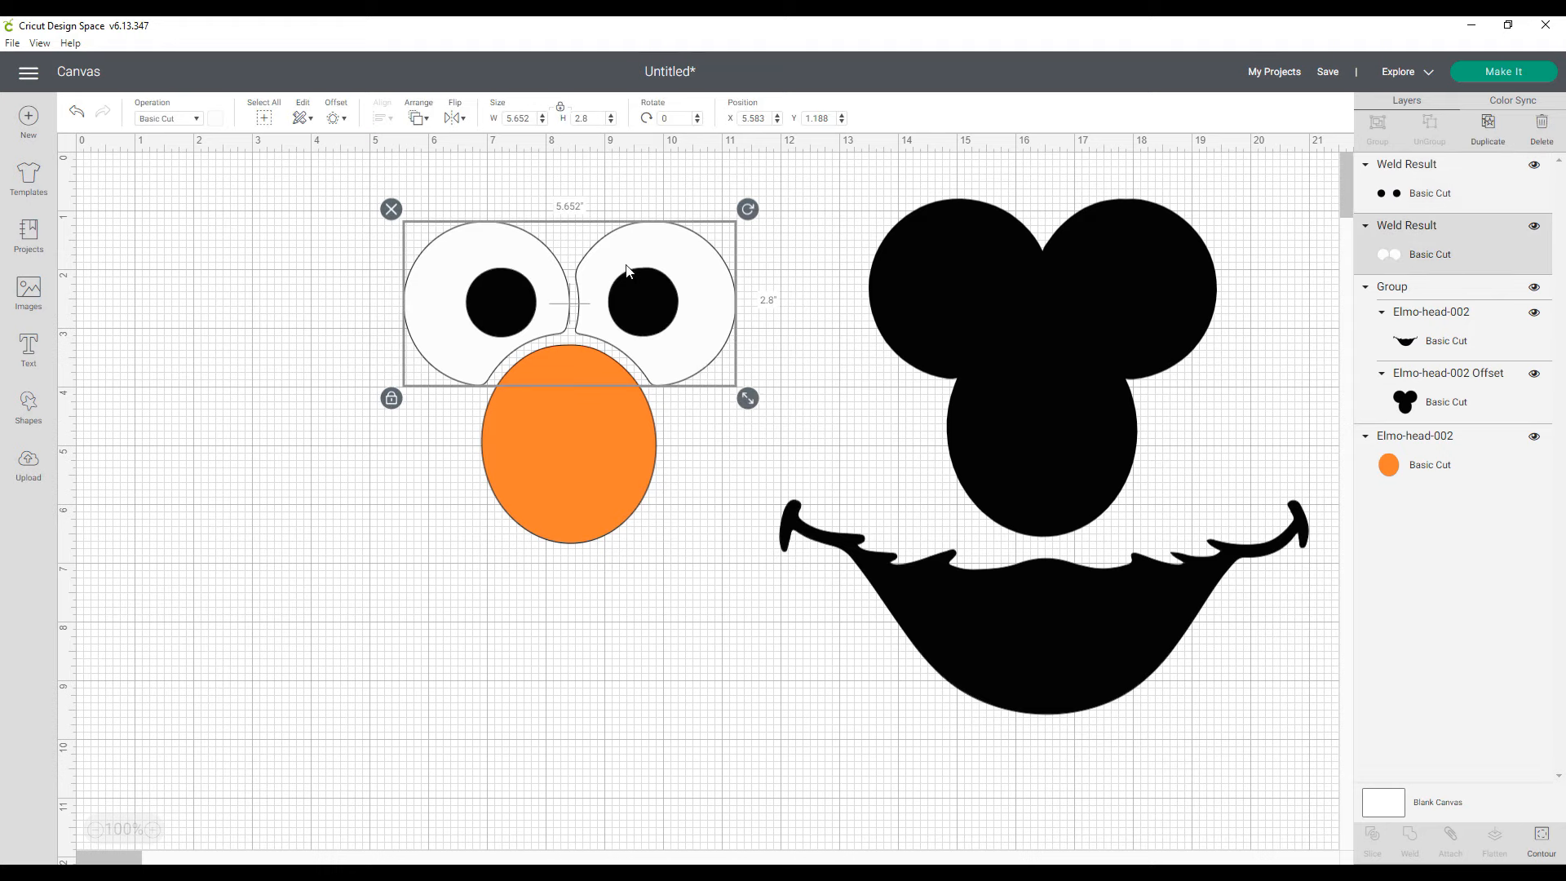
# Slice the welded black pupils out of the welded white eyes.
pyautogui.click(246, 307)
pyautogui.click(487, 290)
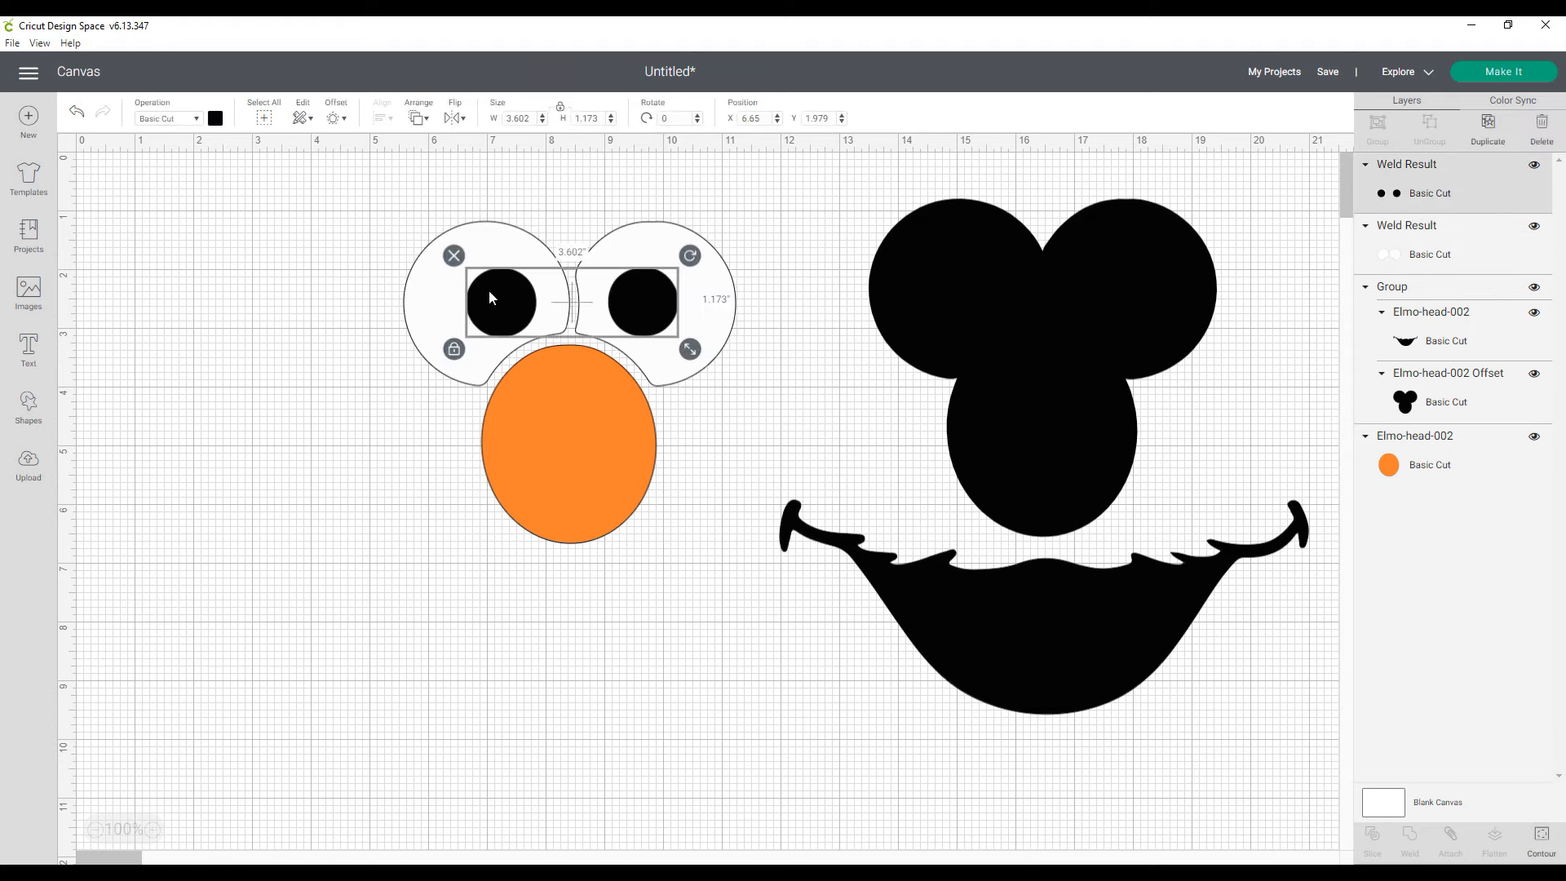
pyautogui.keyDown('shift'); pyautogui.click(431, 286); pyautogui.keyUp('shift')
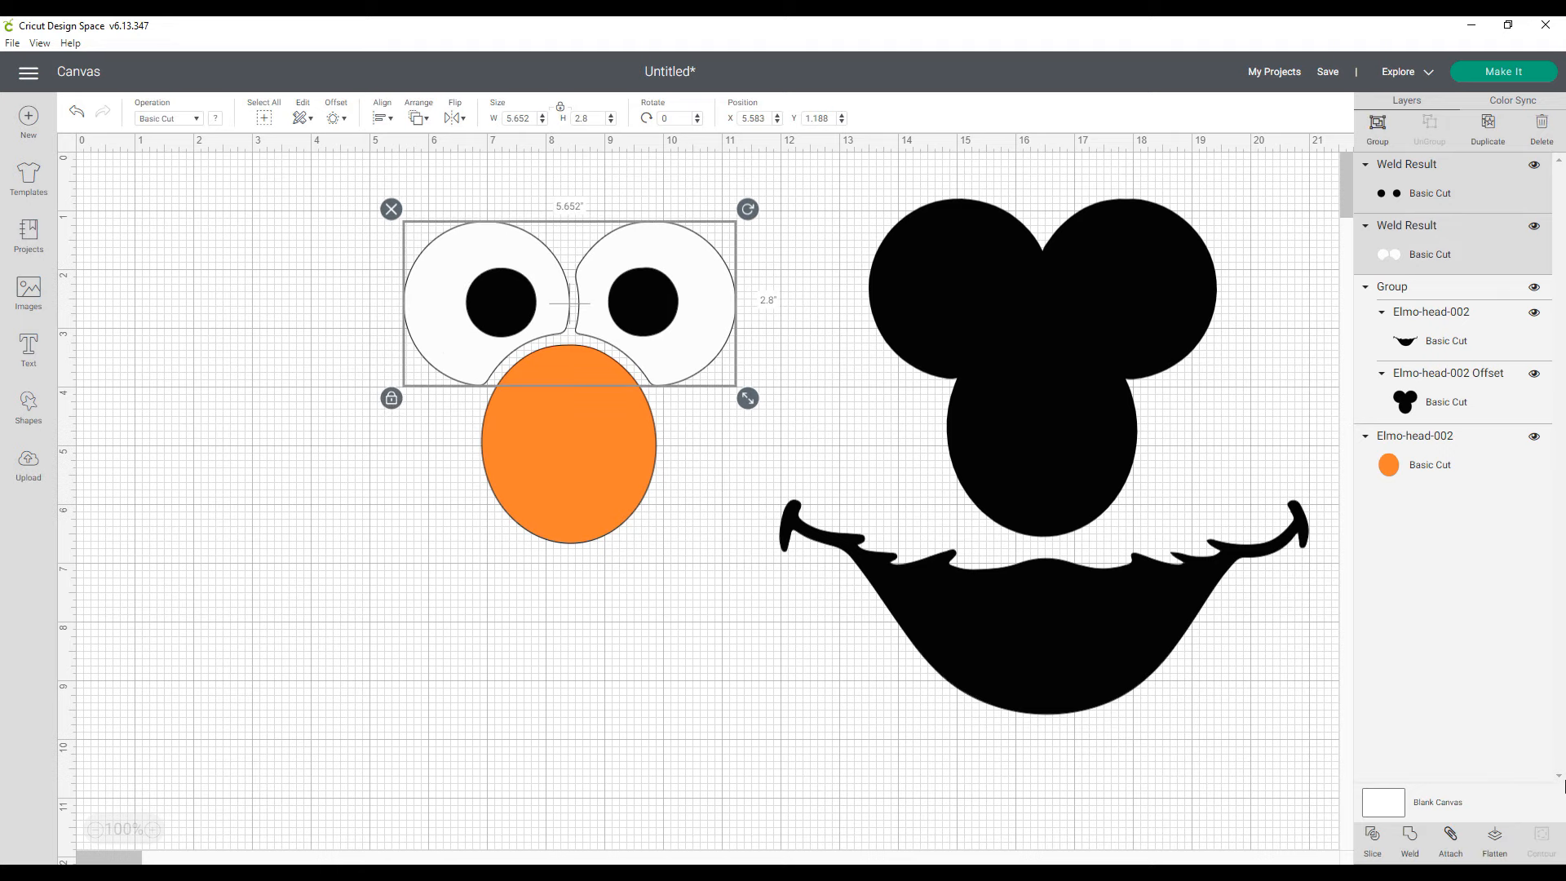
pyautogui.click(1372, 834)
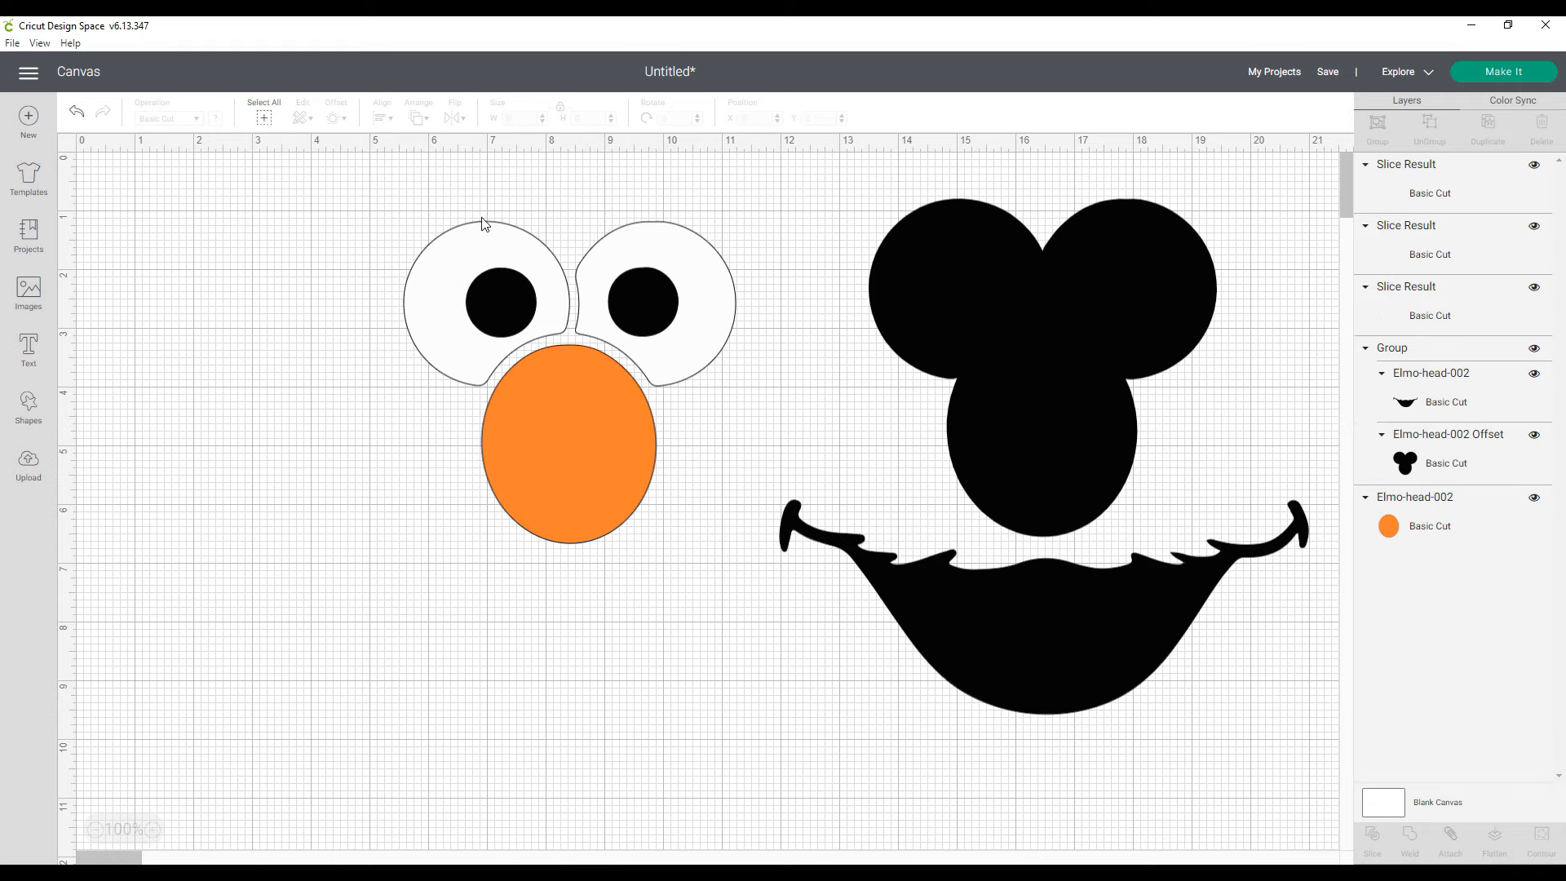
# Delete the sliced black pupils and the leftover white pupil circles, keeping the white eyes with pupil holes.
pyautogui.click(488, 307)
pyautogui.moveTo(487, 302); pyautogui.dragTo(310, 479)
pyautogui.press('Delete')
pyautogui.click(504, 297)
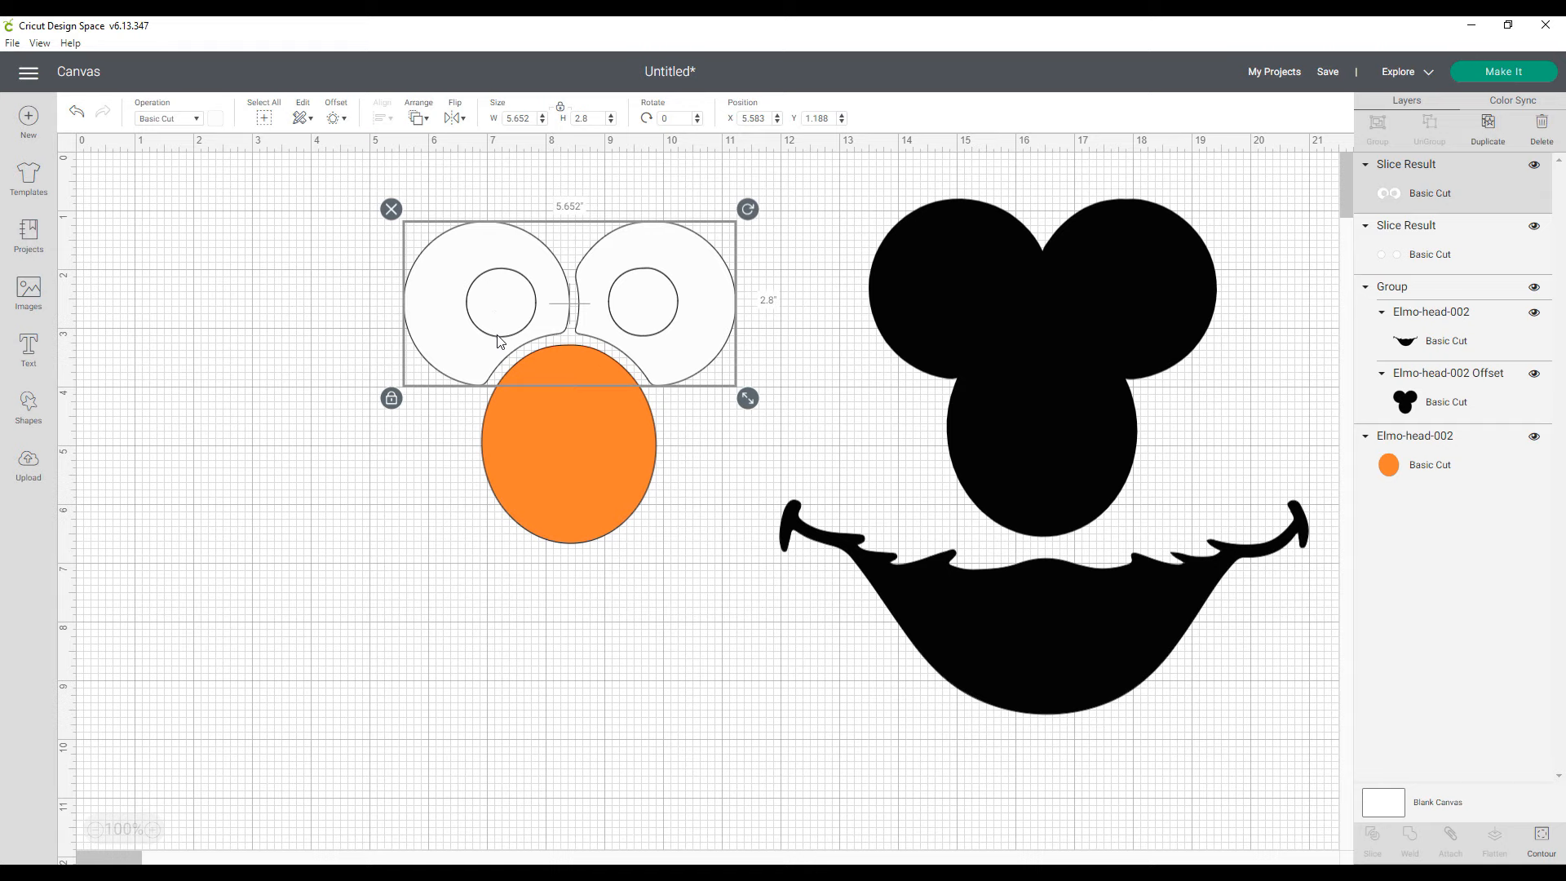
pyautogui.click(1453, 247)
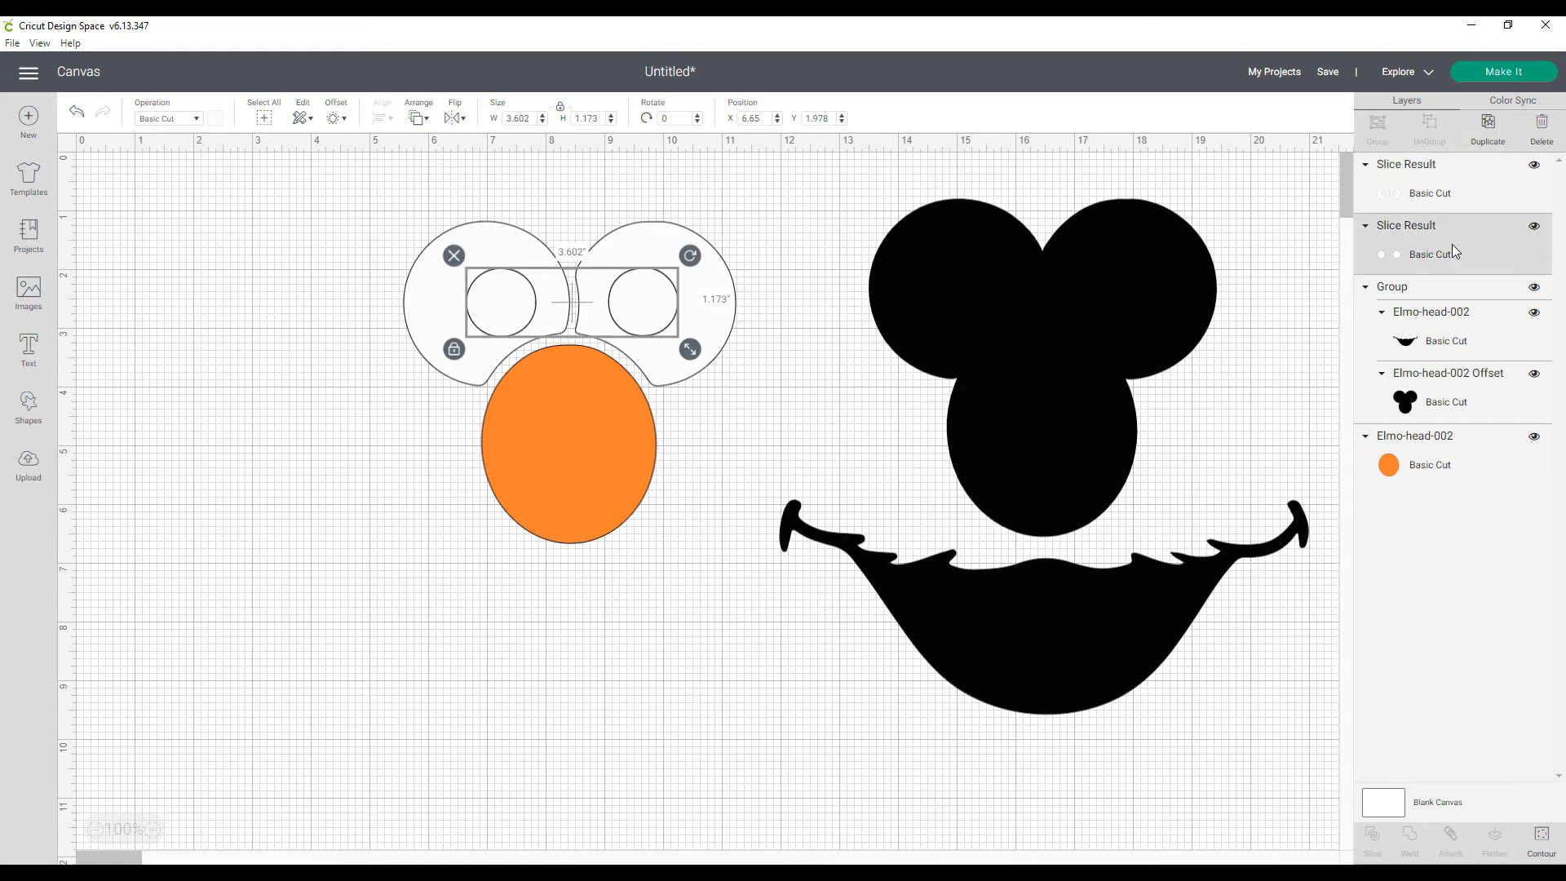
pyautogui.press('Delete')
# Move the black mouth-and-offset group under the white eyes and nose, aligned as a face, and send it to the back.
pyautogui.moveTo(1030, 384); pyautogui.dragTo(569, 416)
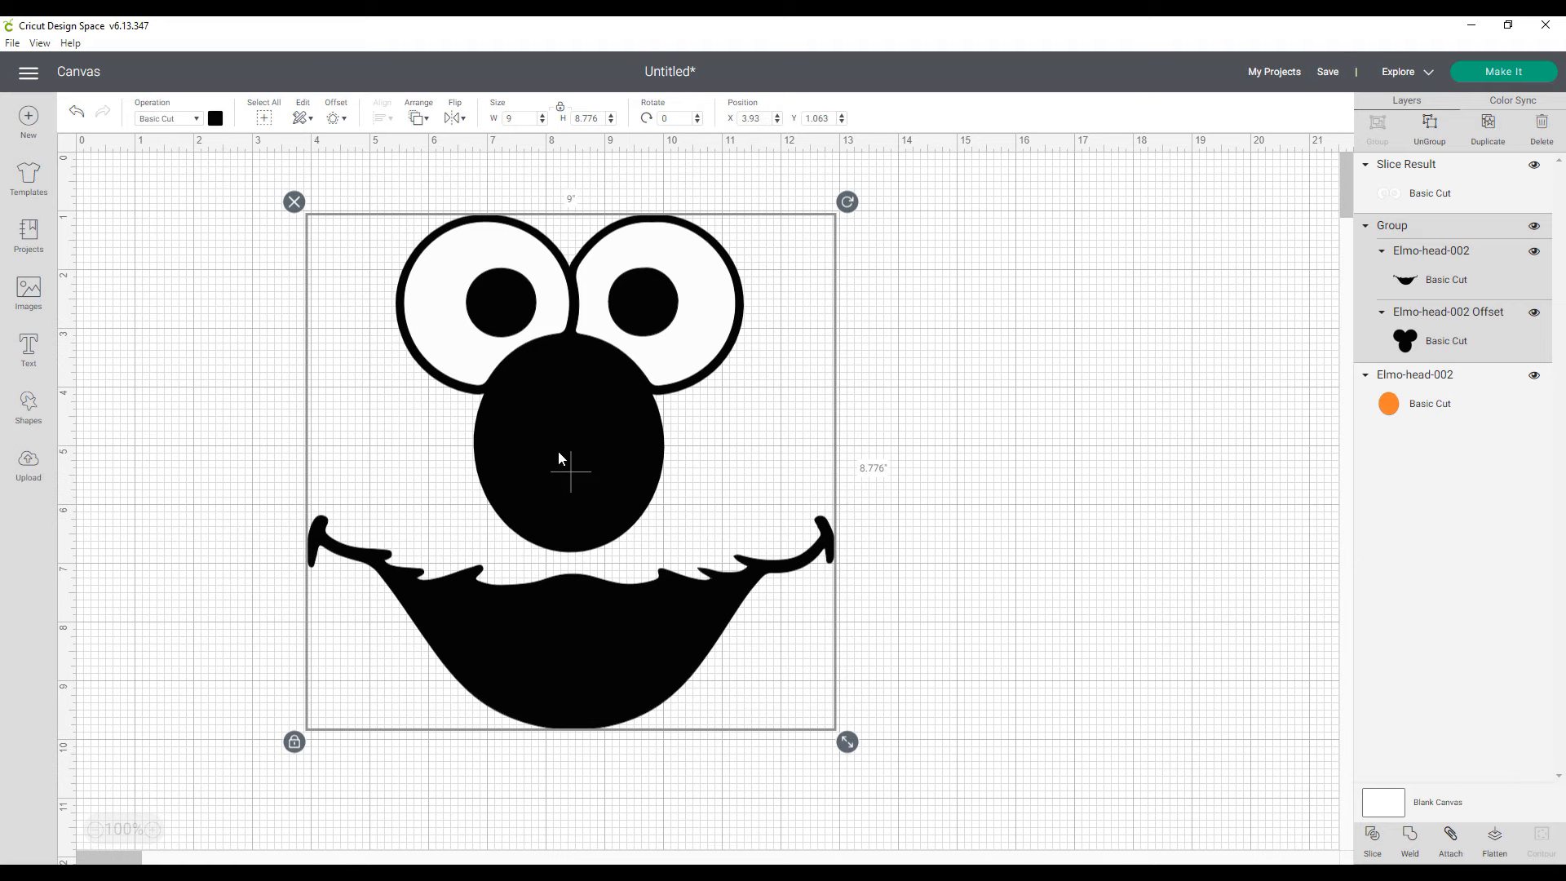
pyautogui.rightClick(600, 628)
pyautogui.rightClick(604, 422)
pyautogui.click(647, 616)
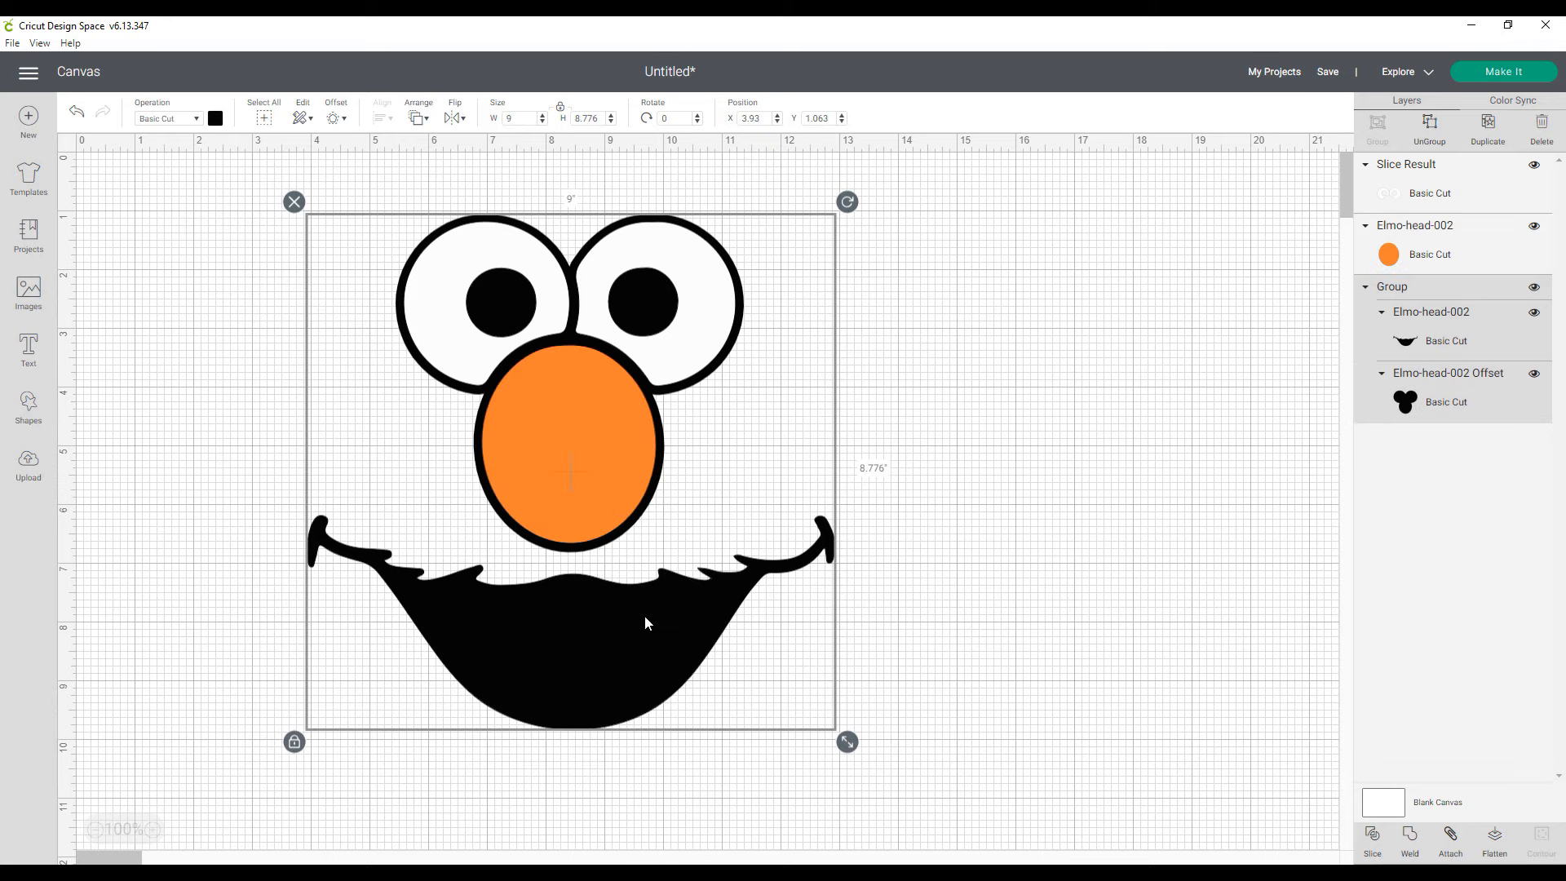
# Spread the white eyes, orange nose and black group apart, and attach the black mouth to the eye-and-nose offset.
pyautogui.click(1234, 543)
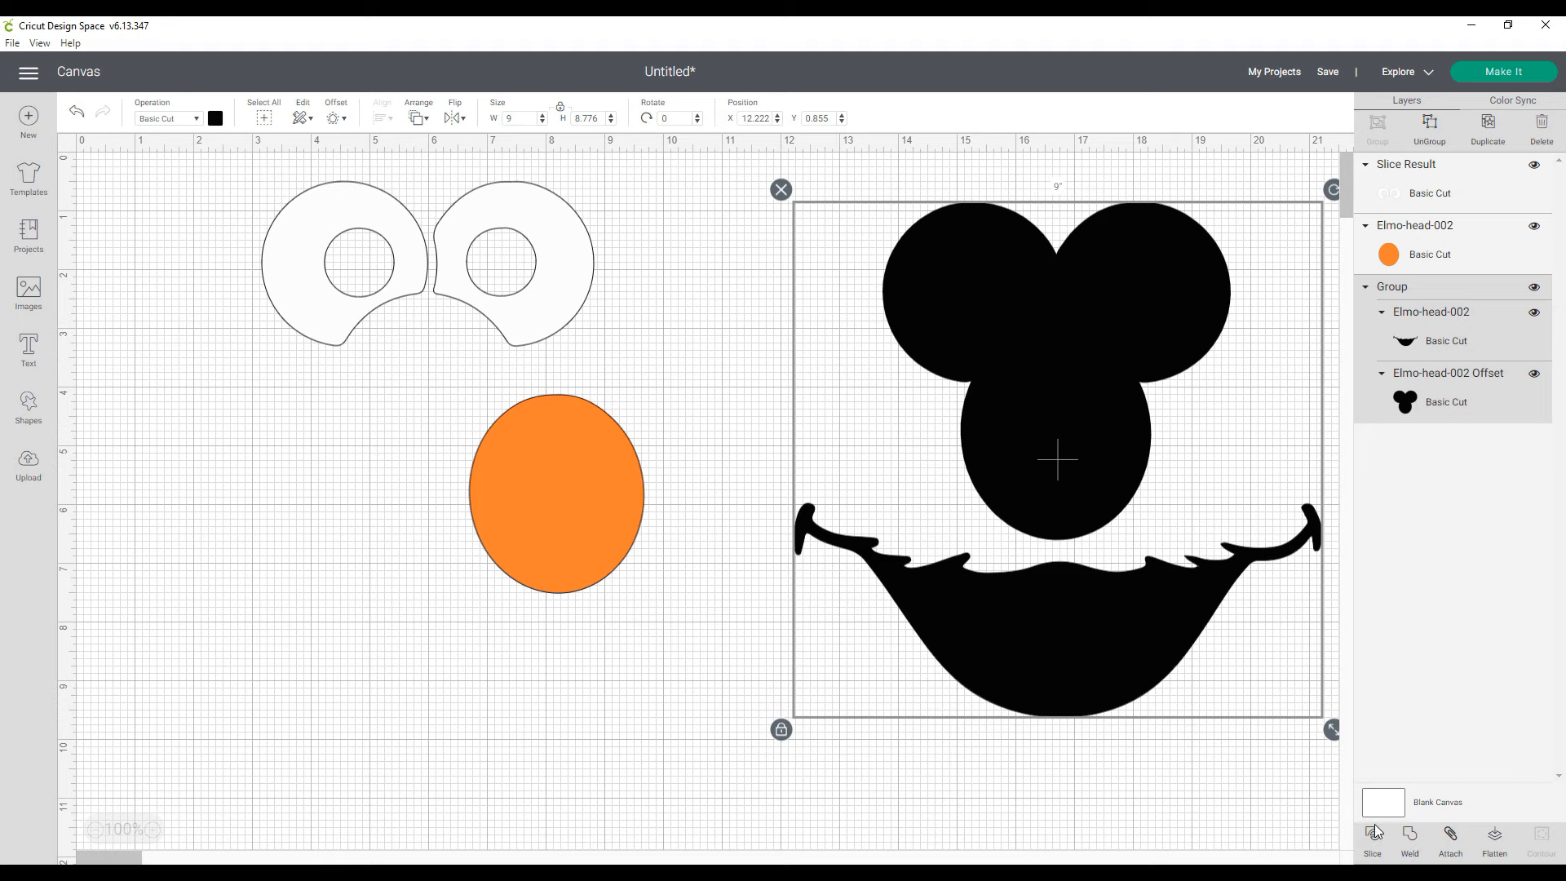
pyautogui.click(1450, 836)
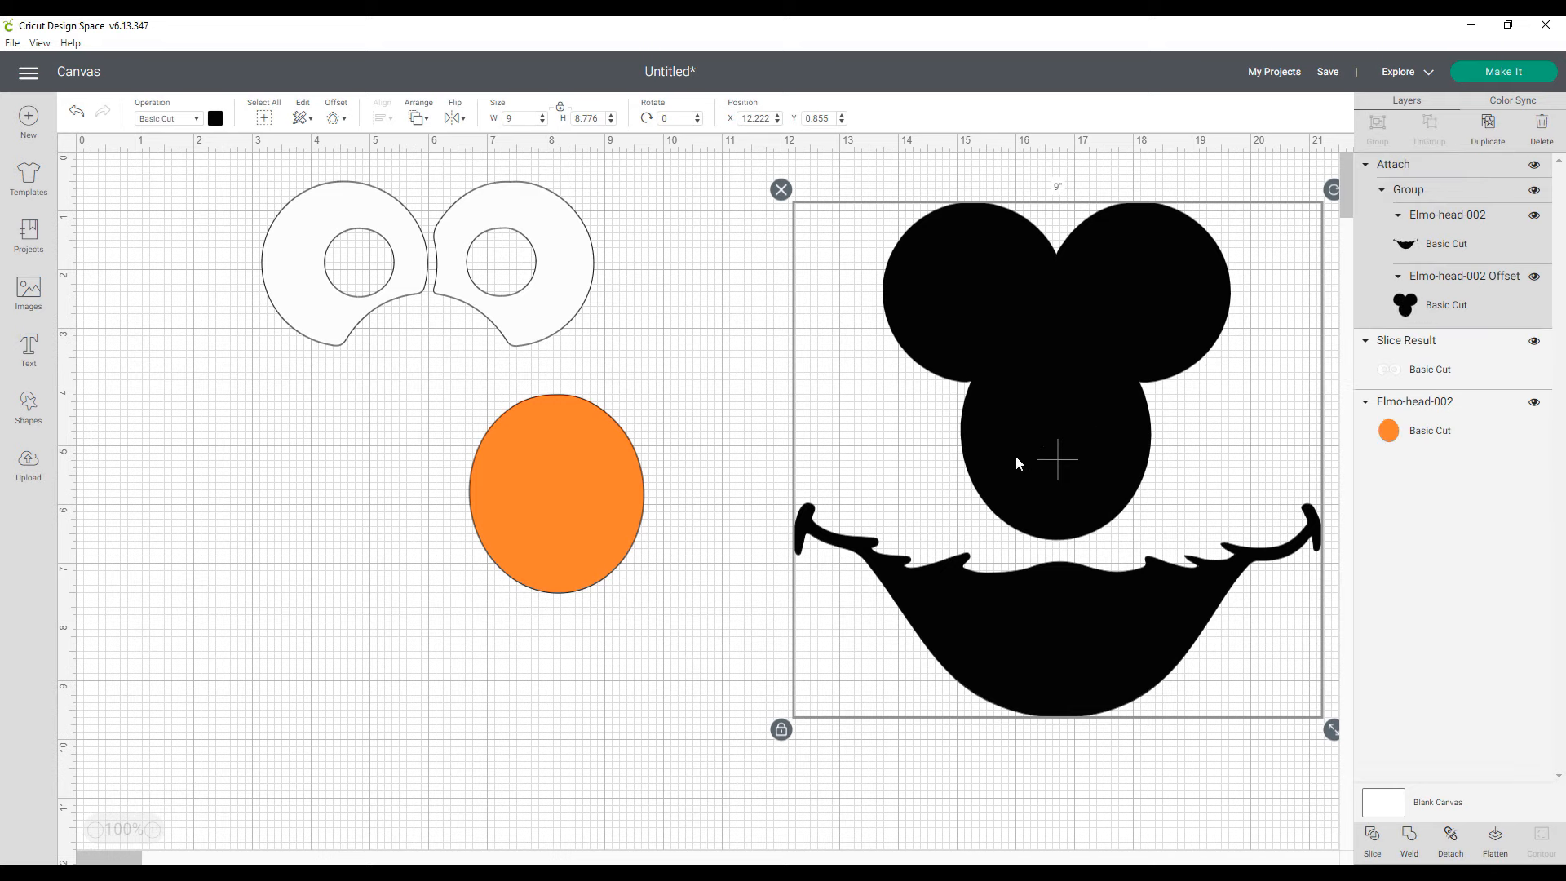
# Proceed to the cutting preparation and review the layout of the white, black and orange mats.
pyautogui.click(1480, 73)
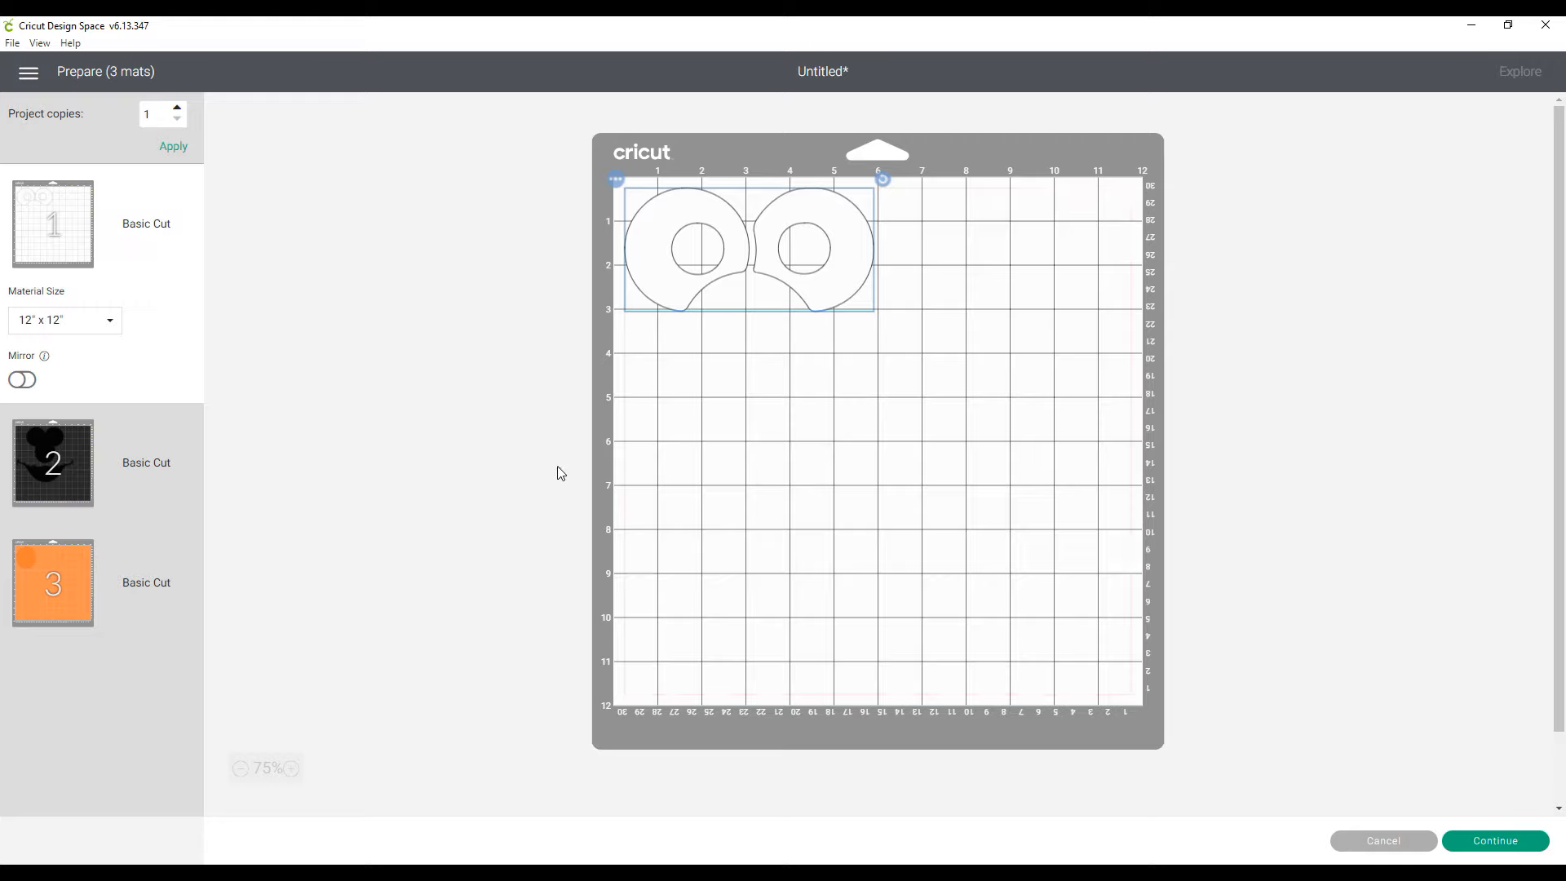
pyautogui.click(80, 485)
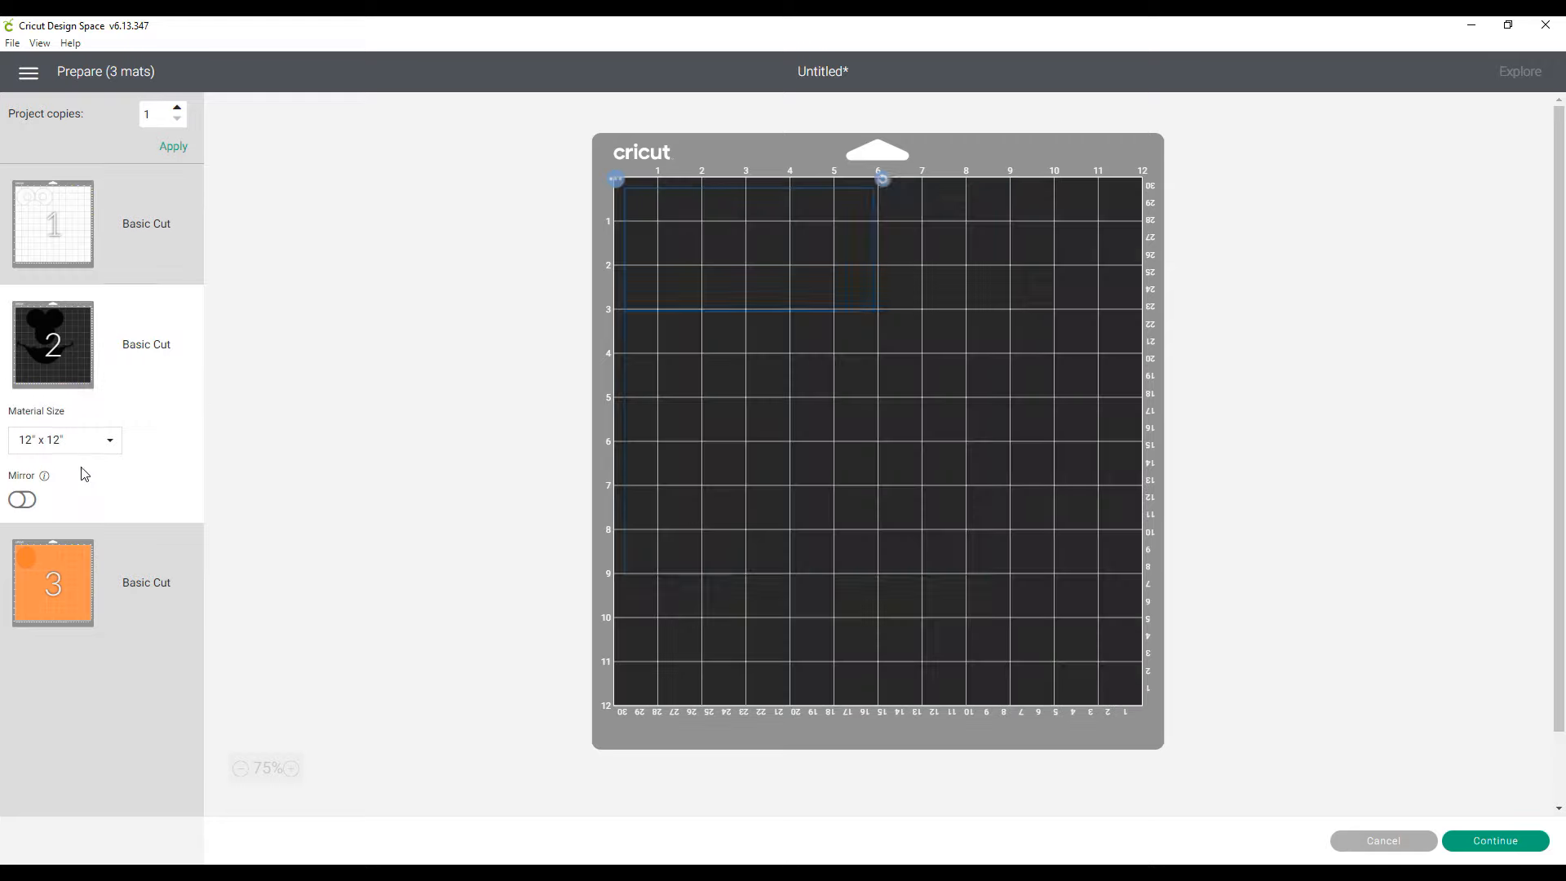
pyautogui.click(21, 561)
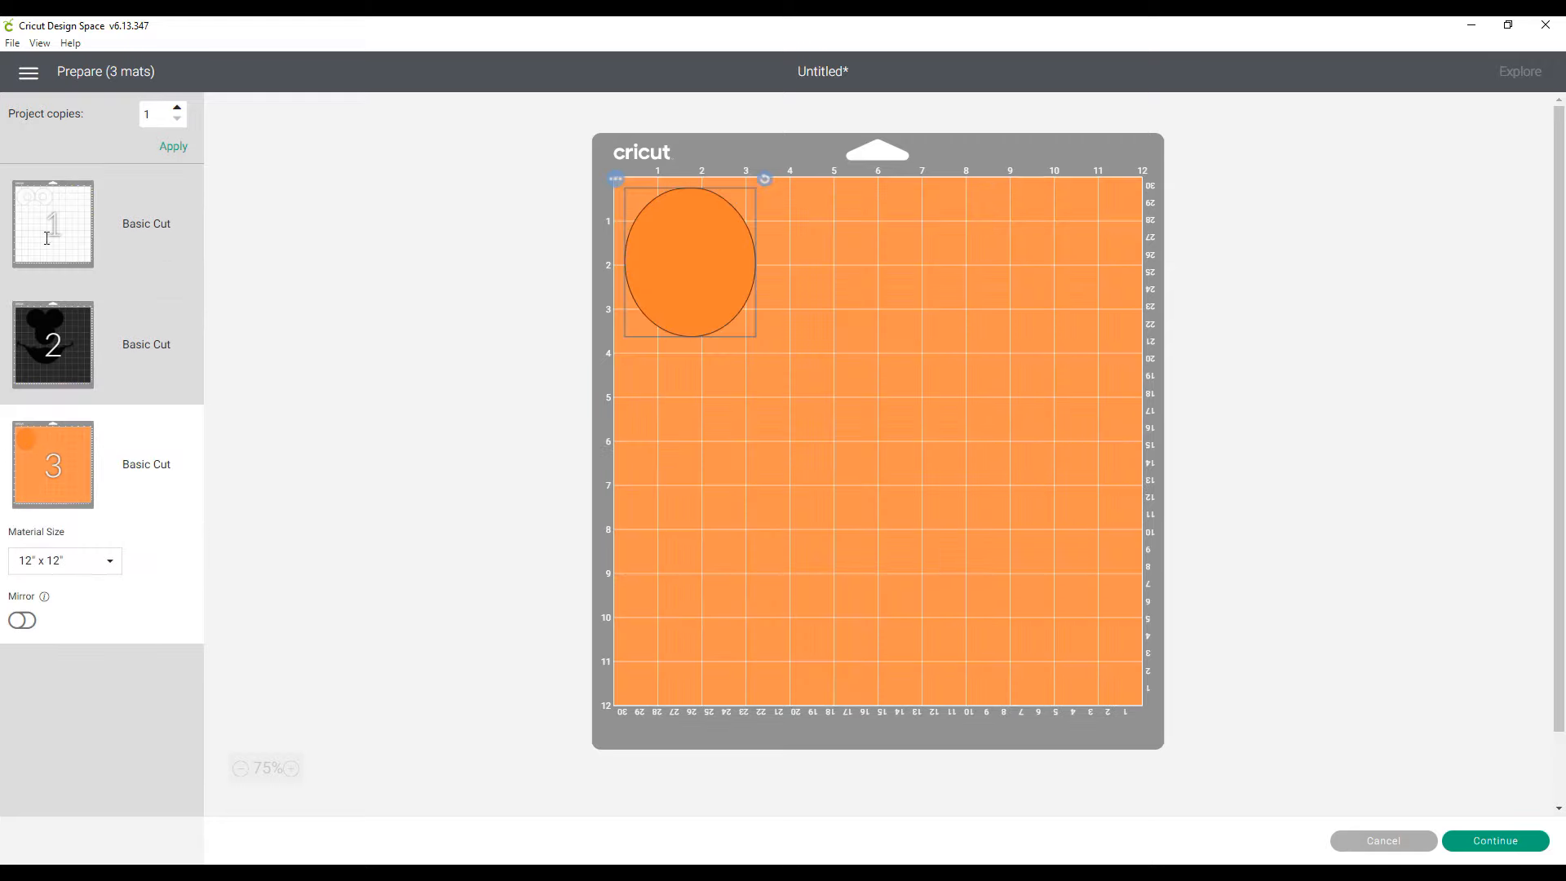
pyautogui.click(59, 232)
pyautogui.click(35, 440)
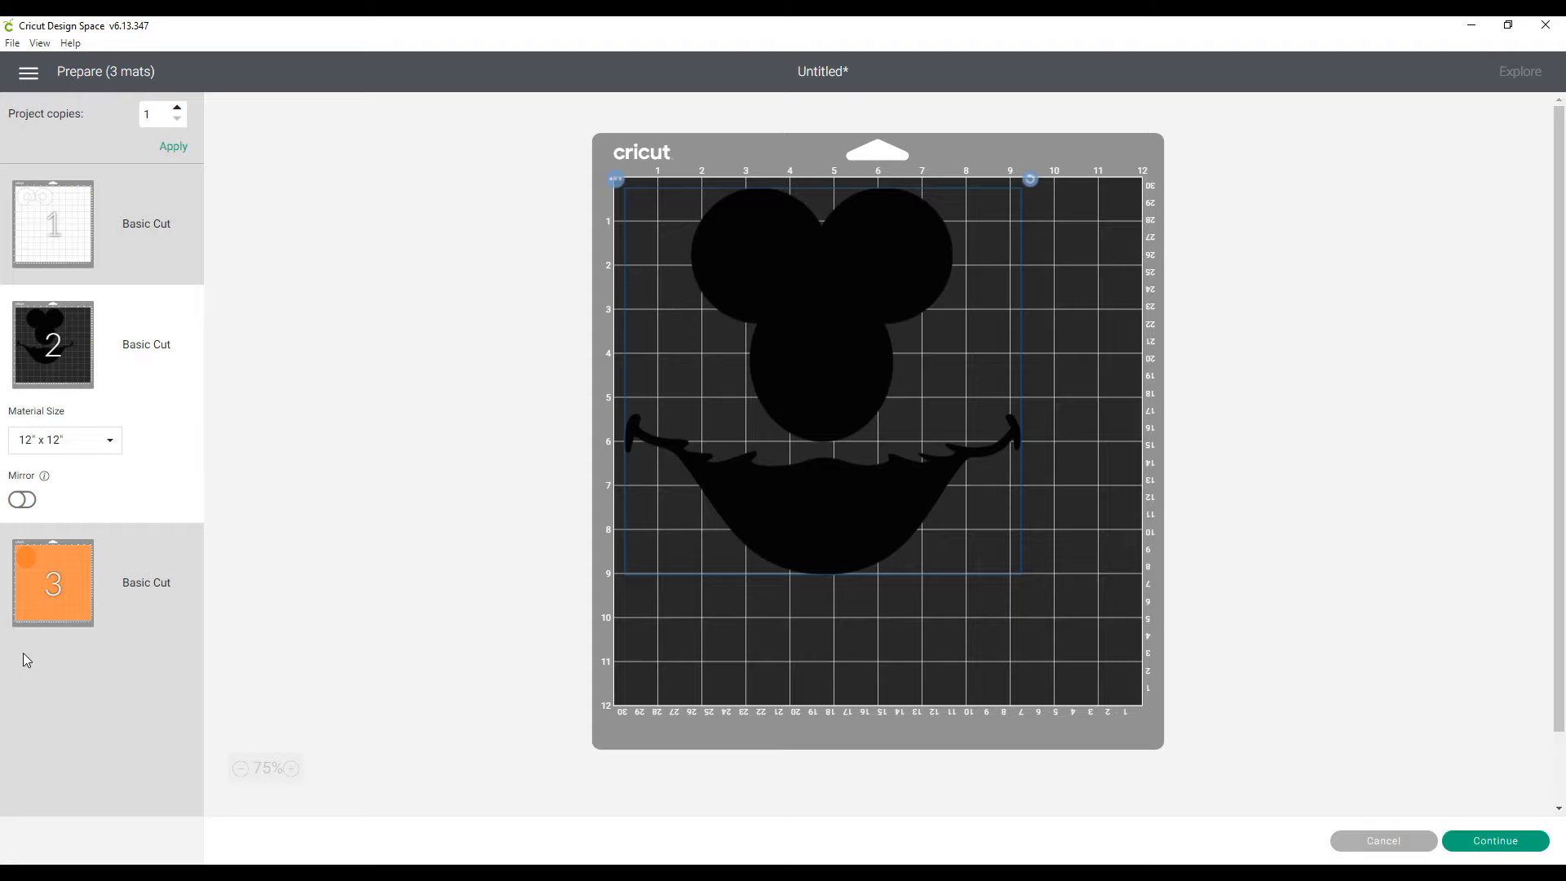